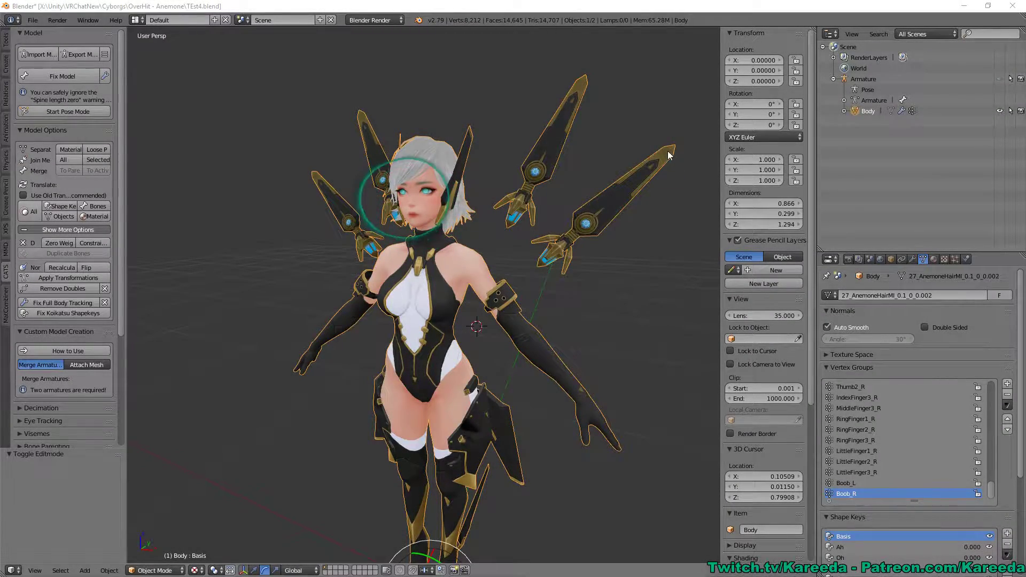
- Enter Edit Mode on the character's Body mesh
middle_drag(656, 151, 696, 204)
middle_drag(637, 162, 614, 158)
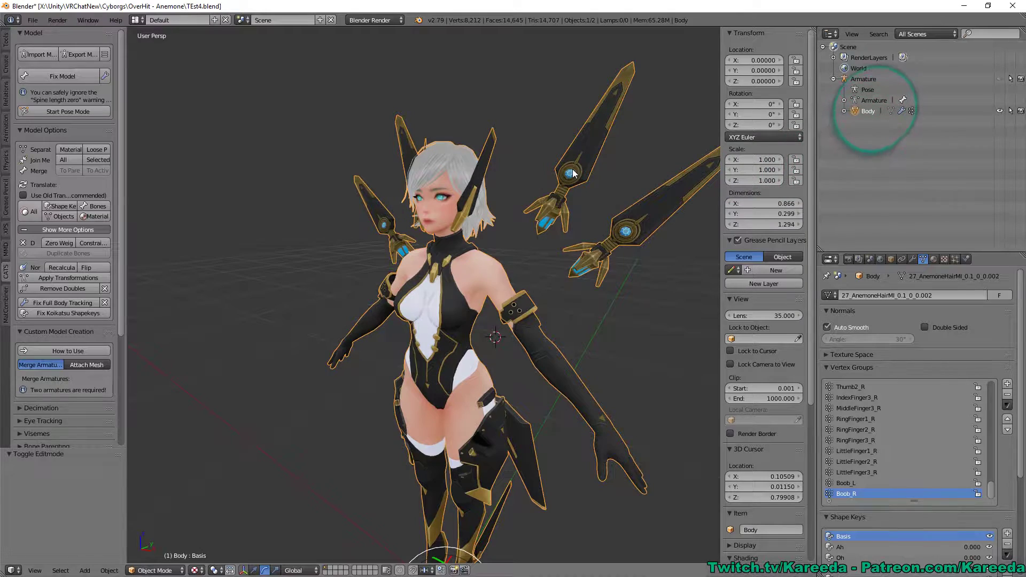
scroll(569, 169, up, 3)
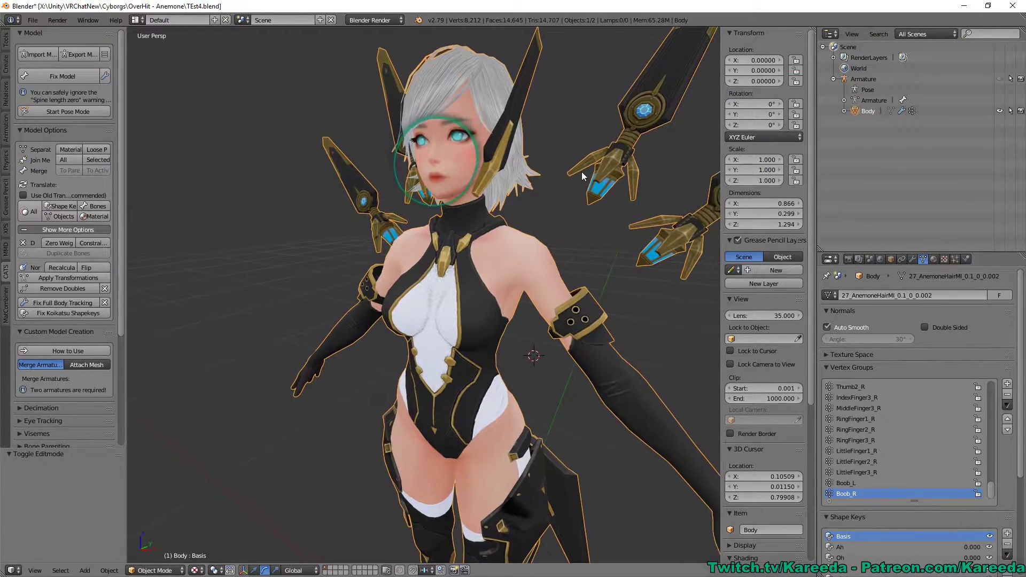
mouse_move(565, 236)
middle_down()
mouse_move(592, 236)
mouse_move(569, 222)
middle_up()
scroll(592, 236, up, 1)
scroll(571, 222, up, 1)
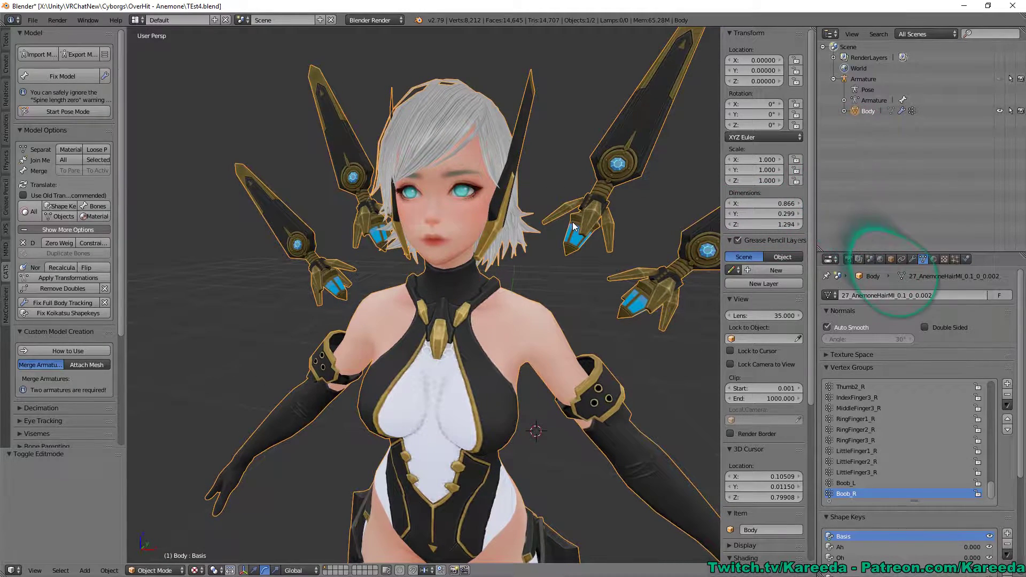
middle_drag(585, 212, 581, 200)
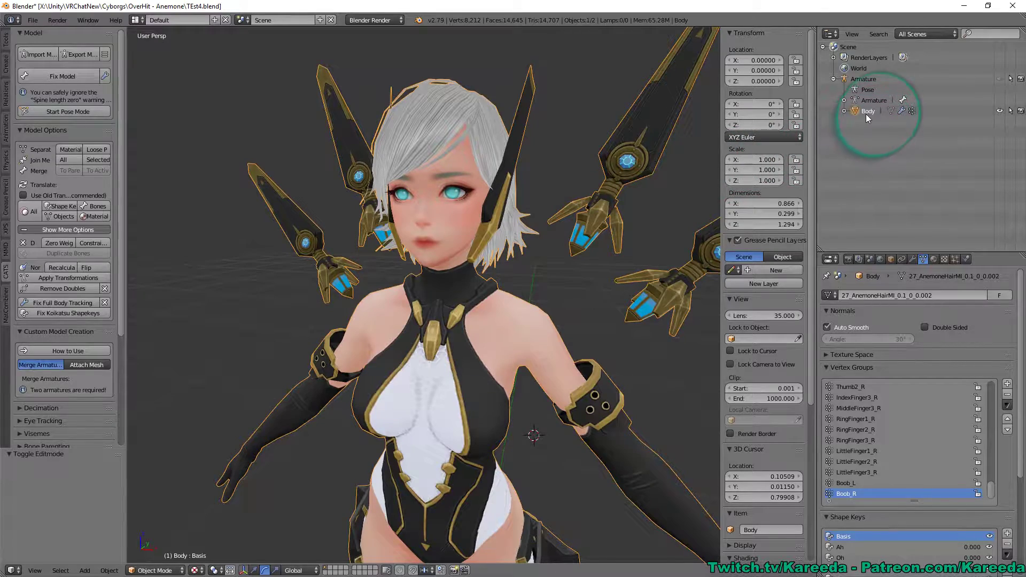
key(Tab)
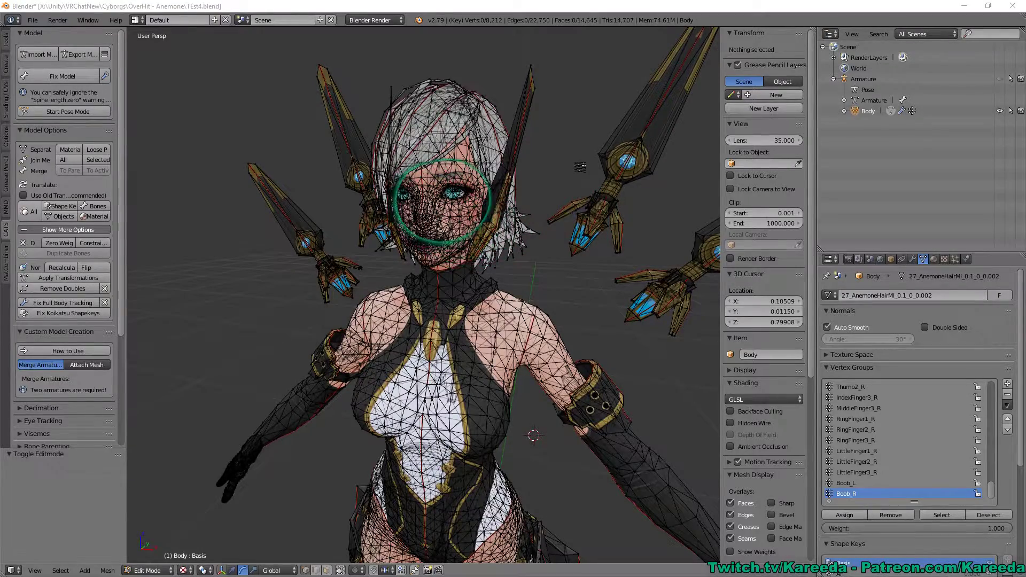
- Toggle limiting selection to visible geometry to compare its effect around the thighs, leaving it enabled
middle_drag(464, 311, 390, 213)
middle_drag(375, 445, 436, 352)
scroll(438, 315, up, 2)
shift+middle_drag(430, 422, 427, 303)
scroll(582, 241, up, 4)
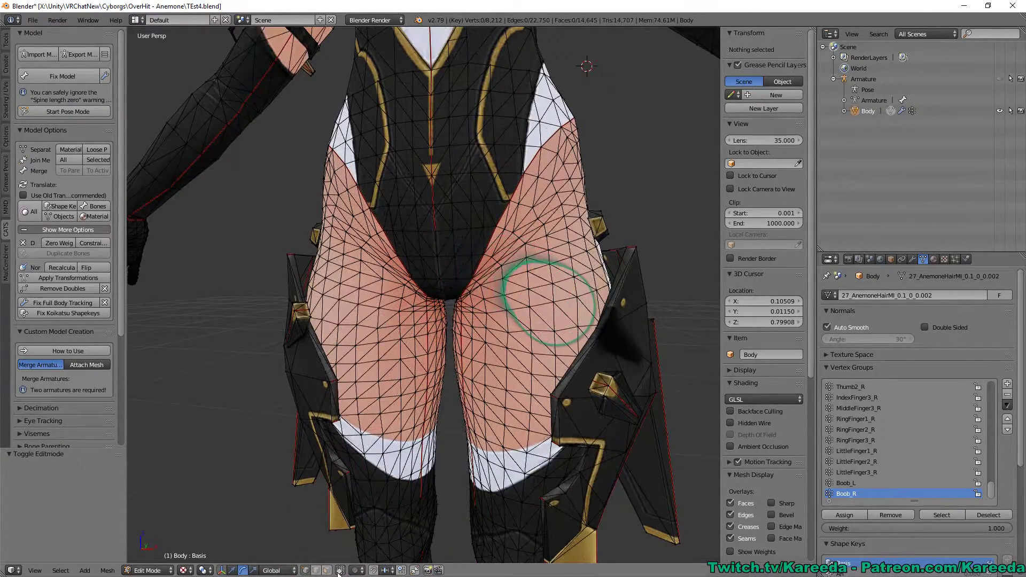
click(340, 570)
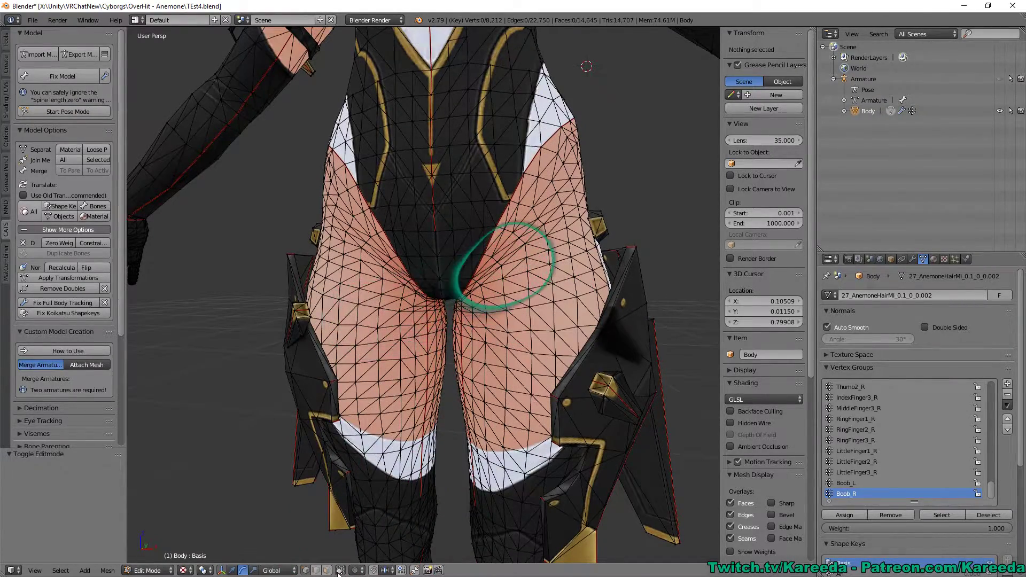
click(339, 571)
middle_drag(588, 345, 395, 342)
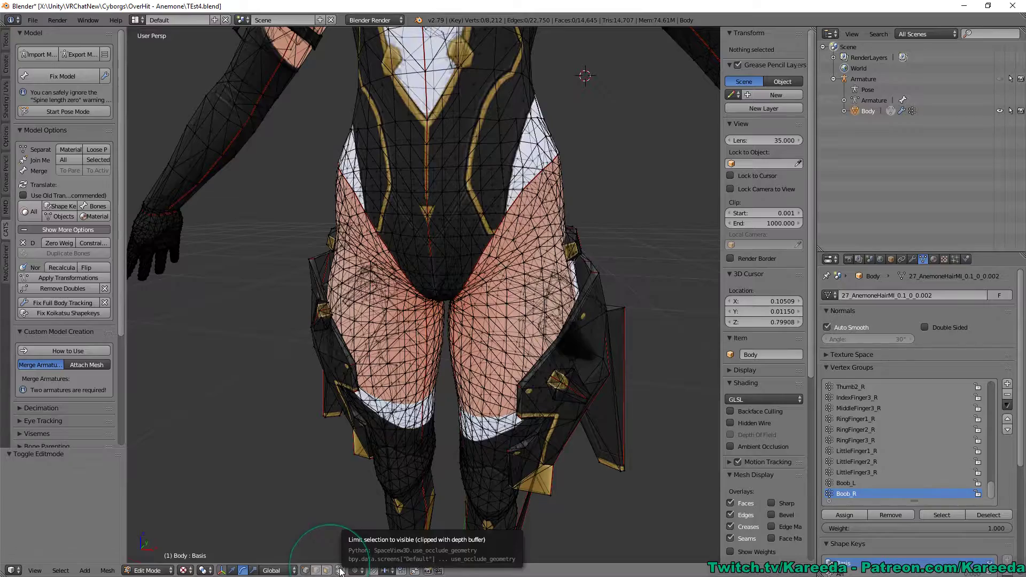
click(340, 571)
shift+middle_drag(529, 269, 576, 330)
scroll(437, 223, down, 6)
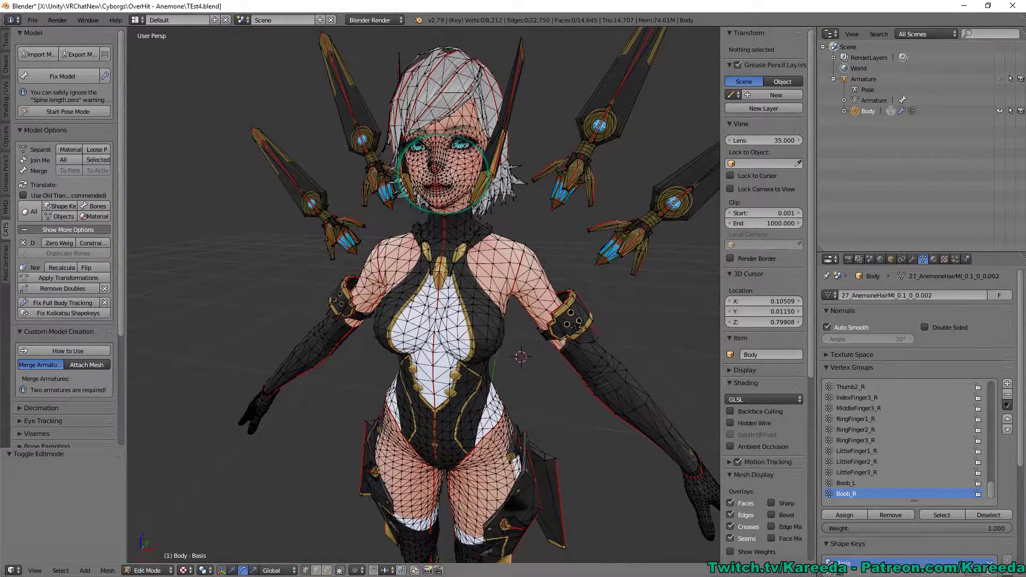
scroll(444, 176, up, 2)
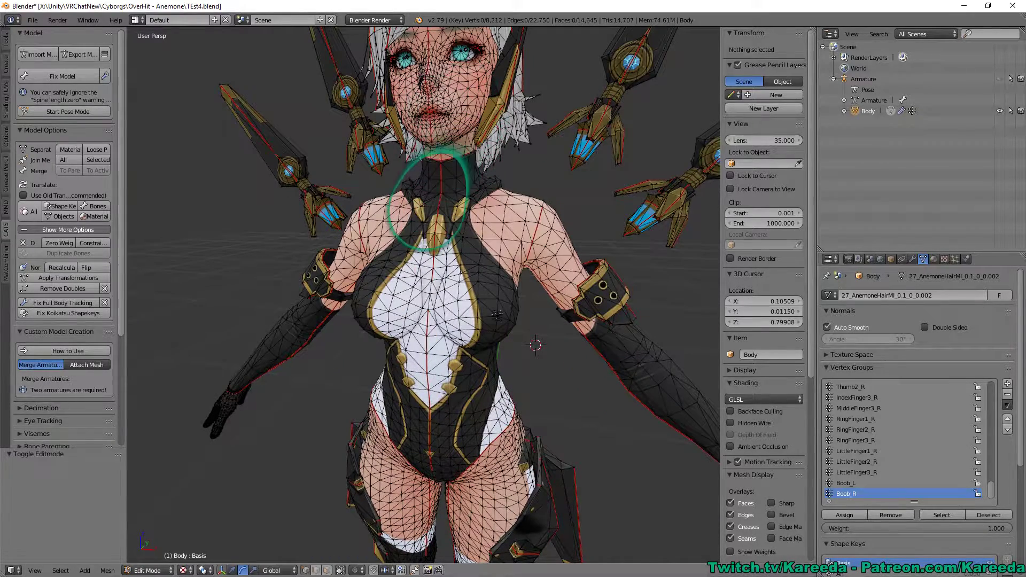
- Set proportional editing to Connected for the Body mesh
click(353, 570)
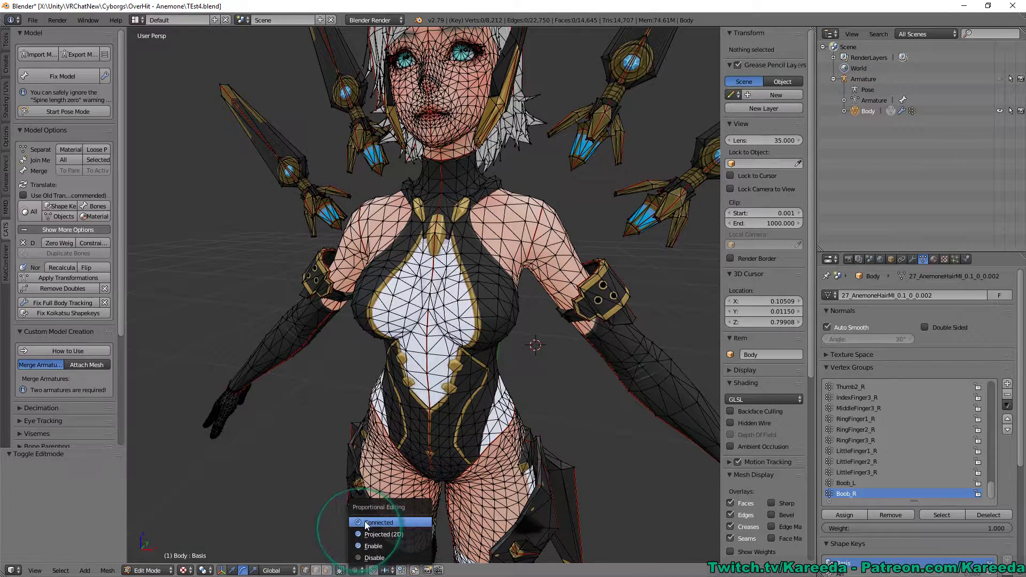
click(366, 524)
middle_drag(382, 504, 449, 289)
middle_drag(566, 403, 521, 366)
- Select a single vertex on the gold trim at the front of the character's left breast
right_click(423, 313)
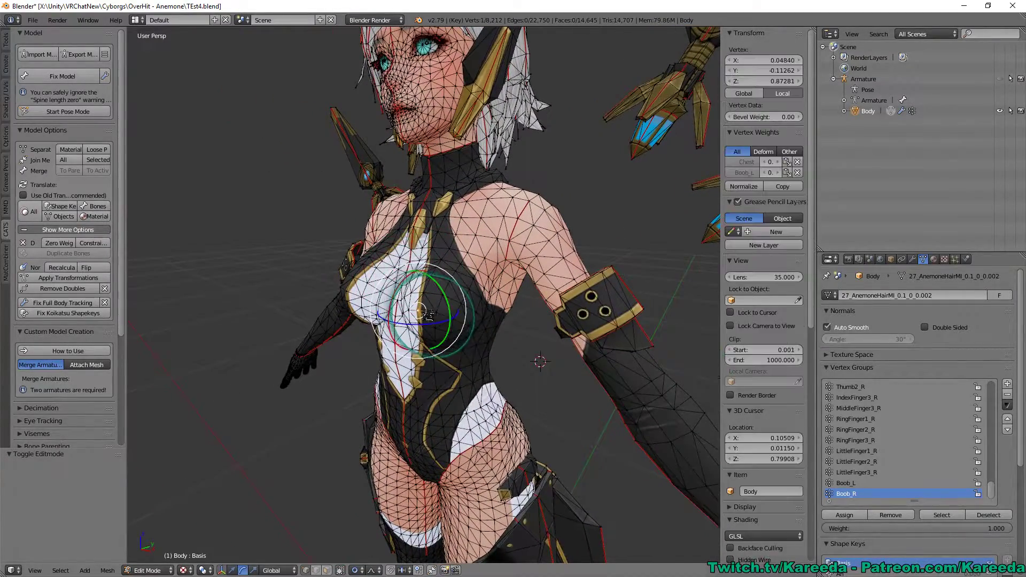
middle_drag(423, 313, 558, 241)
scroll(412, 299, up, 1)
key(a)
right_click(491, 312)
scroll(484, 284, down, 2)
scroll(468, 294, up, 3)
scroll(541, 285, up, 2)
key(a)
right_click(494, 273)
middle_drag(494, 273, 385, 261)
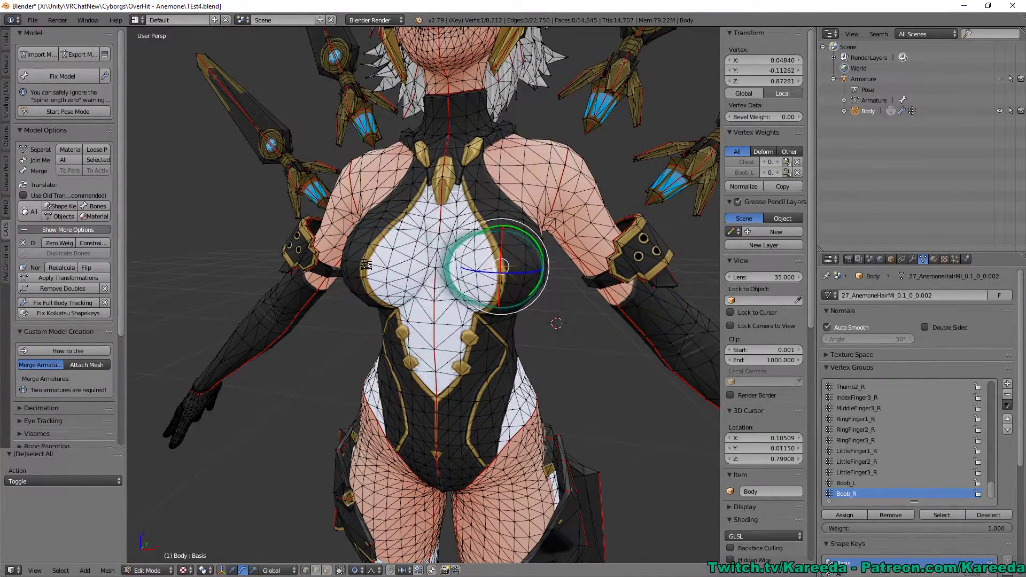
middle_drag(504, 269, 516, 274)
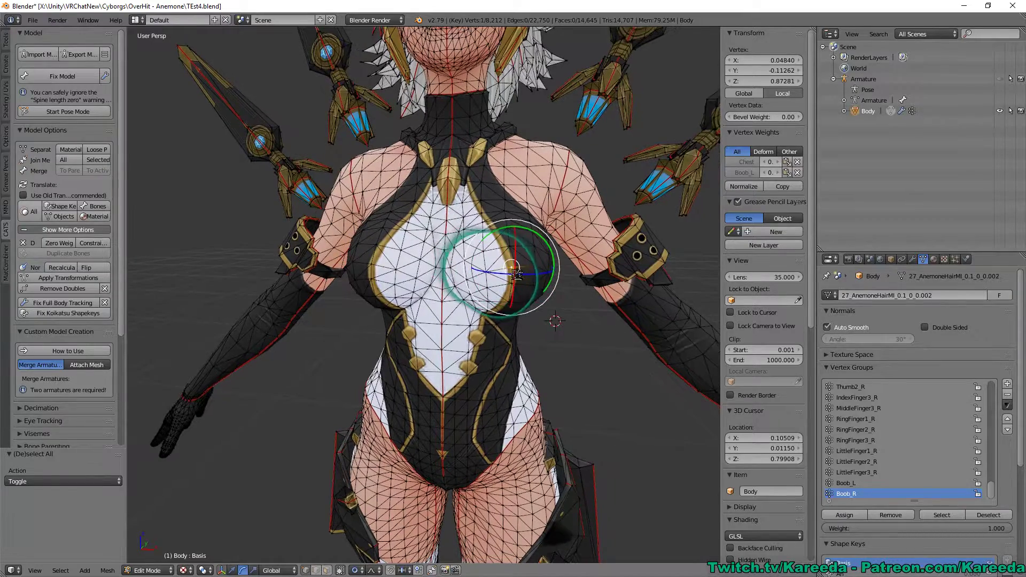
- Show the mesh's X Mirror option and try moving the left breast vertex slightly outward with mirroring
click(6, 40)
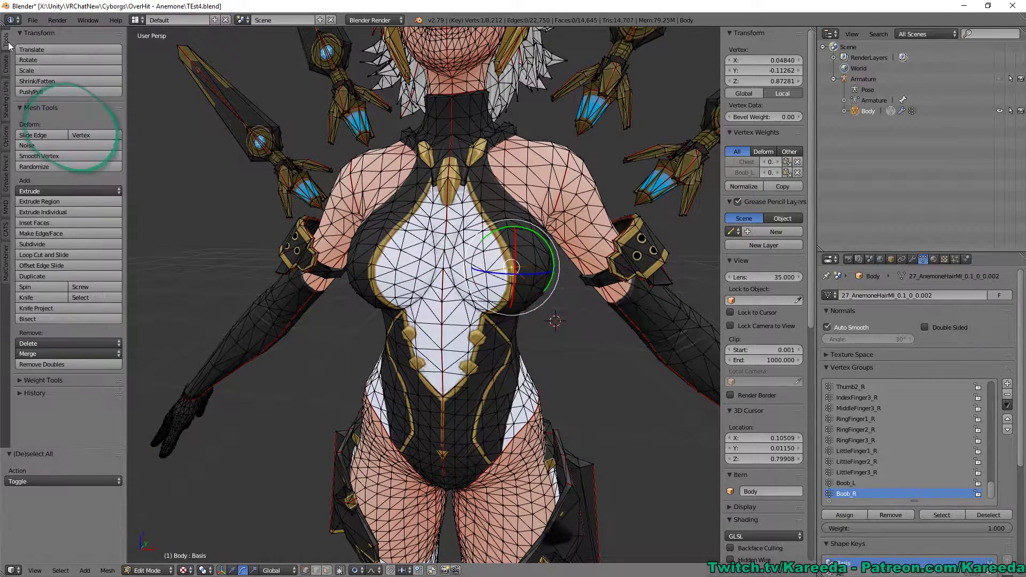
click(6, 138)
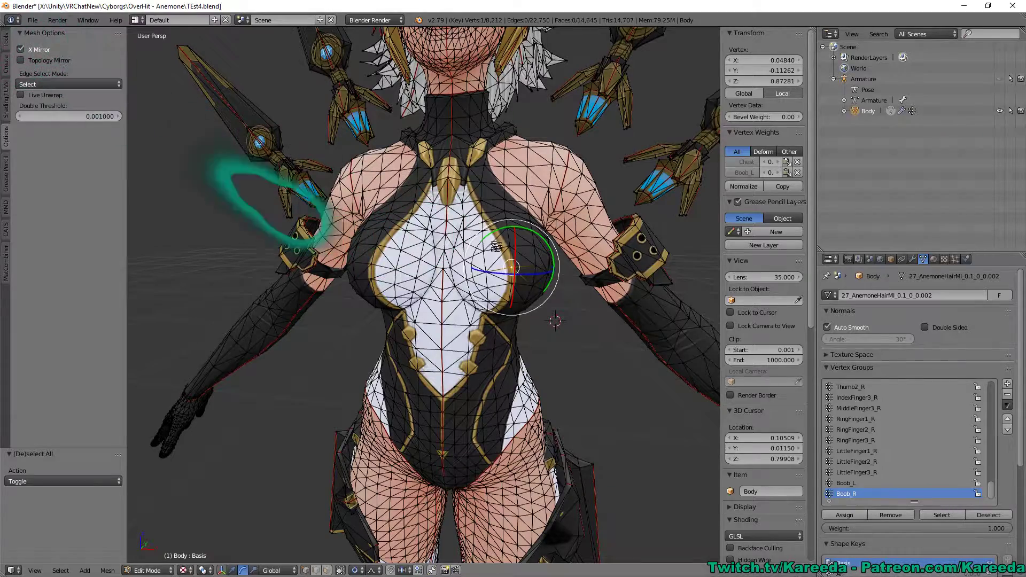
key(g)
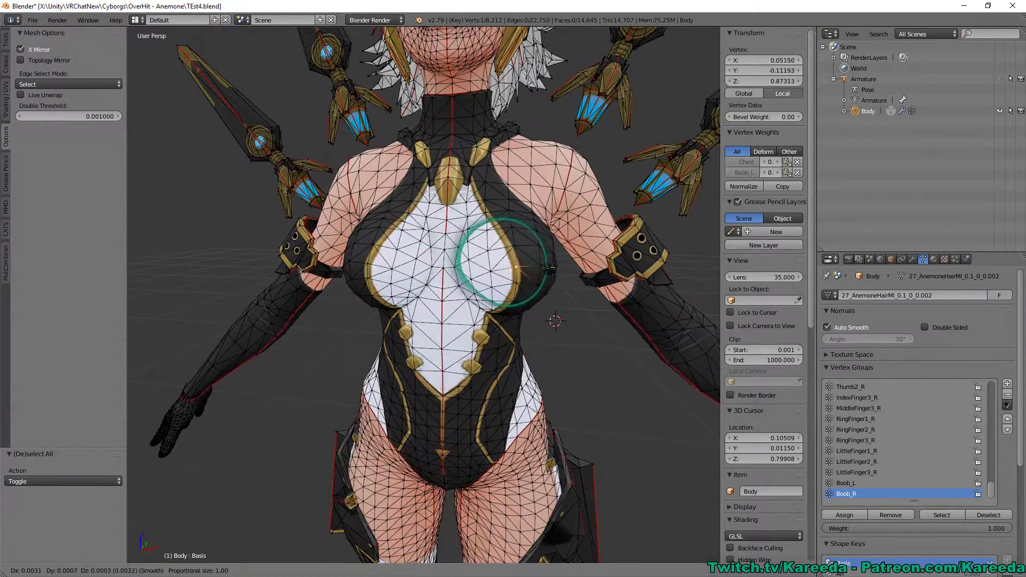
click(547, 264)
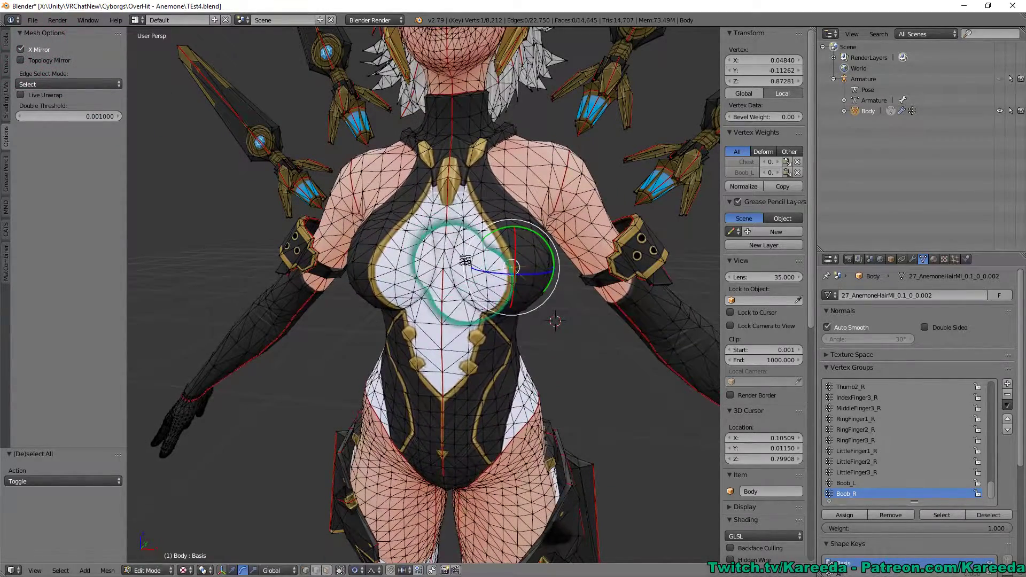
middle_drag(385, 285, 387, 285)
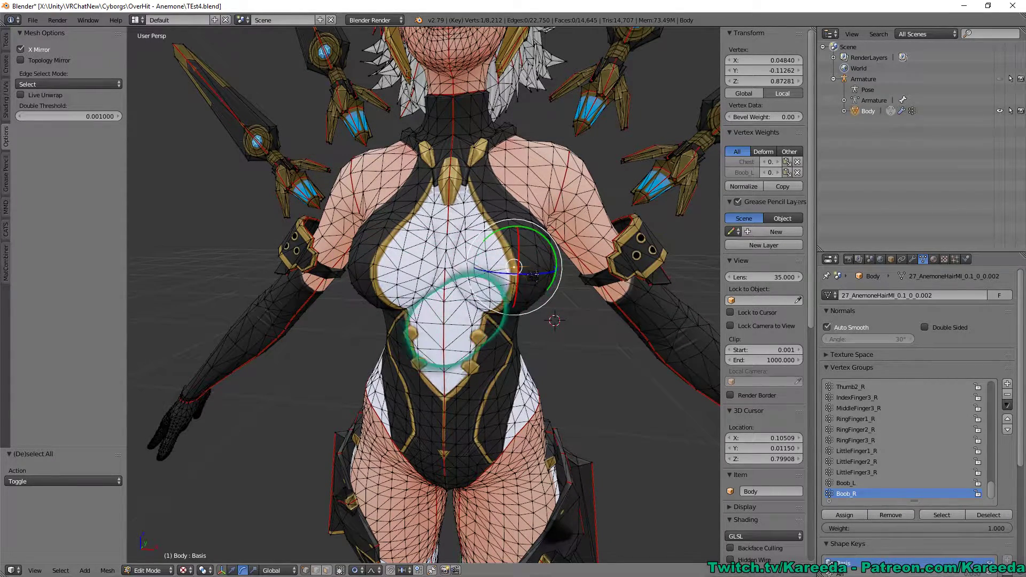
scroll(497, 270, up, 2)
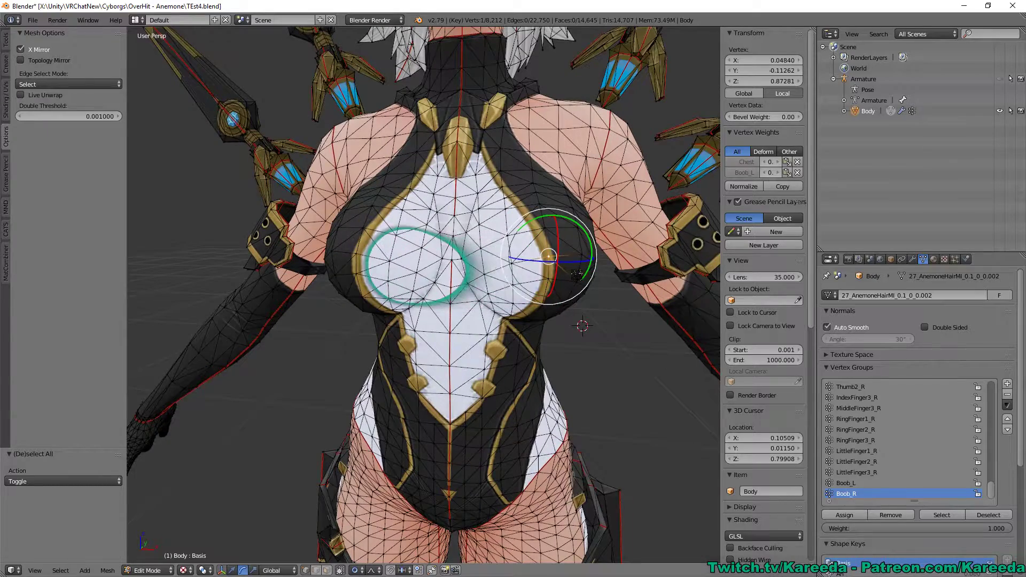
- Try scaling the matching vertices on both breasts inward together, with the proportional size reduced to 0.14
middle_drag(576, 275, 419, 260)
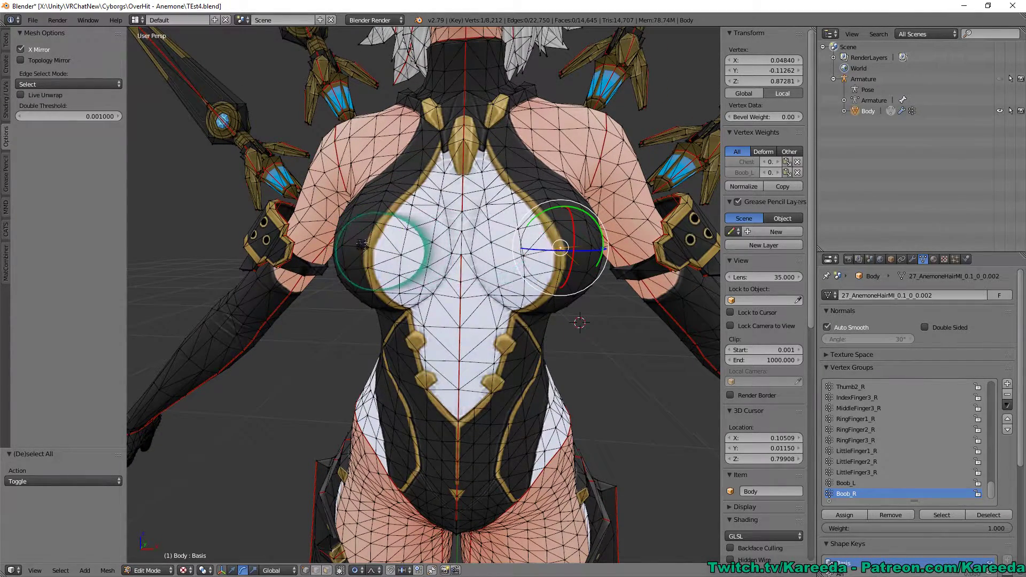
key(s)
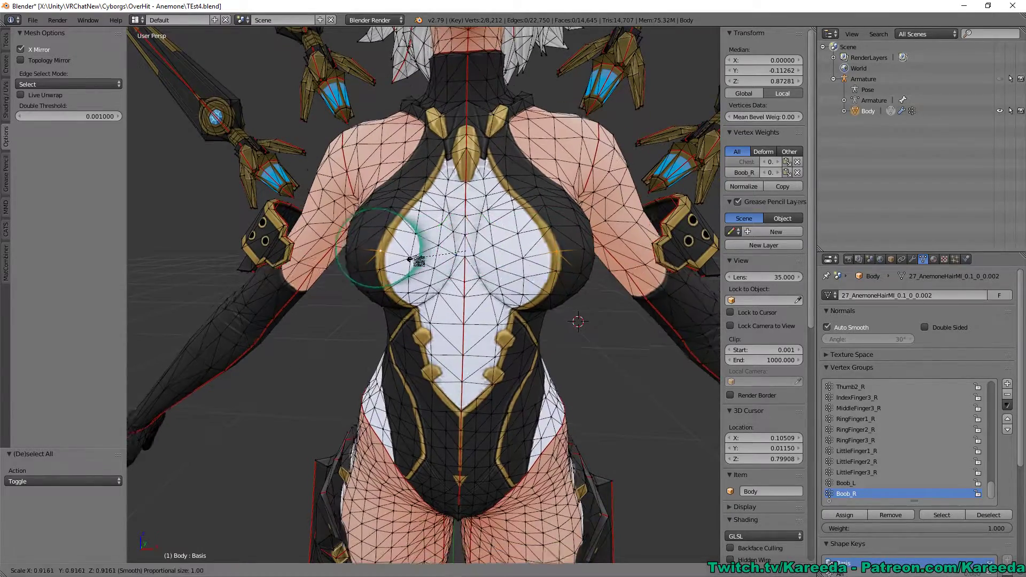
scroll(418, 259, up, 20)
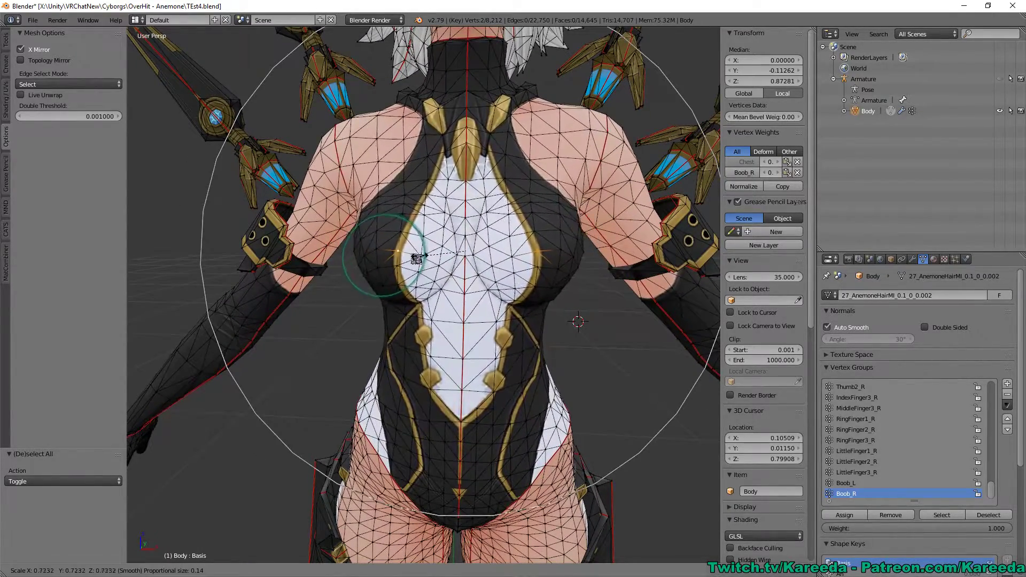
click(416, 258)
middle_drag(416, 258, 545, 245)
- Scale the breast around the single left trim vertex by about 1.28, using a proportional size of 0.08
click(489, 245)
middle_drag(557, 233, 565, 235)
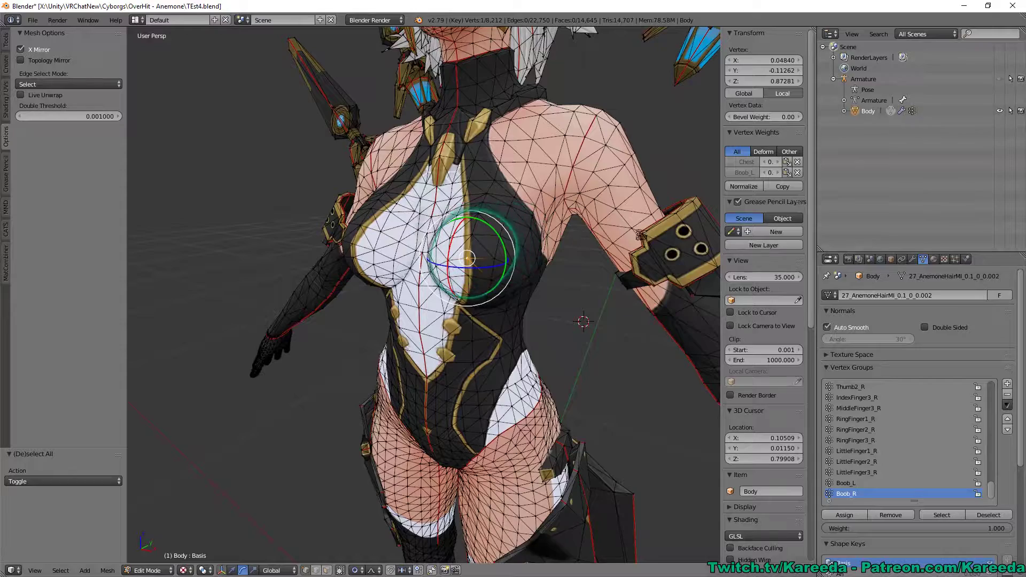
scroll(641, 234, up, 2)
key(s)
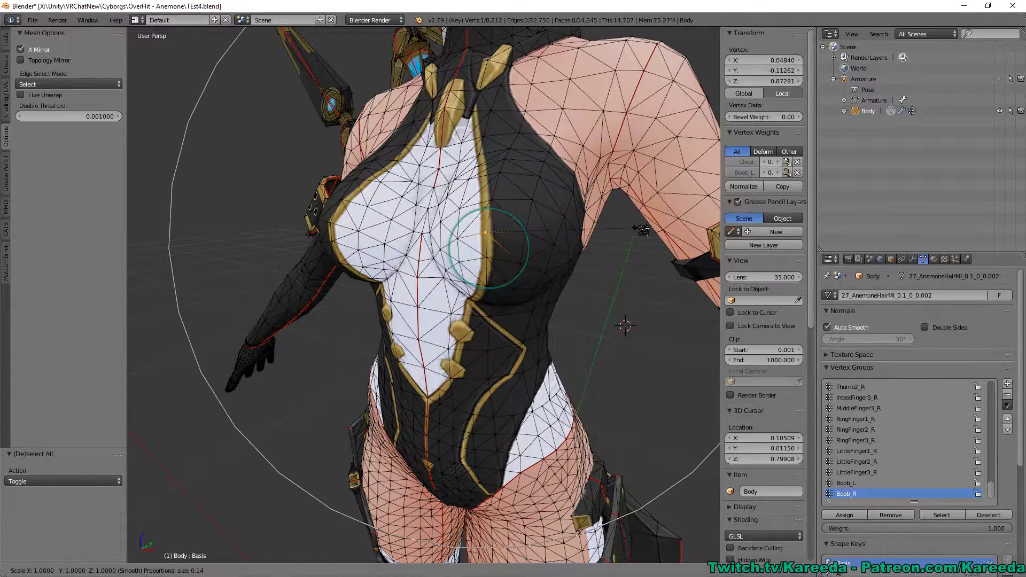
scroll(661, 229, up, 4)
scroll(661, 229, down, 2)
scroll(661, 229, up, 4)
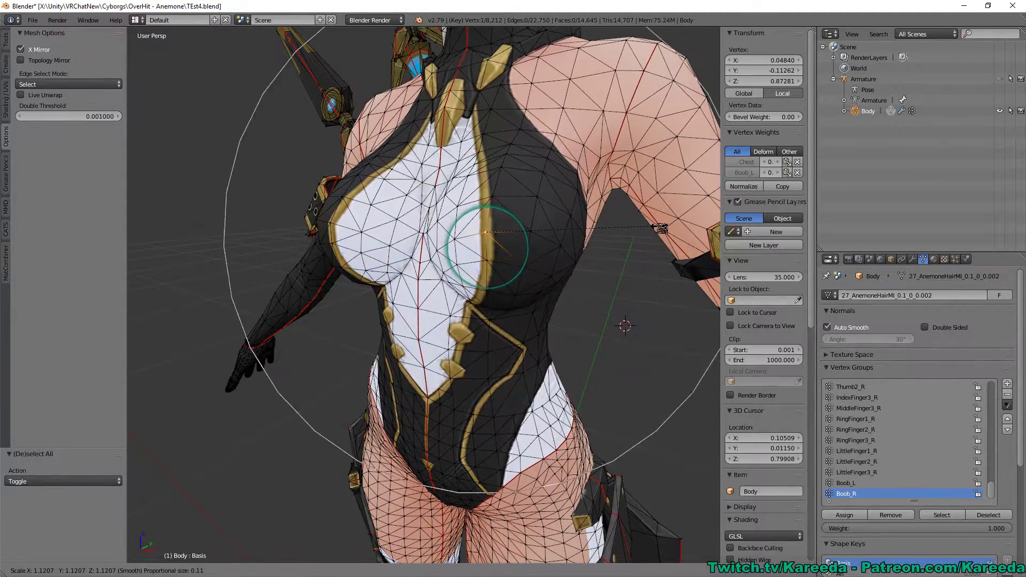
scroll(662, 228, down, 2)
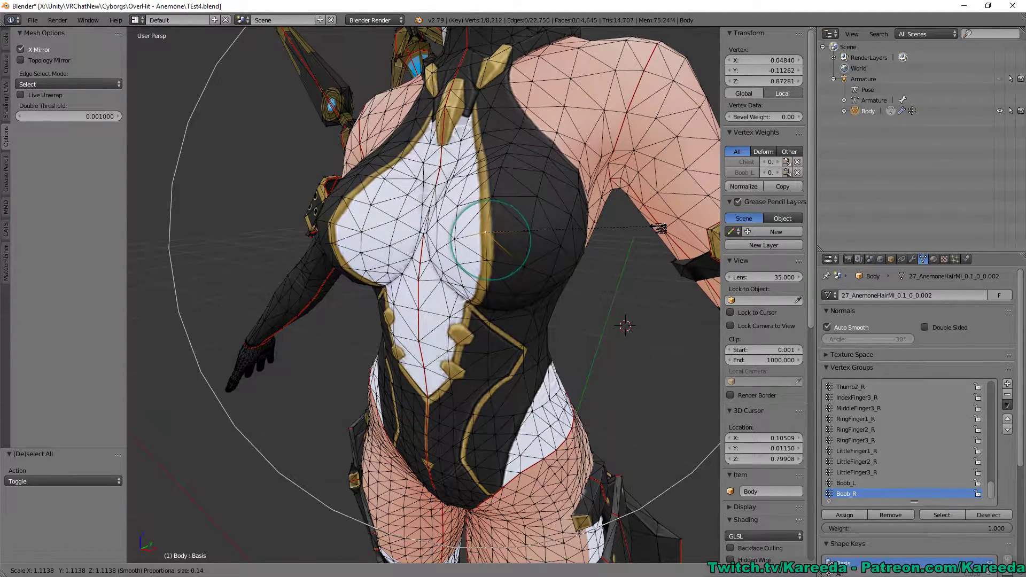
scroll(662, 228, up, 4)
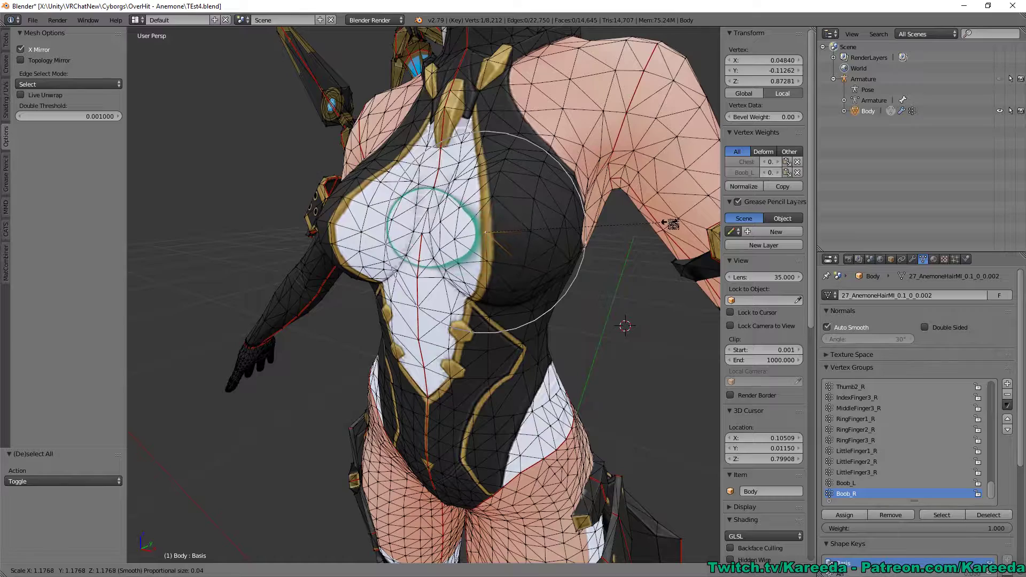
scroll(661, 223, down, 10)
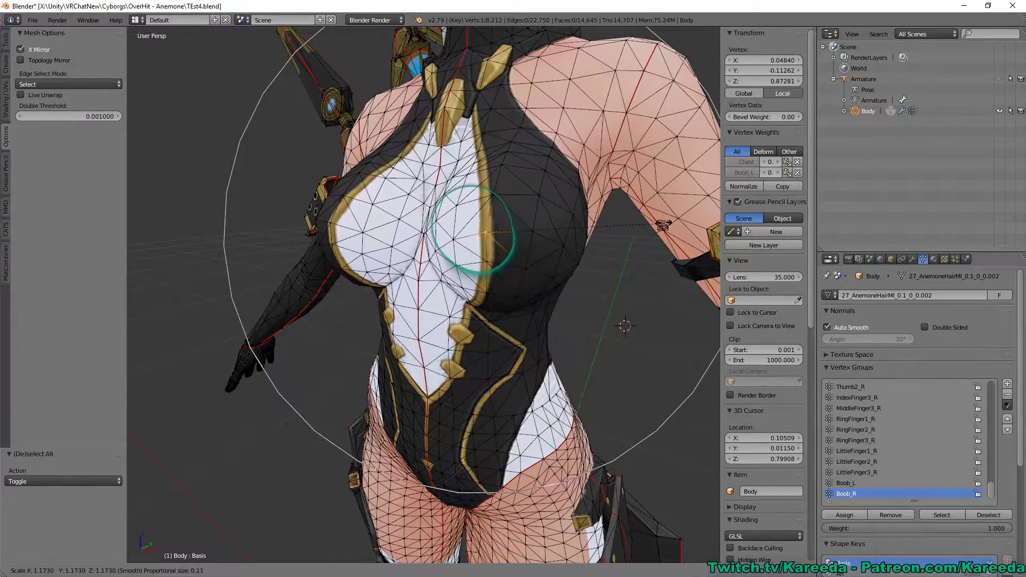
scroll(661, 226, up, 3)
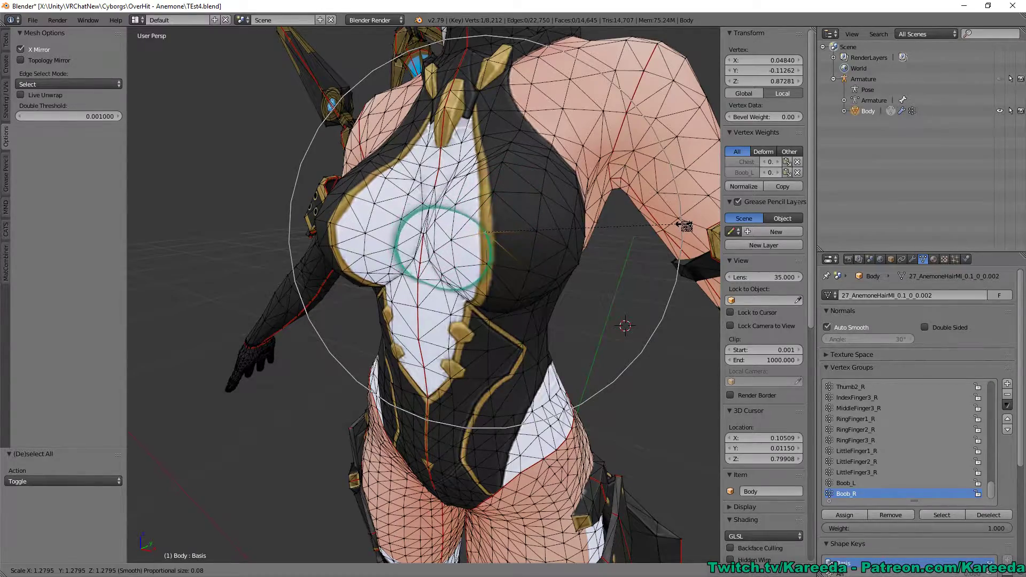
click(684, 225)
- Move the left breast vertex proportionally by about X -0.003, Y -0.010 and Z 0.004, and deselect everything
middle_drag(676, 223, 499, 228)
key(g)
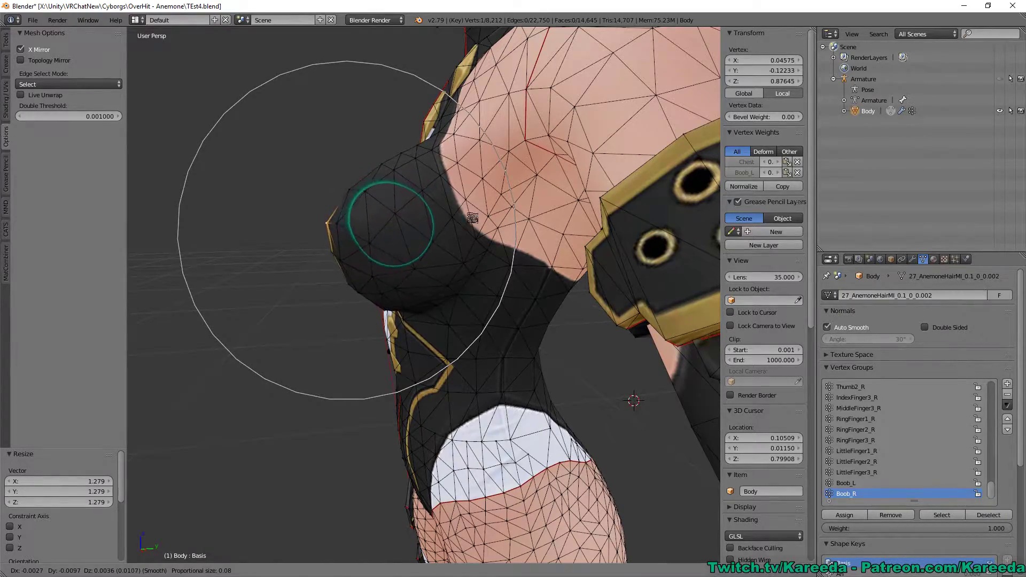
click(472, 218)
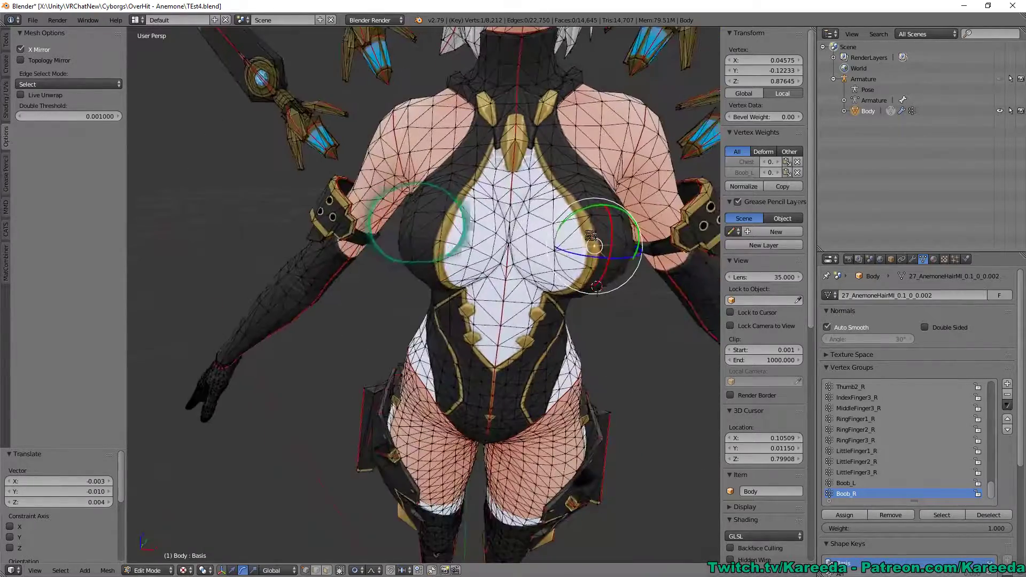
key(a)
- Return to Object Mode and enlarge the properties editor to expose the Body mesh's full shape keys list
mouse_move(590, 234)
middle_down()
mouse_move(538, 236)
mouse_move(627, 222)
mouse_move(518, 222)
mouse_move(585, 223)
mouse_move(581, 231)
middle_up()
key(Tab)
scroll(585, 223, down, 4)
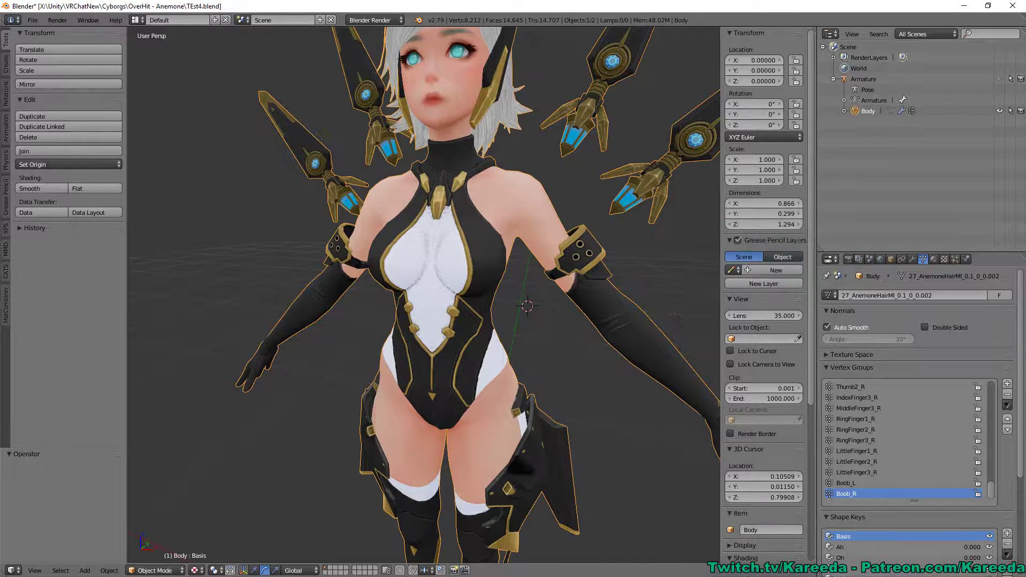
middle_drag(556, 181, 544, 163)
scroll(544, 162, up, 2)
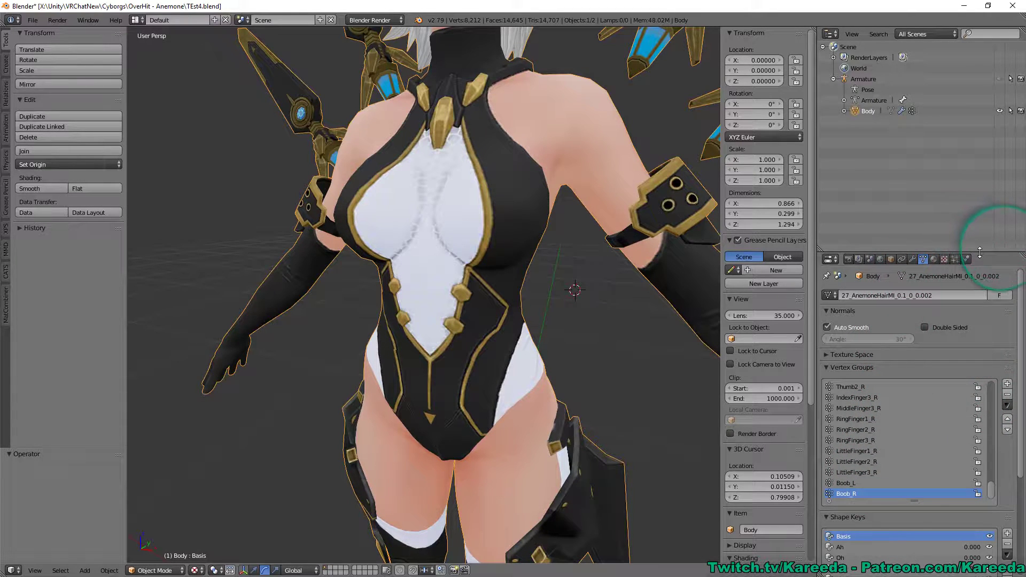
drag(978, 251, 978, 141)
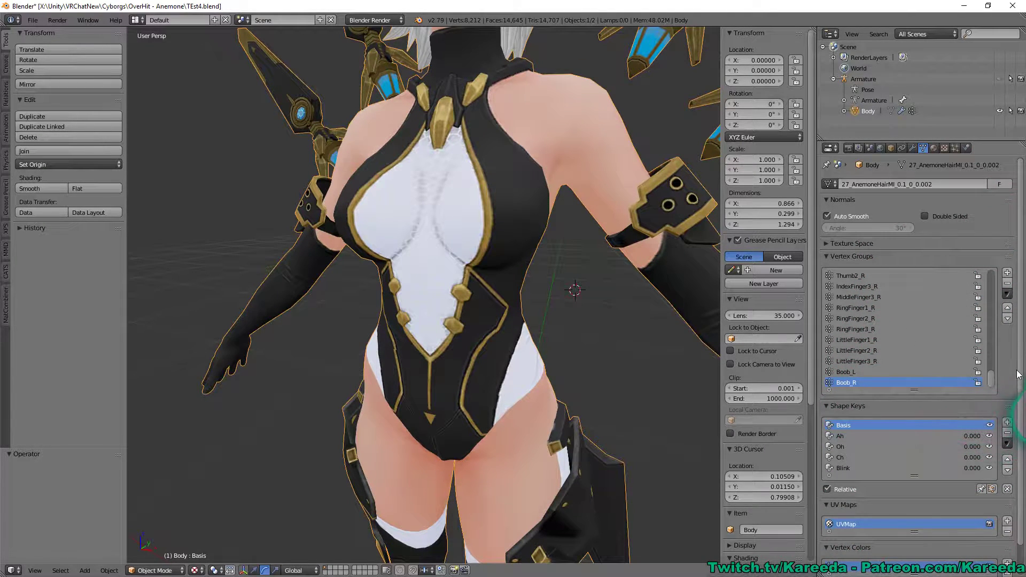
- Add a new shape key to the Body mesh and name it ChestSize
scroll(962, 428, down, 2)
drag(920, 444, 921, 466)
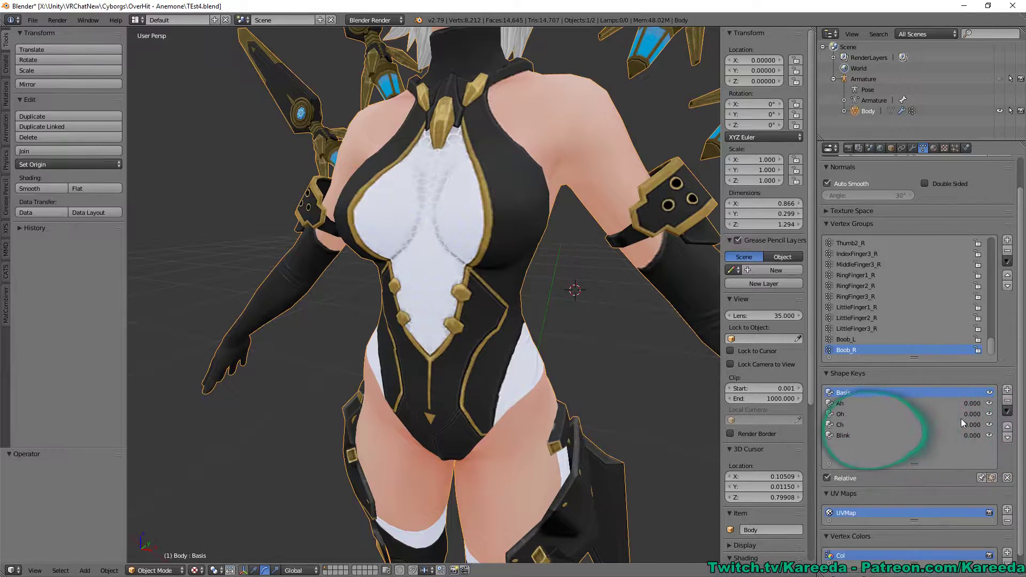
middle_drag(630, 308, 612, 306)
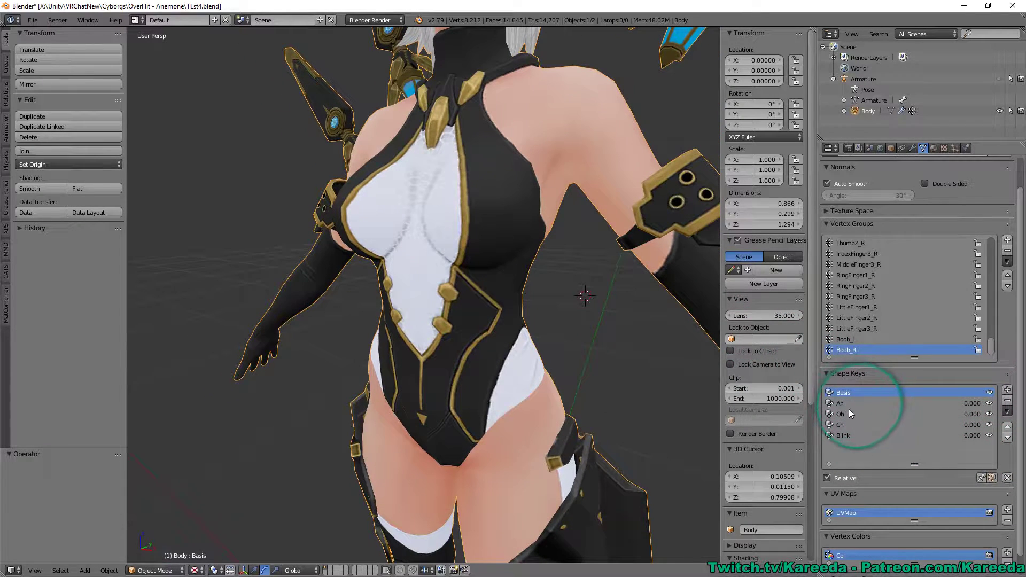
click(1006, 390)
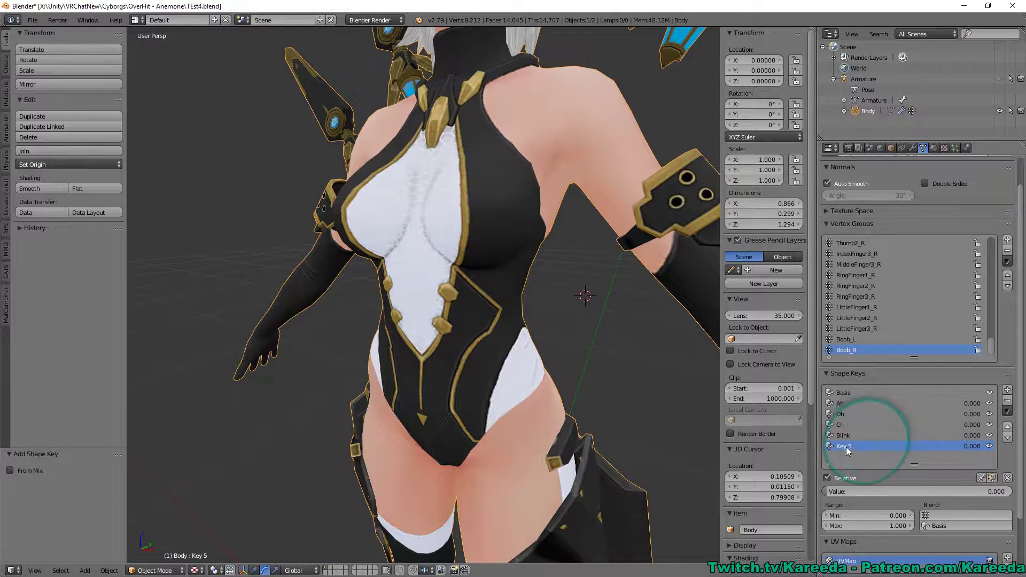
text(ChestSize)
key(Return)
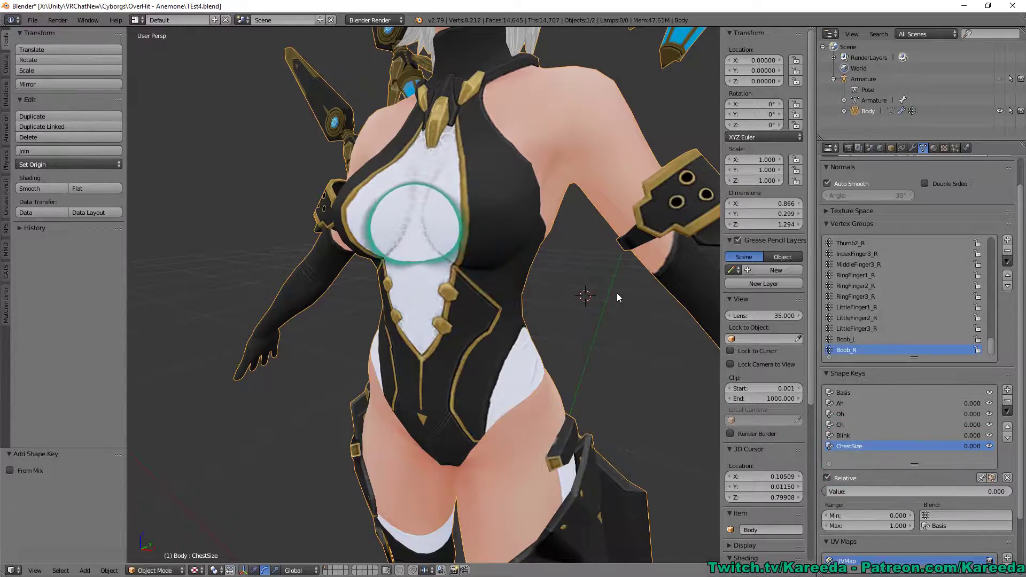
- With ChestSize active, scale the mesh around the left breast's trim vertex by about 1.11, using proportional editing with size 0.09
shift+middle_drag(617, 293, 607, 333)
scroll(607, 333, up, 1)
key(Tab)
right_click(459, 249)
middle_drag(459, 248, 495, 253)
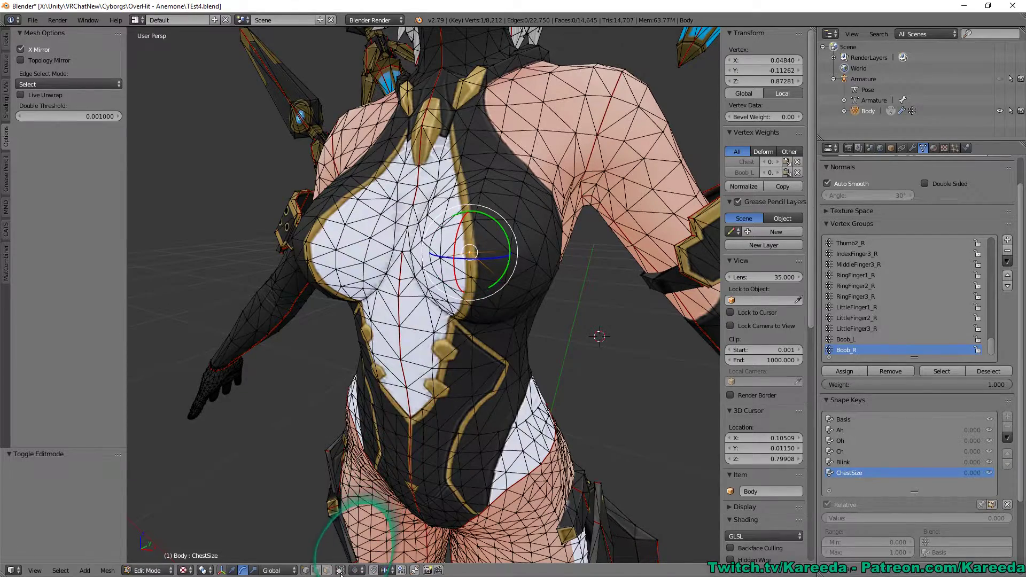
click(356, 570)
click(358, 524)
key(s)
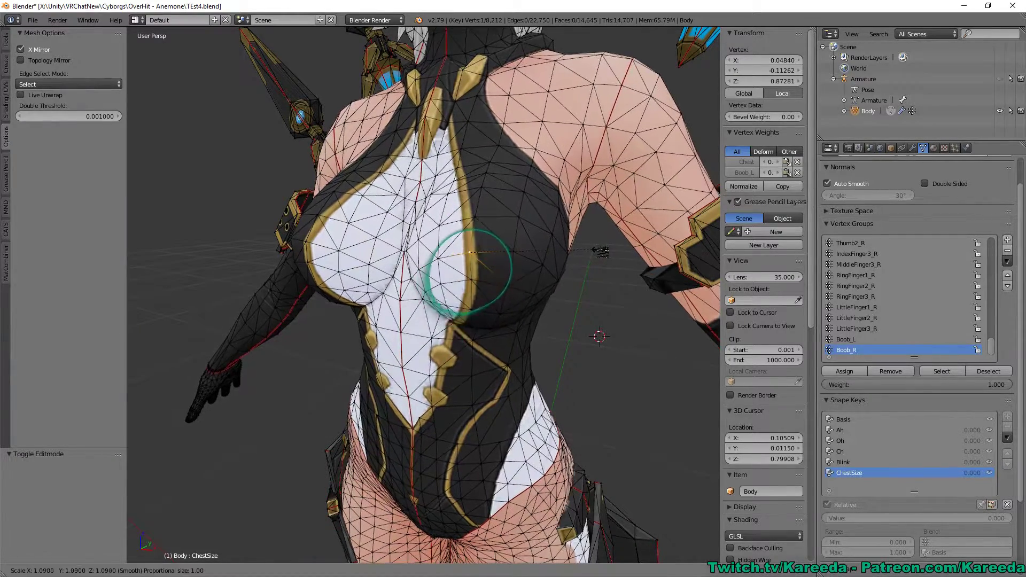
scroll(601, 250, down, 3)
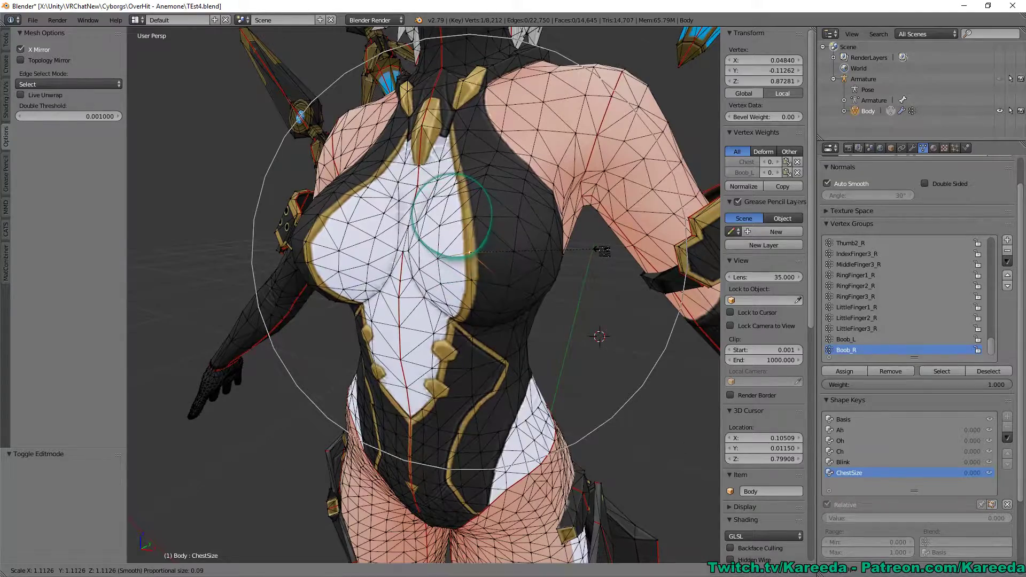
click(610, 251)
- Scale the breast further and move its vertex proportionally to about X 0.041, Y -0.121, Z 0.876, and return to Object Mode
middle_drag(610, 250, 601, 231)
key(g)
click(516, 233)
key(s)
click(592, 225)
key(g)
click(604, 226)
key(Tab)
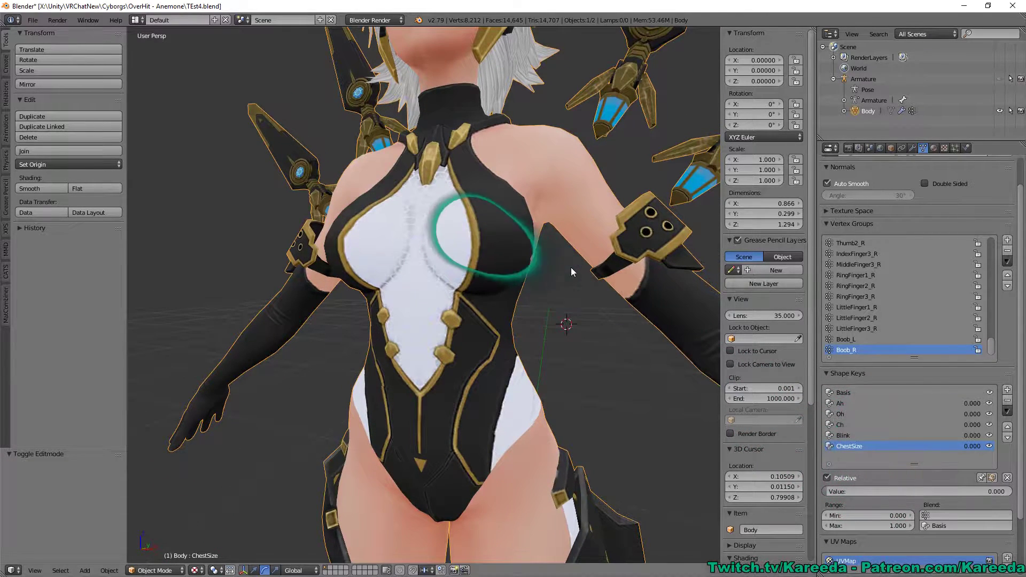
- Preview the ChestSize shape key by varying its value, returning it to 0, and inspect the chest
drag(870, 490, 1009, 490)
drag(825, 491, 934, 491)
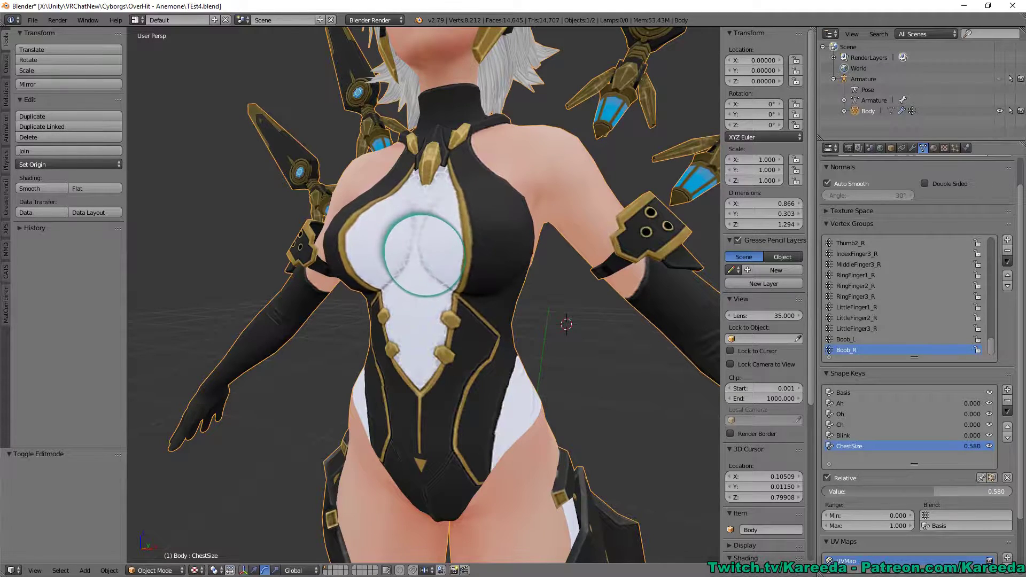
drag(1007, 490, 860, 491)
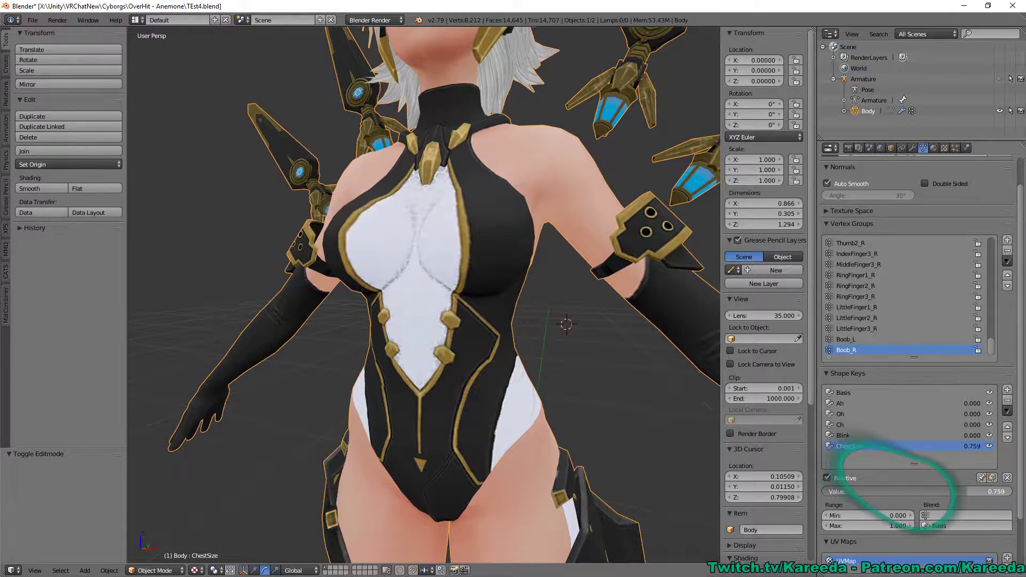
scroll(531, 285, down, 1)
middle_drag(476, 269, 393, 244)
key(Tab)
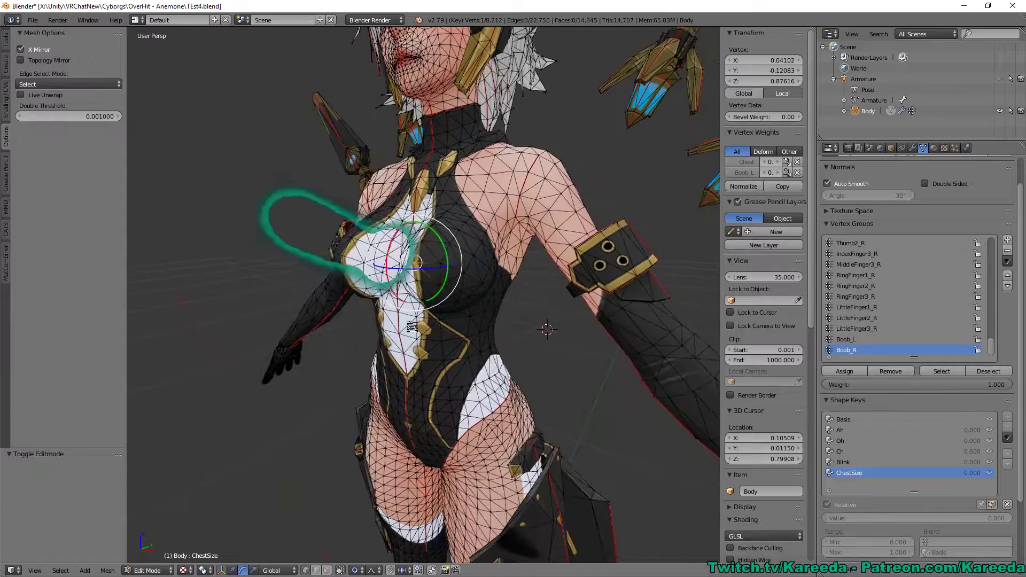
key(Tab)
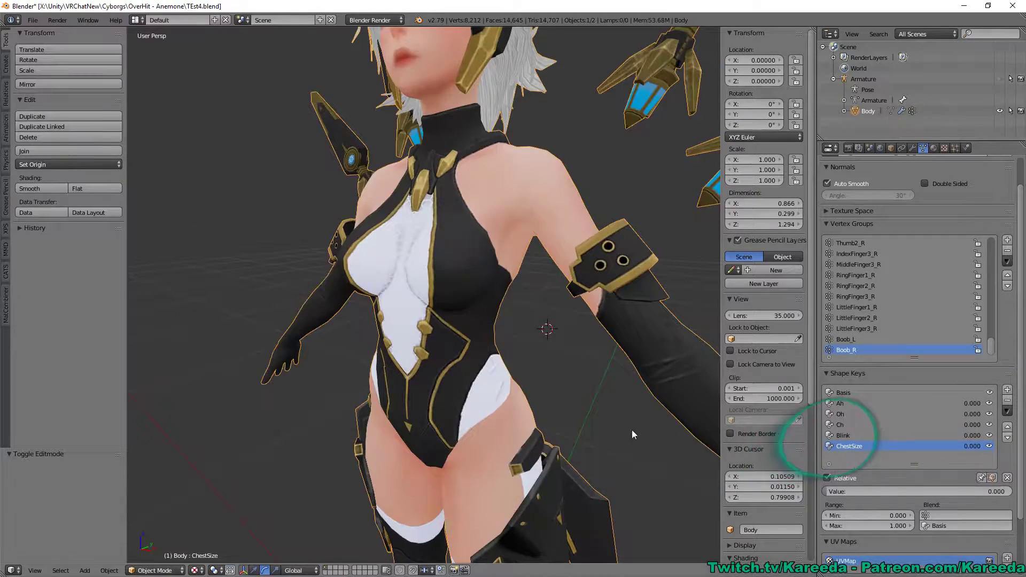
- Start the CATS pose mode for the armature and select both breast bones, Boob_L and Boob_R
click(155, 570)
click(153, 561)
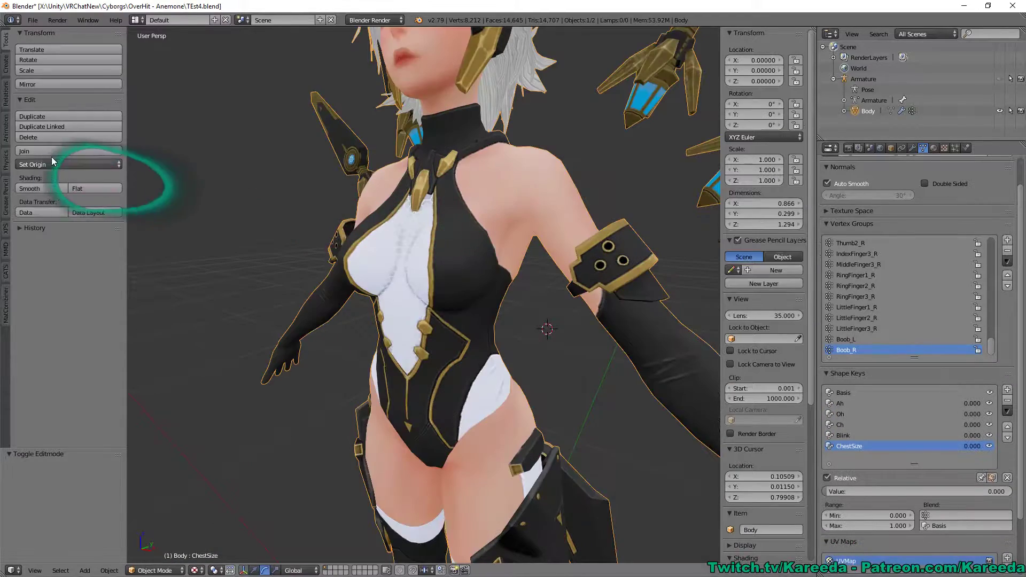
click(5, 272)
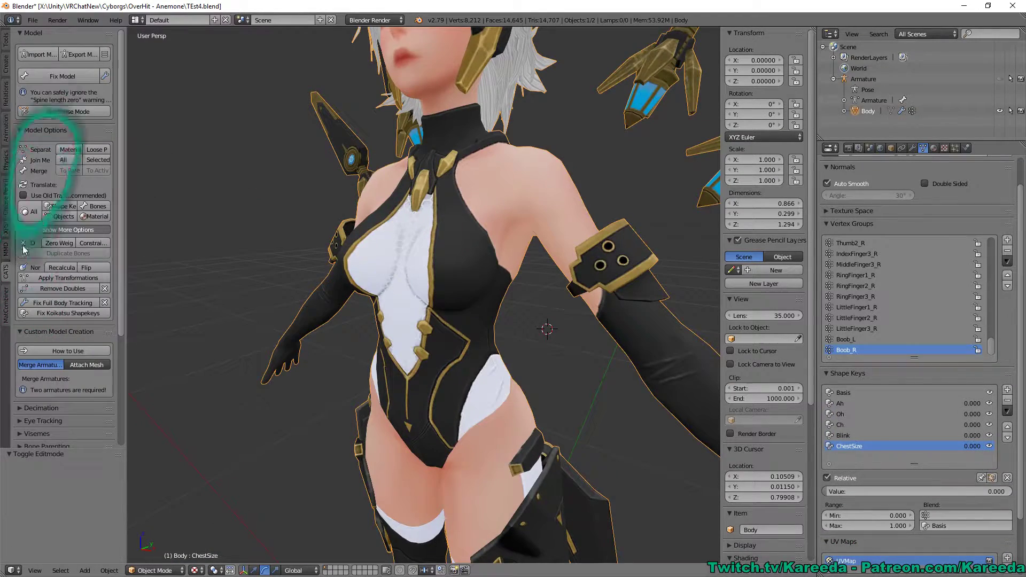
click(48, 111)
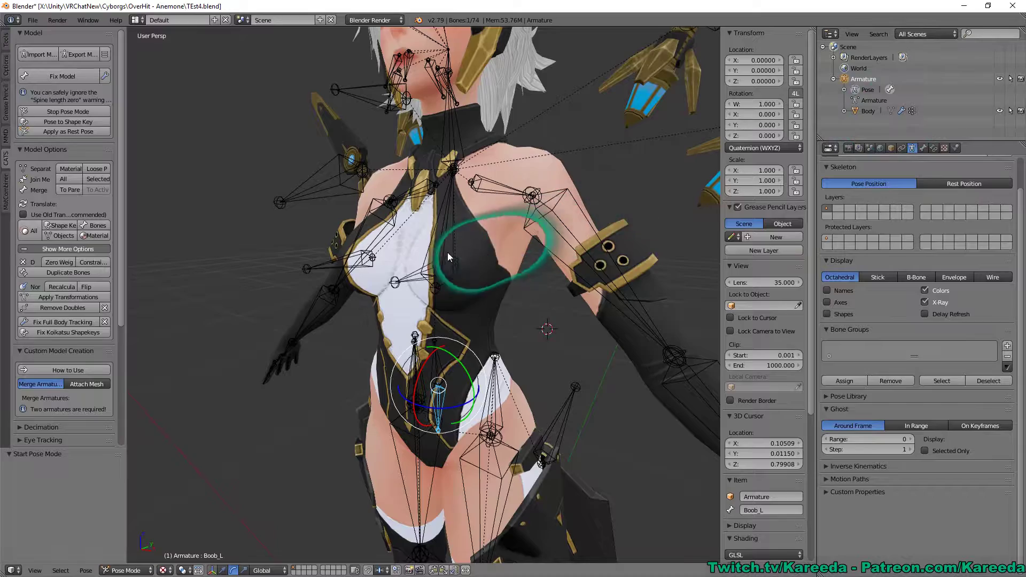
middle_drag(407, 284, 496, 257)
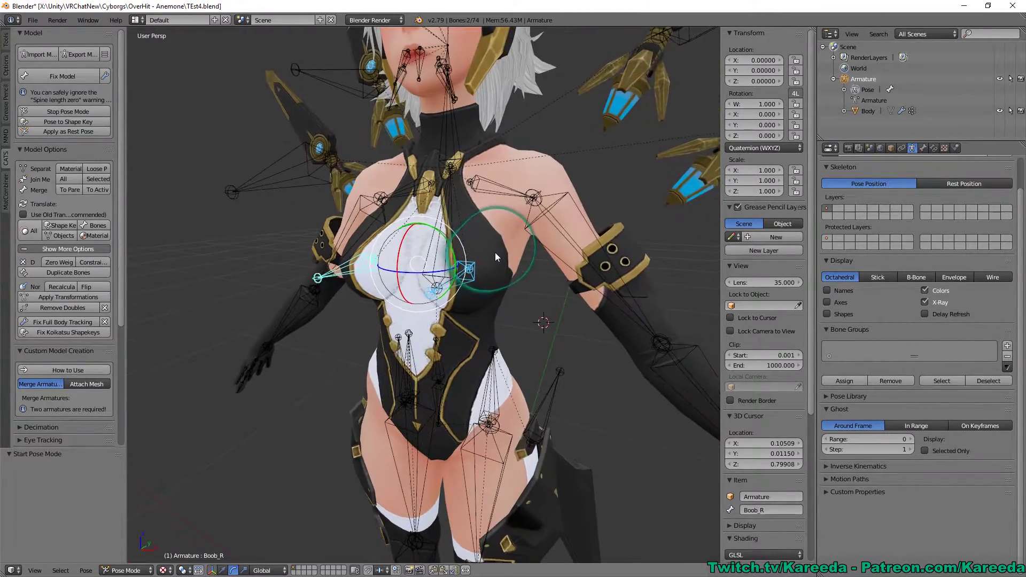
scroll(504, 246, up, 2)
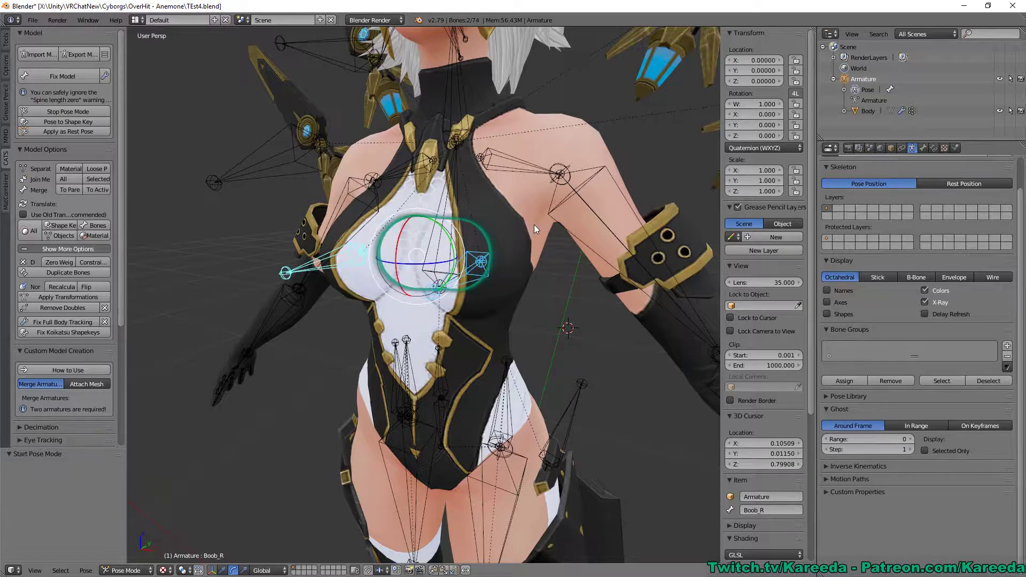
- Scale both breast bones to about 1.179 and move them by about X -0.002, Y -0.012 and Z 0.006
key(s)
click(556, 229)
middle_drag(557, 229, 470, 199)
key(g)
click(455, 199)
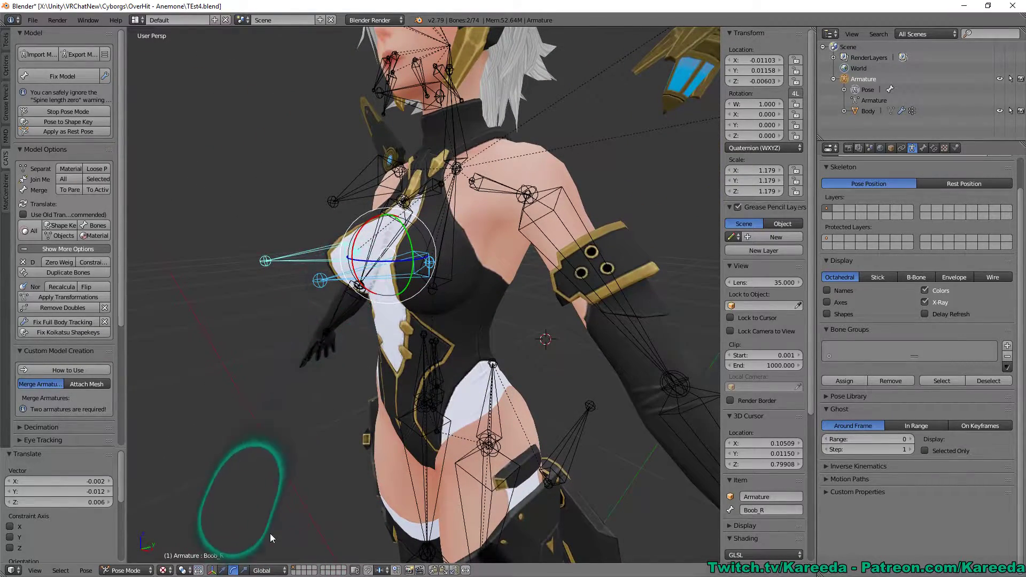
- Stretch both breast bones along the global Z axis to a Z scale of about 1.601, and deselect all bones
key(s)
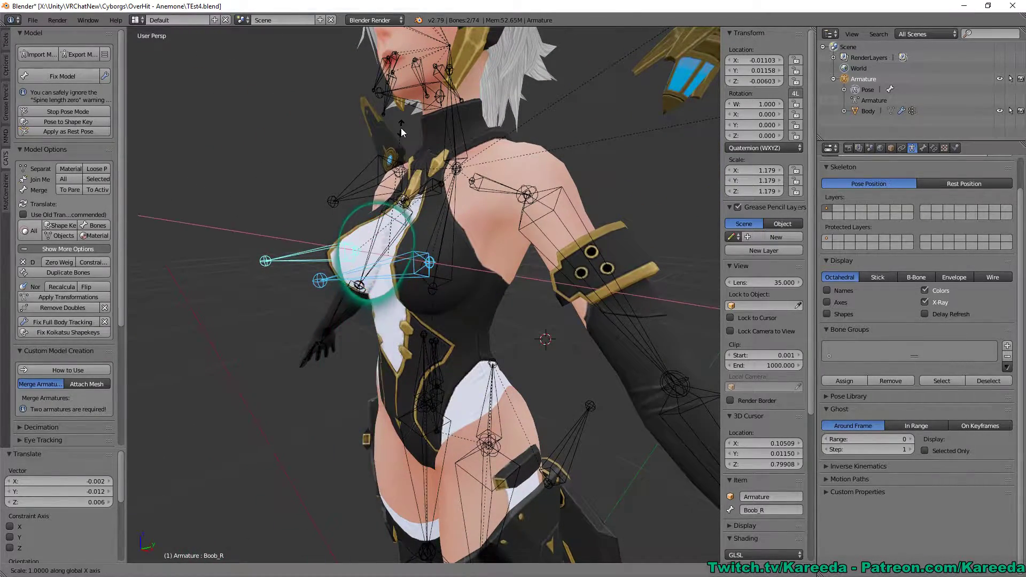
key(z)
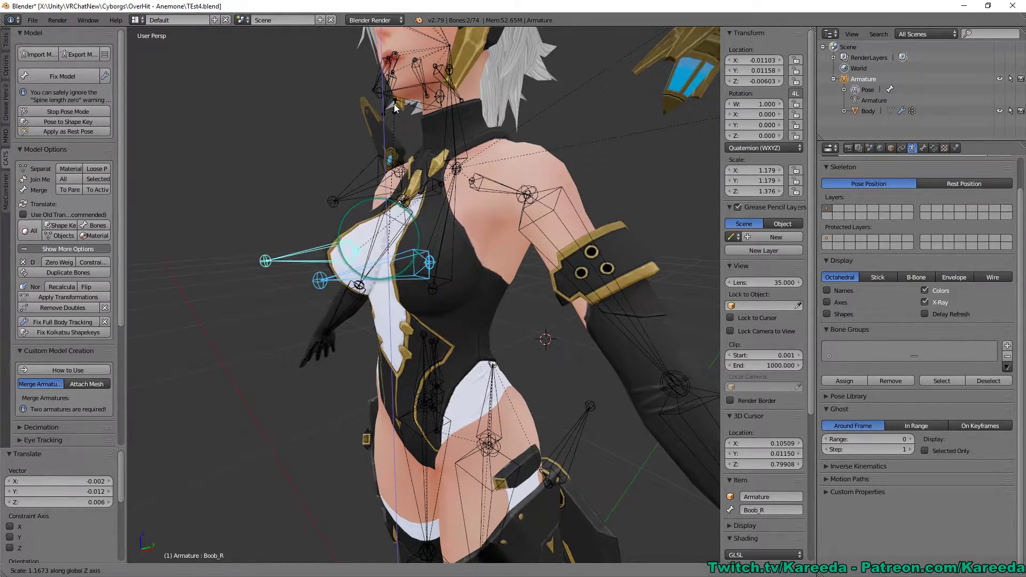
click(396, 82)
middle_drag(421, 173, 442, 161)
key(a)
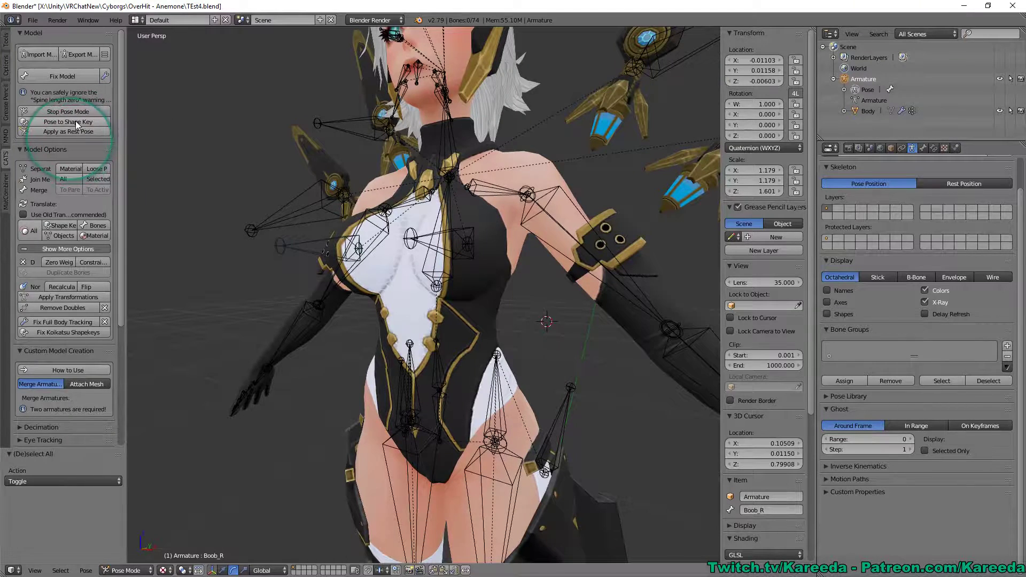
- Save the current pose as a shape key named ChestSize2 with the CATS Pose to Shape Key function
click(71, 121)
click(93, 139)
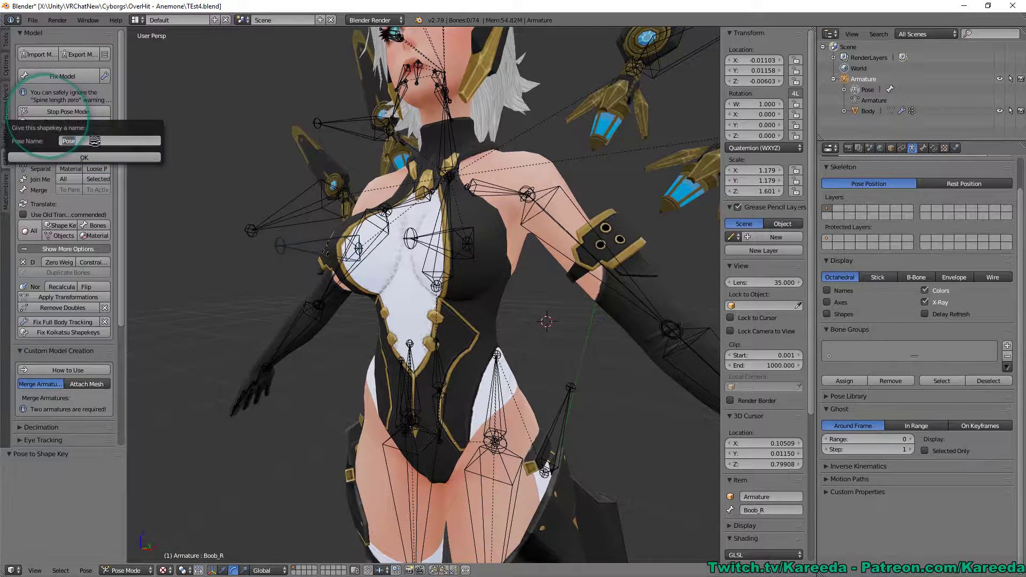
key(BackSpace)
text(BeastC)
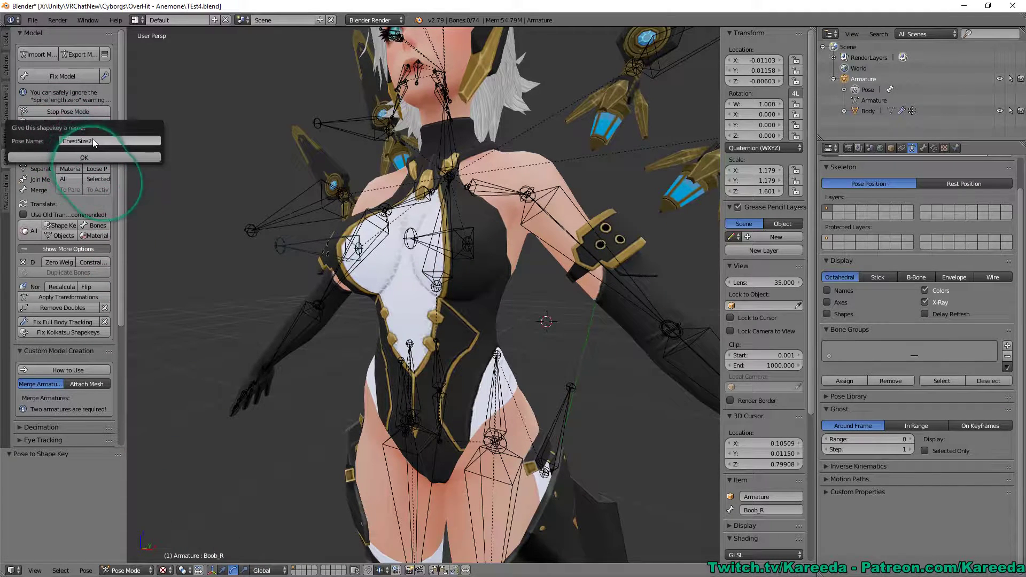
click(118, 157)
- Return to the Body mesh, enlarge its shape keys list, and make ChestSize2 the active key
key(Tab)
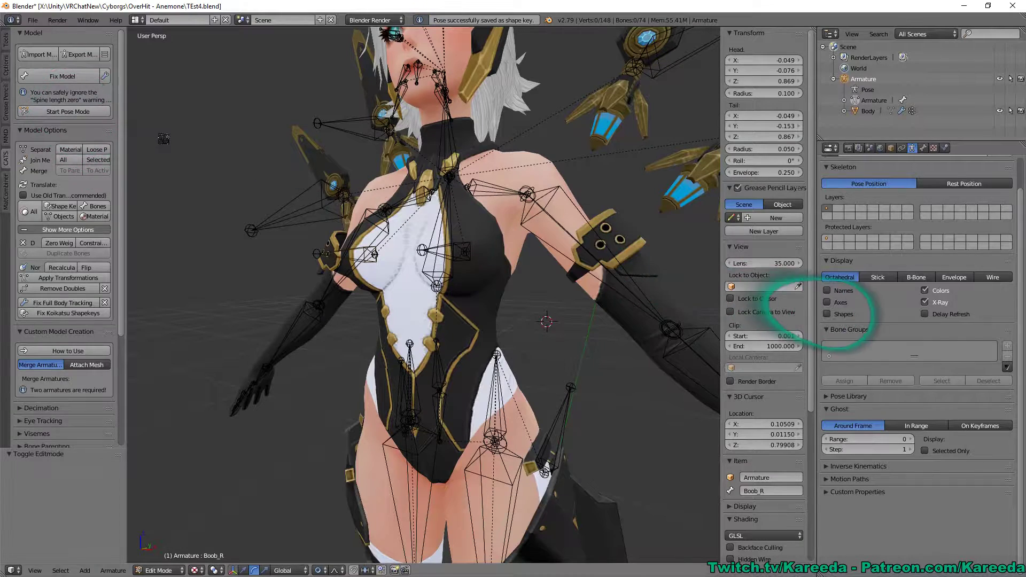
click(862, 112)
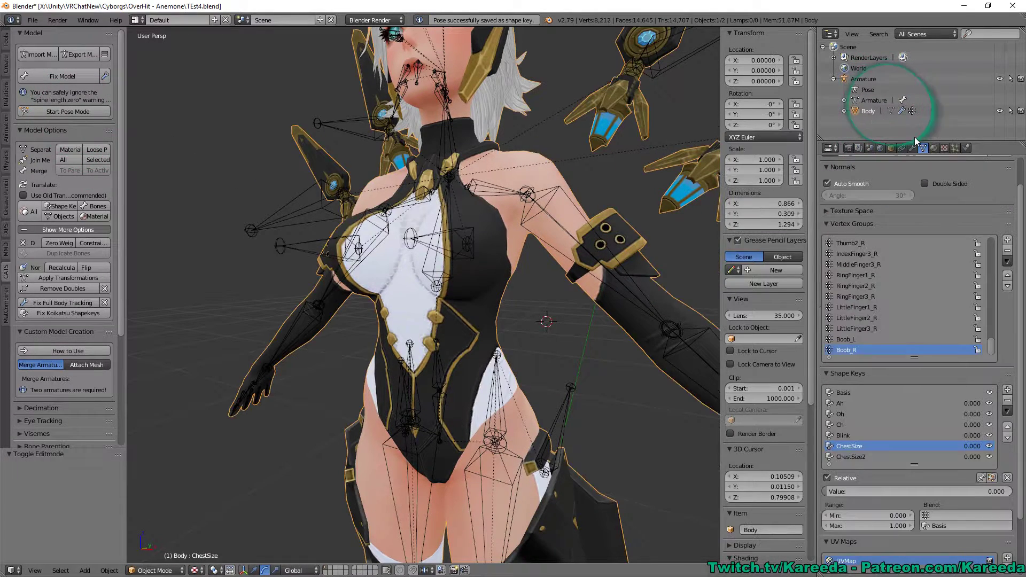
drag(912, 448, 896, 459)
click(857, 439)
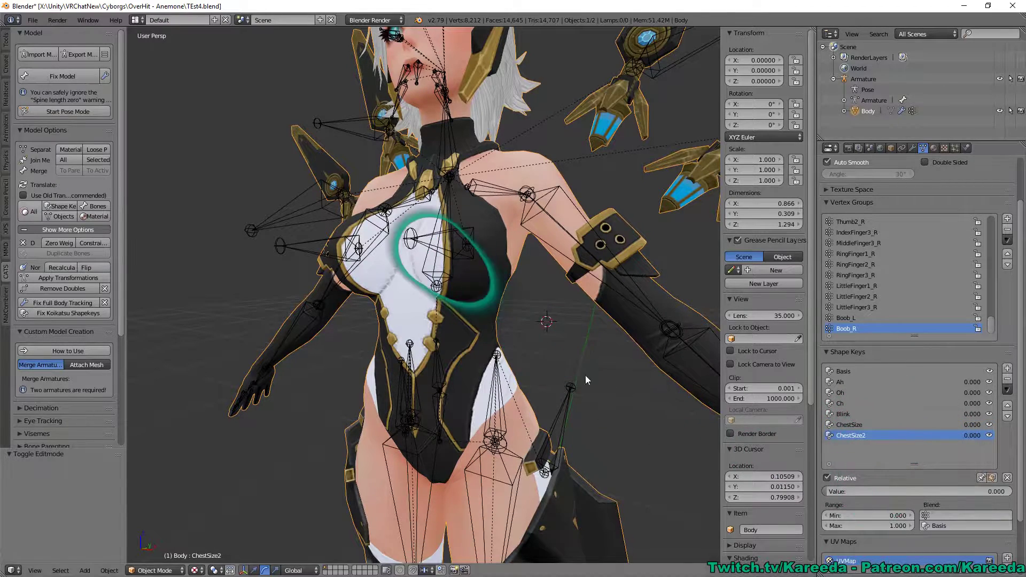
middle_drag(568, 328, 548, 333)
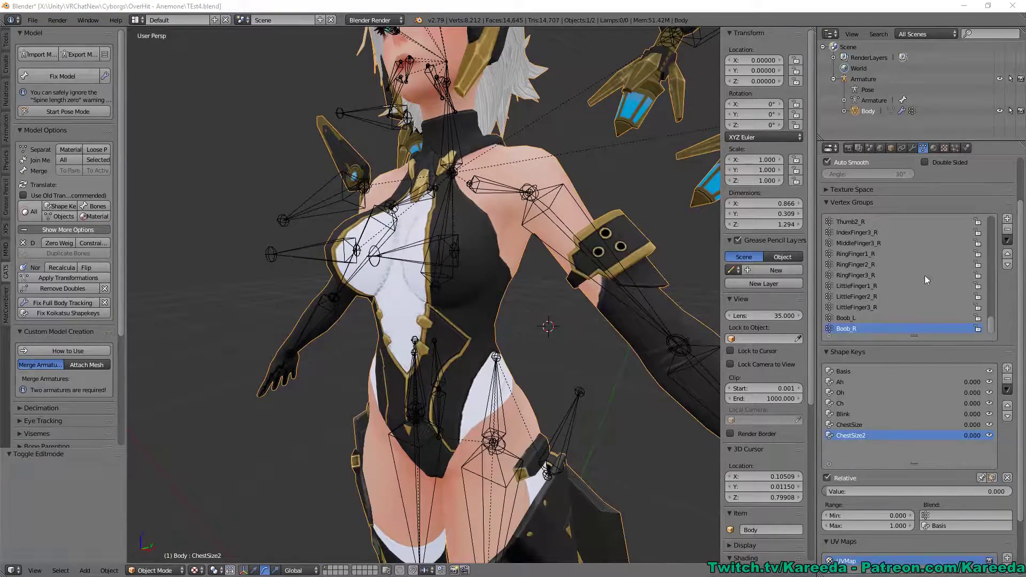
- Vary the ChestSize2 value and hide the Armature in the viewport
middle_drag(674, 289, 657, 294)
shift+middle_drag(658, 295, 658, 249)
drag(880, 492, 948, 102)
click(1000, 80)
- Preview ChestSize2 at different values, return it to 0, and examine the chest from the side
drag(924, 490, 956, 490)
drag(410, 178, 371, 193)
middle_drag(502, 320, 556, 381)
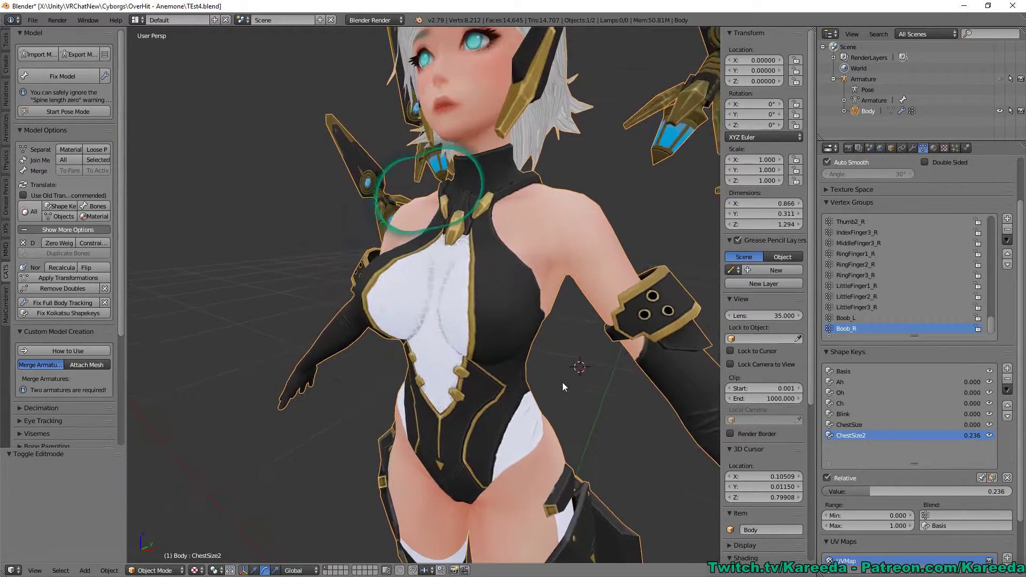
drag(901, 489, 722, 450)
middle_drag(574, 279, 543, 242)
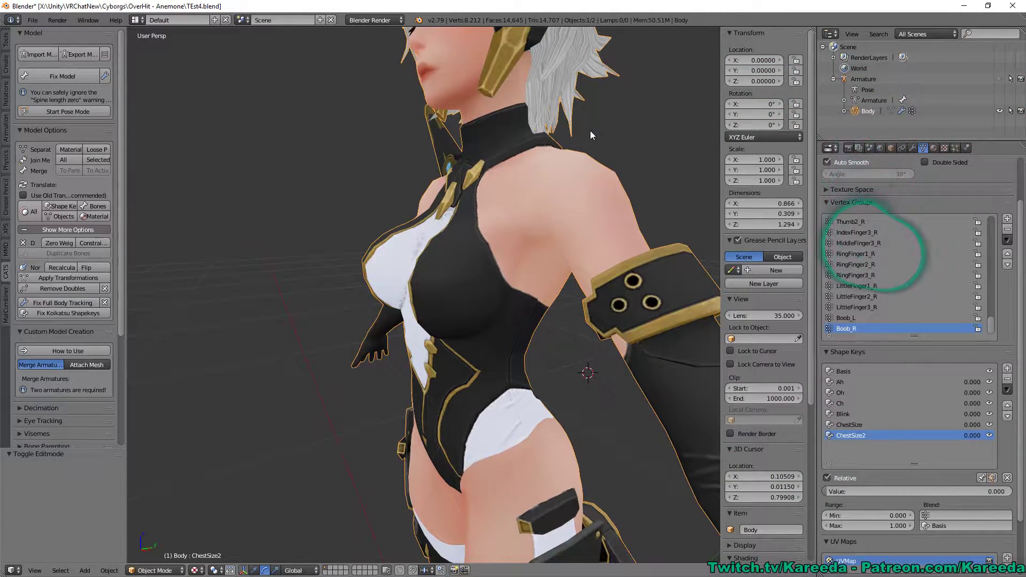
middle_drag(603, 133, 594, 134)
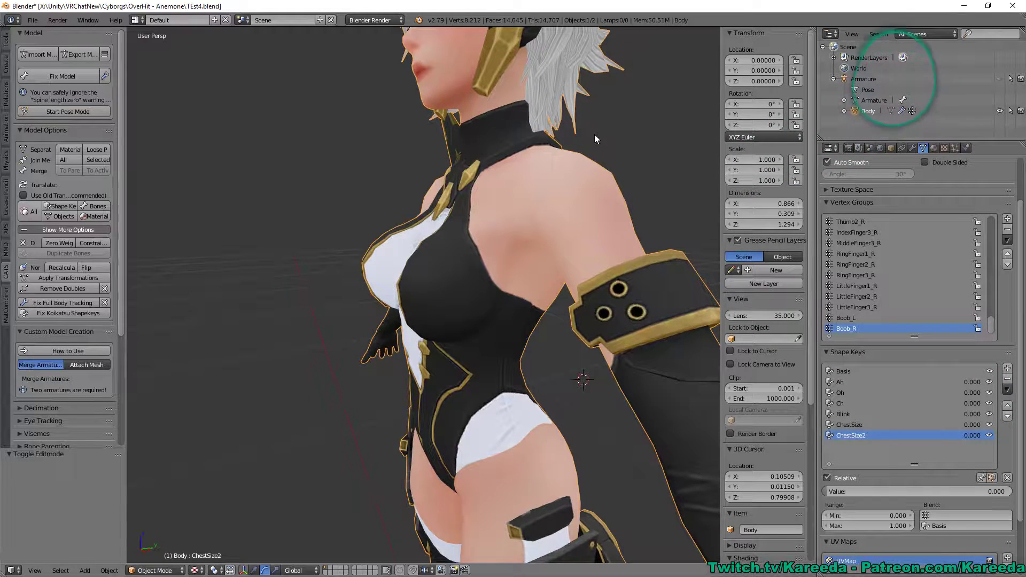
middle_drag(567, 157, 594, 180)
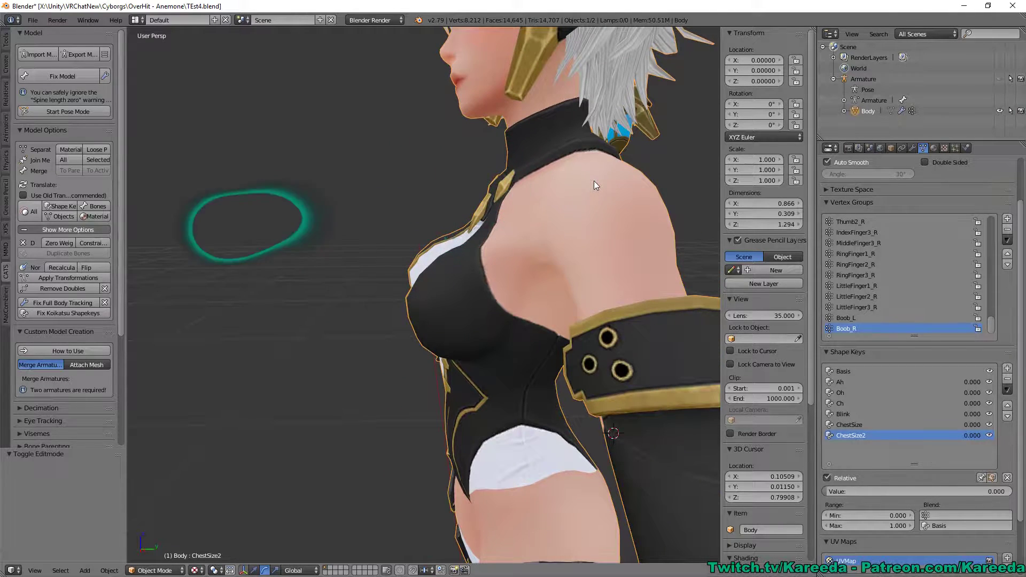
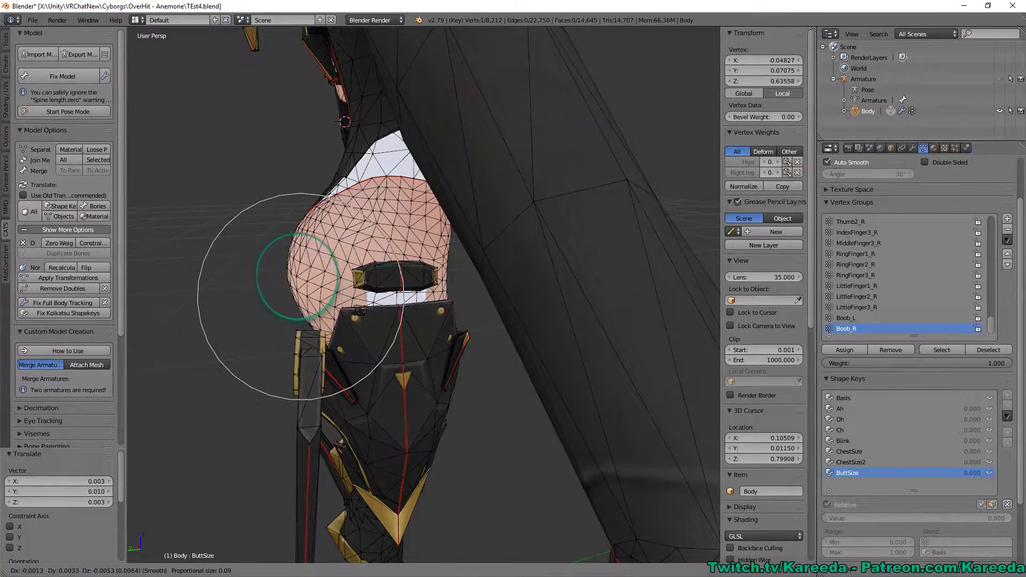
- Move the buttock vertex in ButtSize by about Y 0.003 and Z -0.005 with proportional size 0.09, deselect everything, and return to Object Mode
click(359, 314)
middle_drag(321, 310, 518, 288)
key(a)
key(Tab)
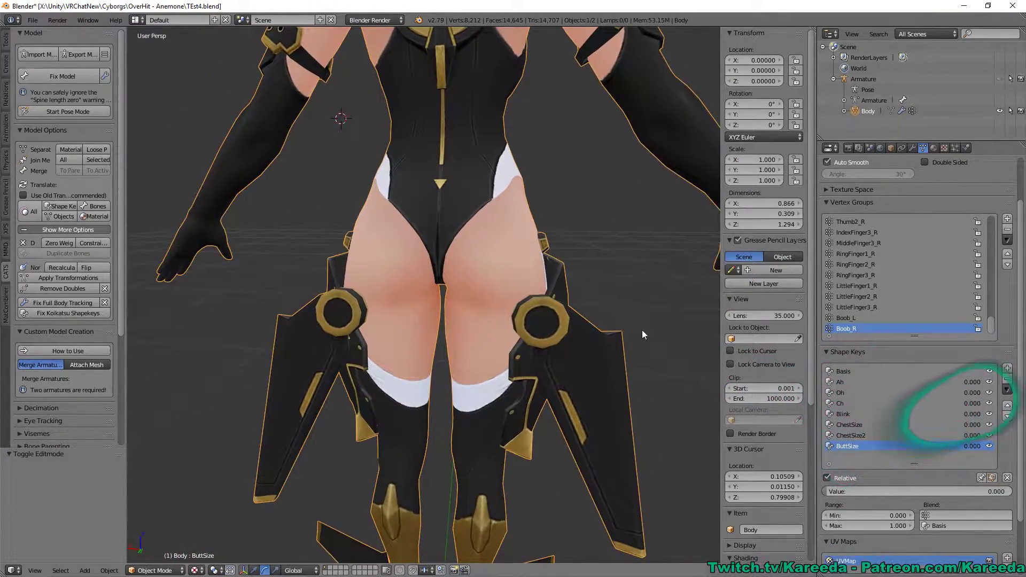
- Set the ButtSize shape key's value to 1.000 and examine the hips from the front
middle_drag(556, 235, 524, 230)
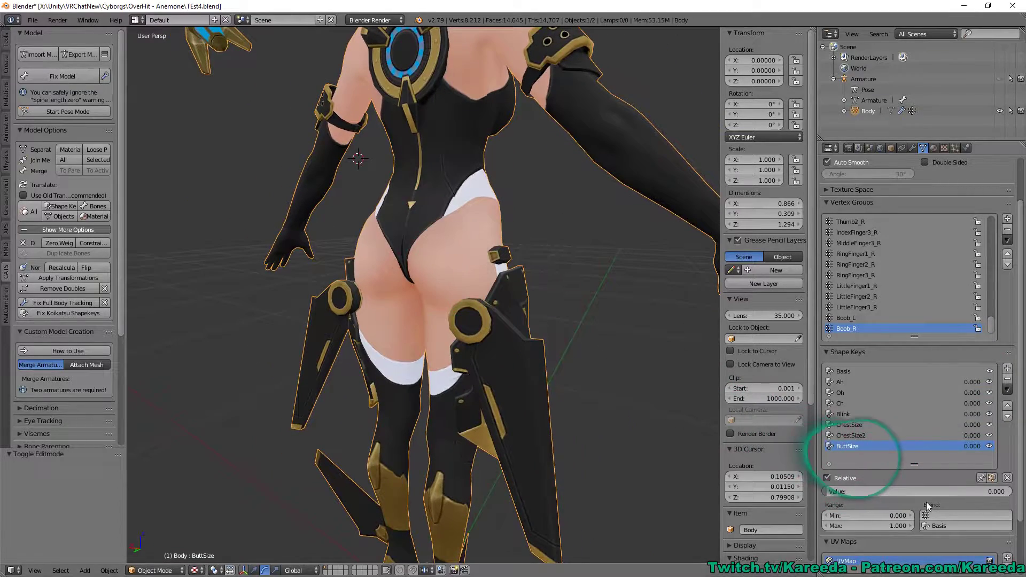
drag(912, 491, 1010, 491)
middle_drag(404, 299, 189, 281)
scroll(412, 329, up, 5)
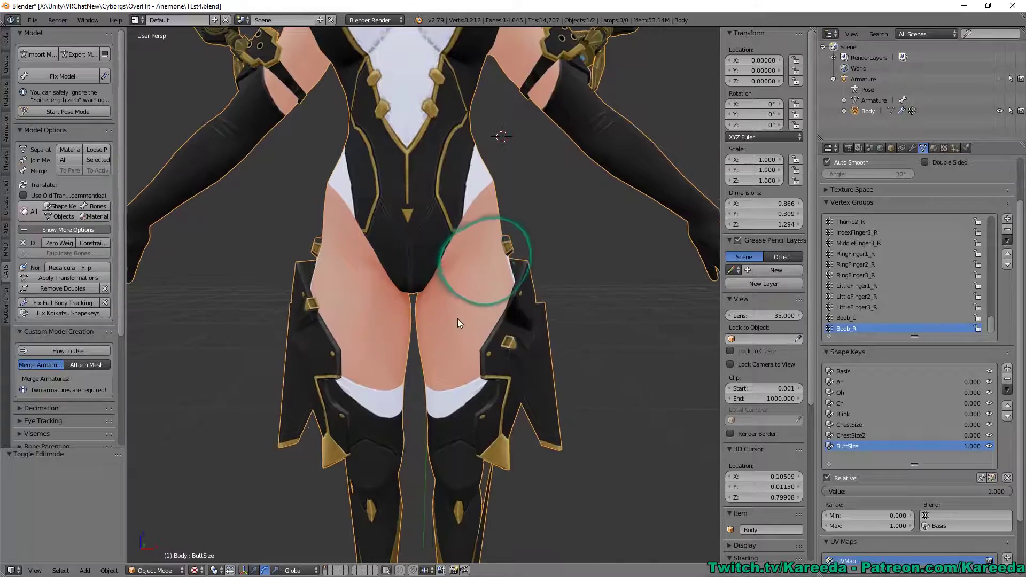
key(Tab)
right_click(529, 274)
scroll(556, 279, up, 2)
middle_drag(583, 283, 533, 292)
scroll(534, 292, down, 2)
right_click(539, 319)
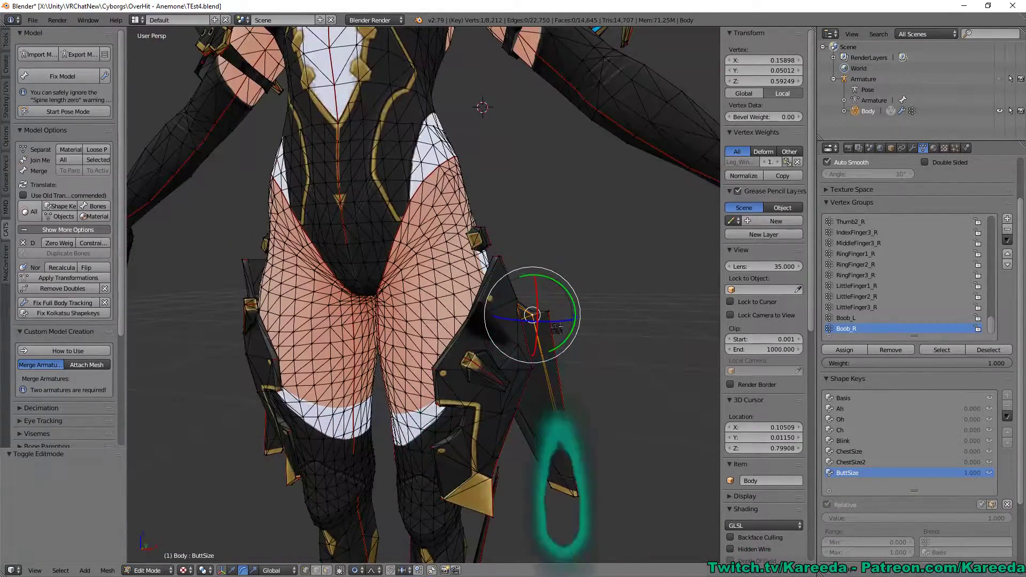
key(Tab)
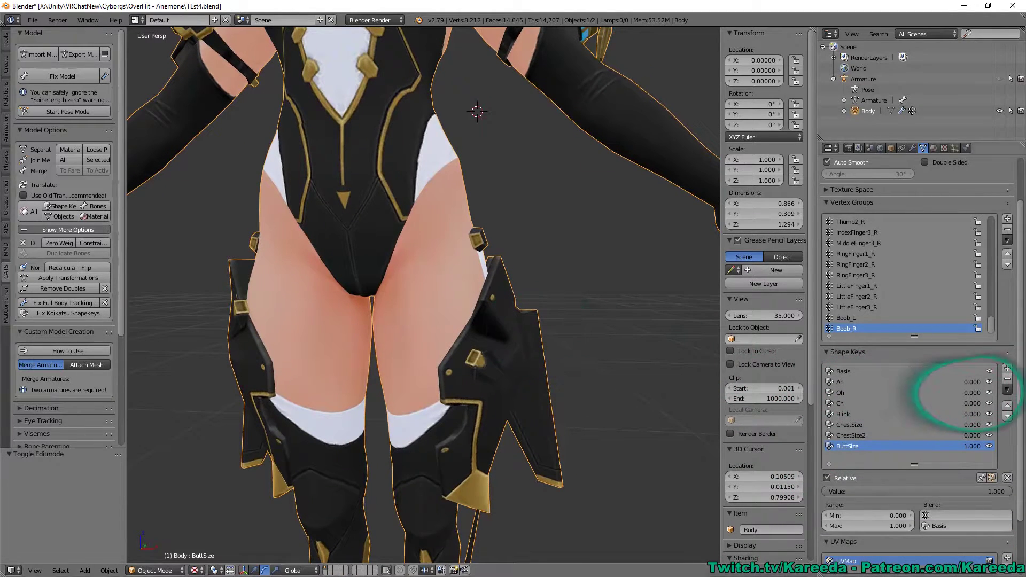
- Add a new shape key named Thighs to the Body mesh and clear the existing vertex selection
click(1007, 369)
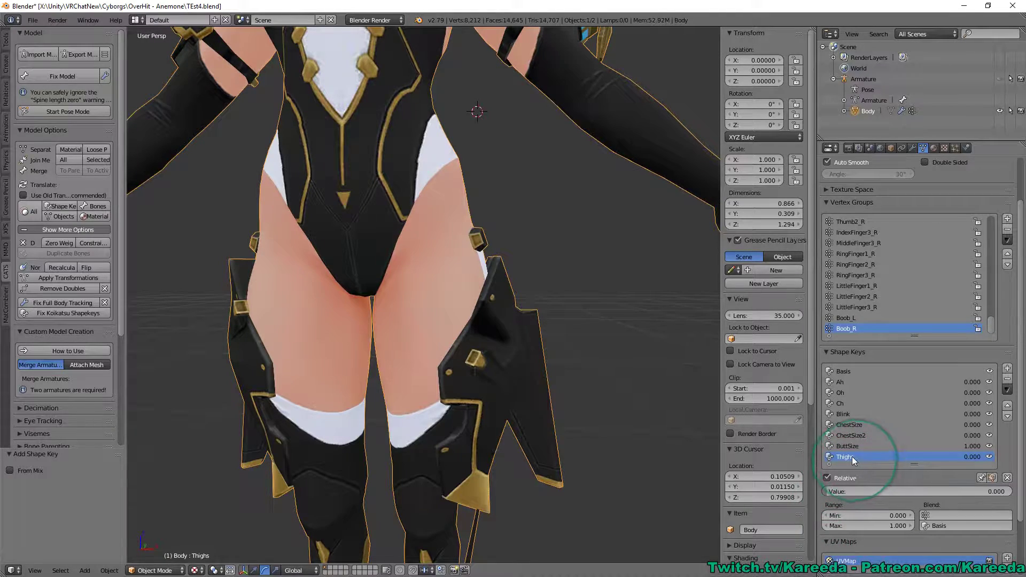
key(Tab)
shift+middle_drag(491, 366, 504, 343)
key(a)
key(c)
key(Tab)
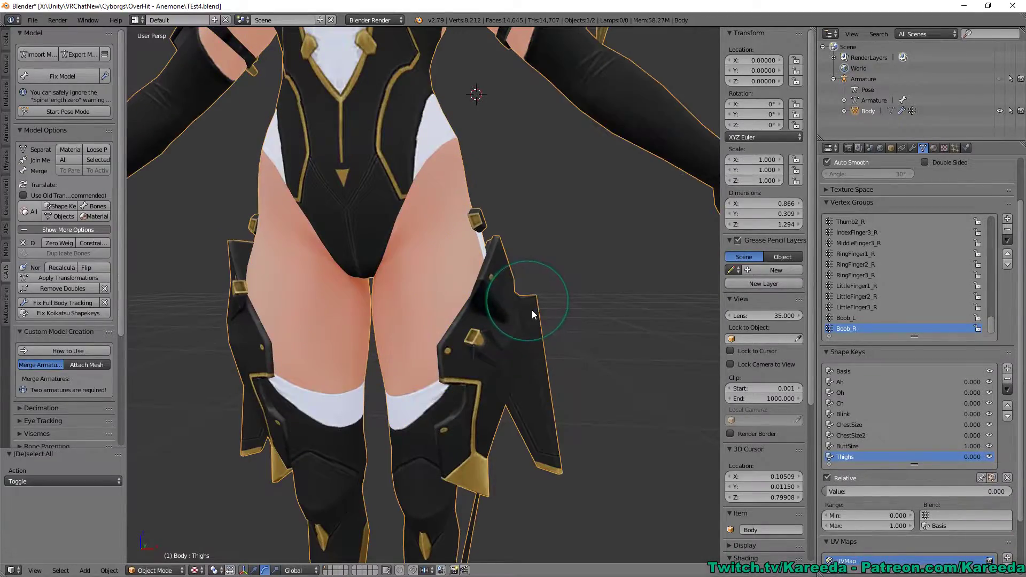
- In Edit Mode, select the vertices of the armor on the character's left thigh and extend the selection to all linked geometry
key(Tab)
key(a)
key(c)
click(592, 327)
right_click(593, 328)
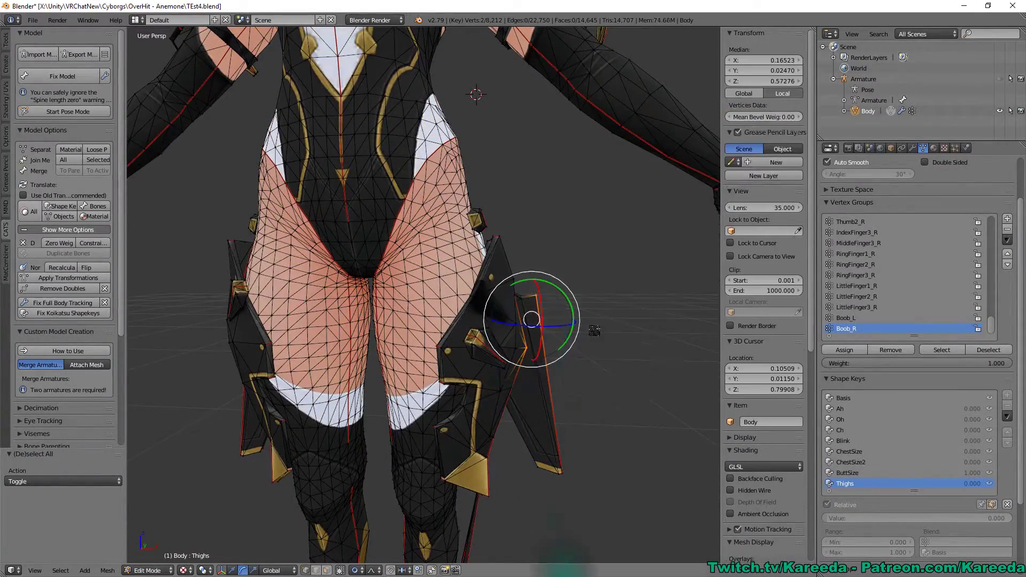
key(ctrl+l)
mouse_move(594, 331)
middle_down()
mouse_move(546, 374)
mouse_move(544, 361)
middle_up()
key(c)
right_click(268, 368)
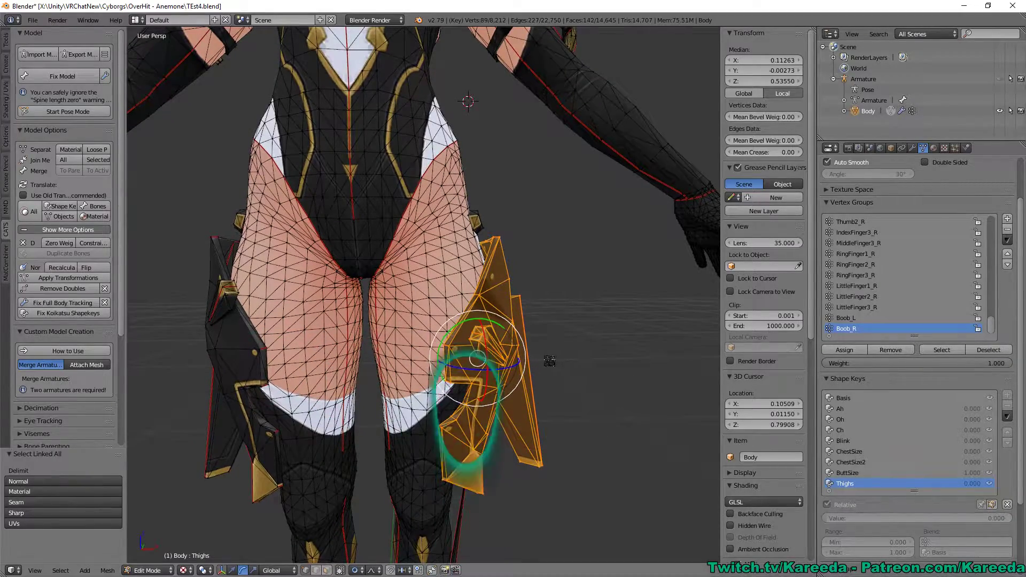
- Try moving the selected left thigh armor outward, and undo the move
key(g)
click(628, 336)
middle_drag(627, 336, 609, 336)
key(ctrl+z)
middle_drag(201, 337, 373, 308)
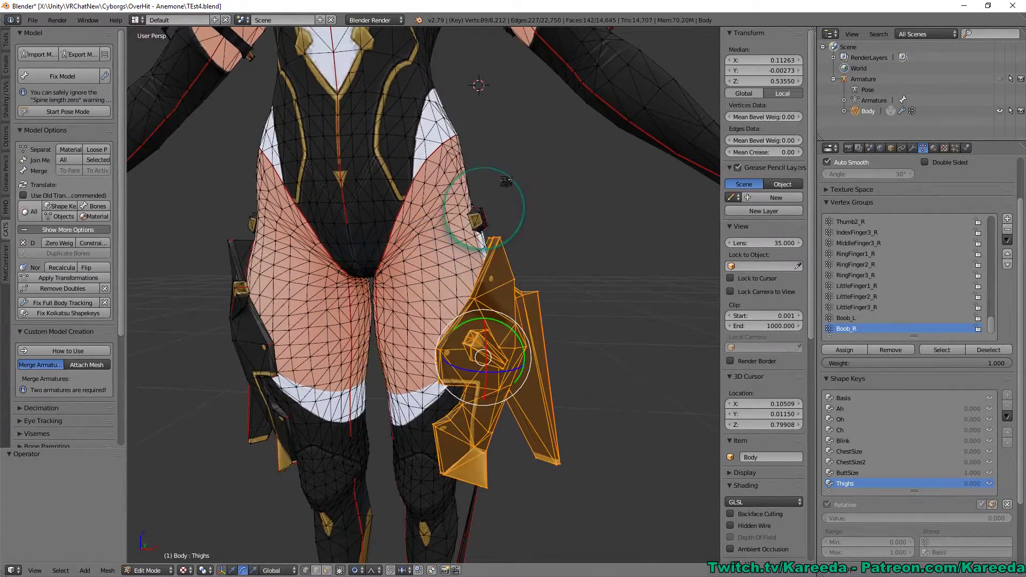
- Move the selected left thigh armor outward by about X 0.006 and Z 0.002 with proportional size 0.09
middle_drag(482, 210, 539, 204)
key(g)
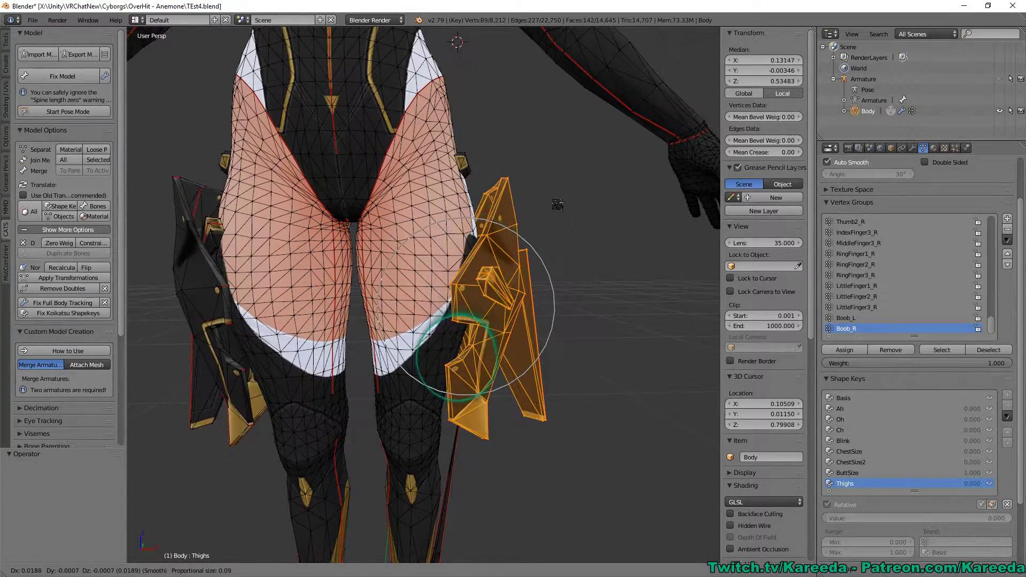
right_click(555, 202)
click(561, 200)
- Select the whole gold clasp on the character's right thigh armor, move it outward by about X -0.006, and deselect everything
scroll(562, 202, down, 4)
middle_drag(563, 244, 565, 265)
scroll(449, 331, up, 3)
middle_drag(273, 293, 294, 284)
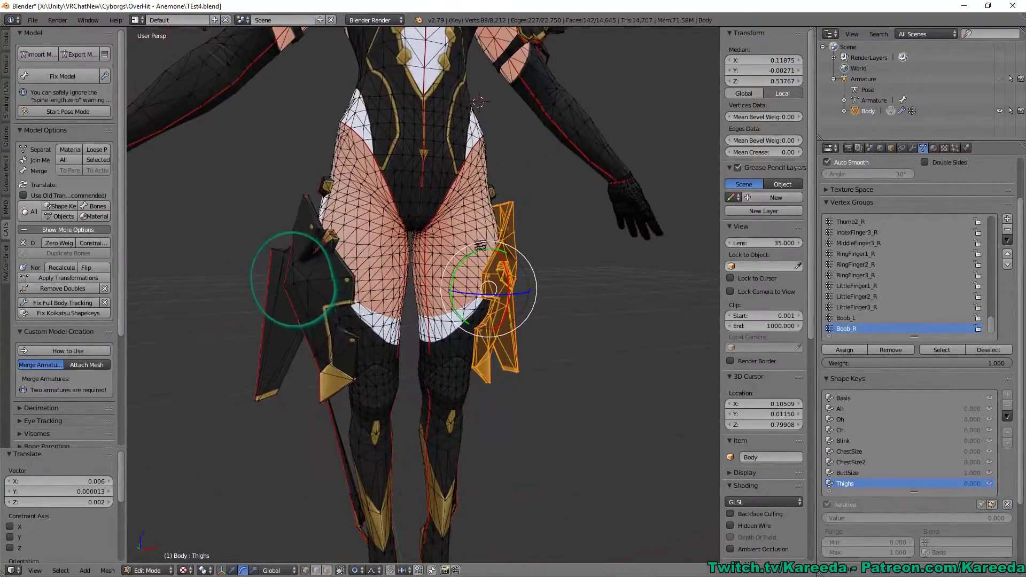
scroll(305, 267, up, 1)
right_click(313, 228)
key(ctrl+l)
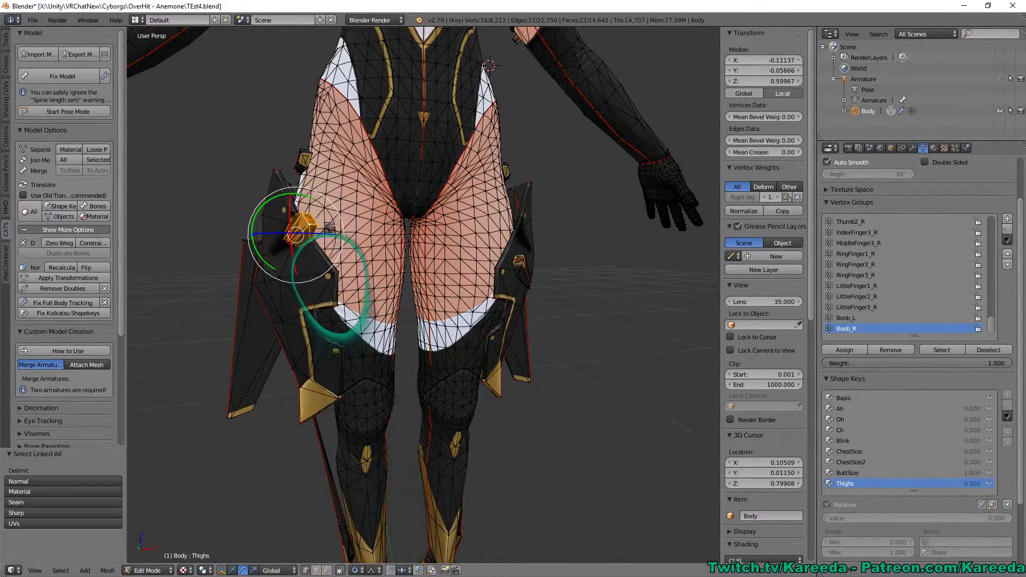
middle_drag(332, 231, 315, 225)
key(g)
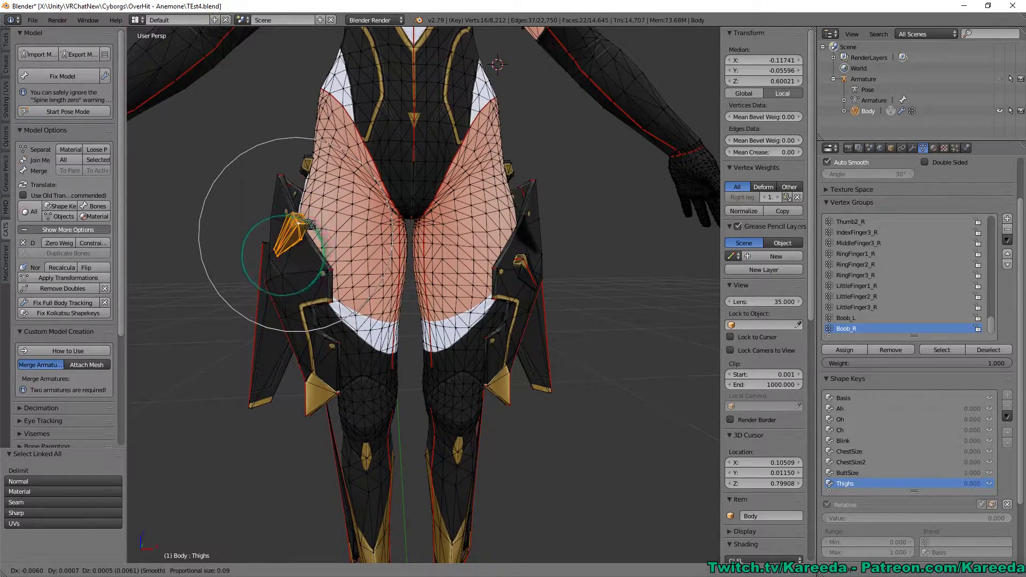
click(311, 225)
key(a)
- Move the vertex on the outer left thigh by about X 0.006 with proportional size 0.11, and scale around it by about 1.092
middle_drag(533, 218, 492, 230)
right_click(521, 209)
key(s)
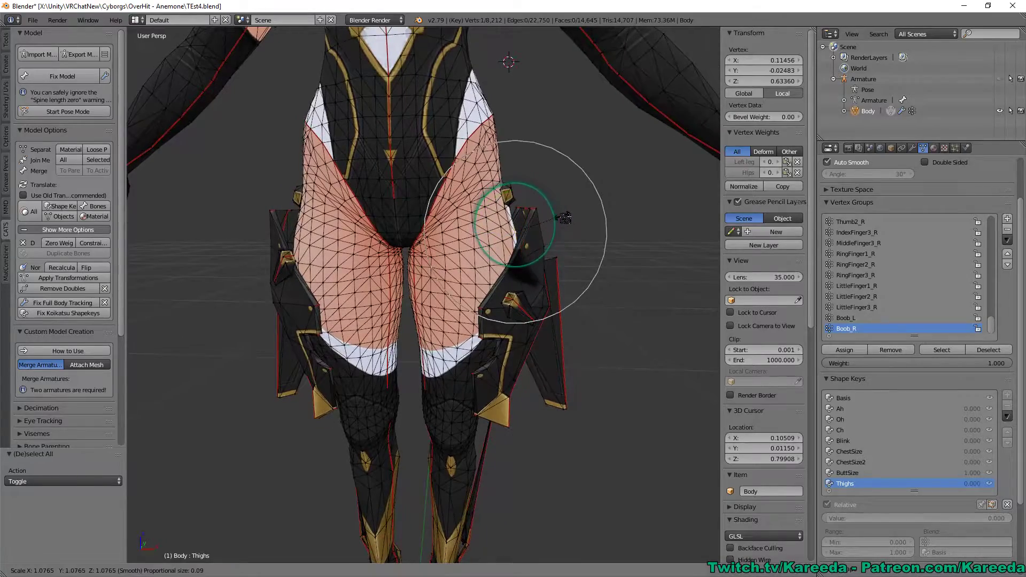
scroll(567, 217, down, 1)
right_click(568, 215)
key(g)
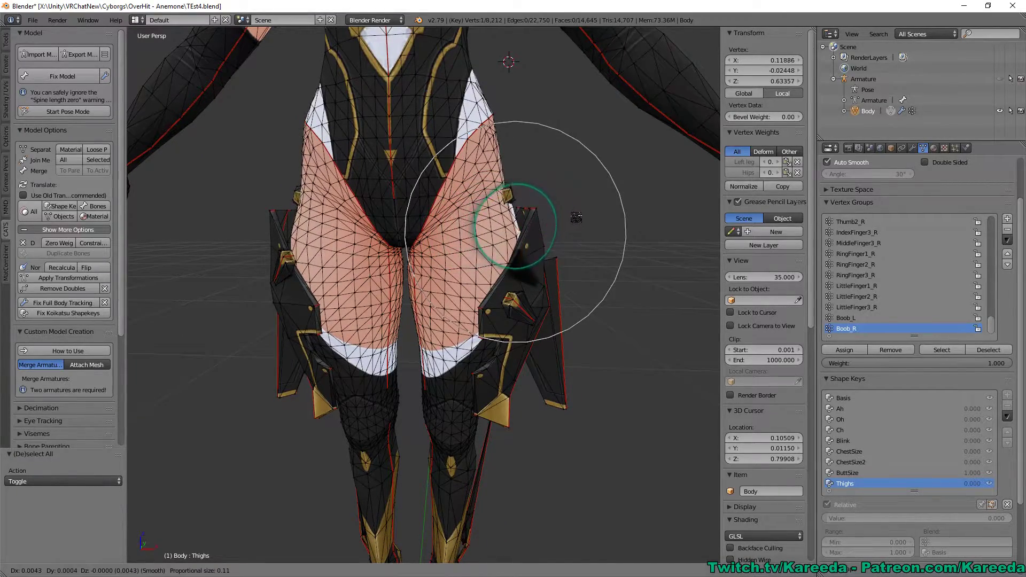
click(578, 218)
middle_drag(587, 209, 484, 220)
key(s)
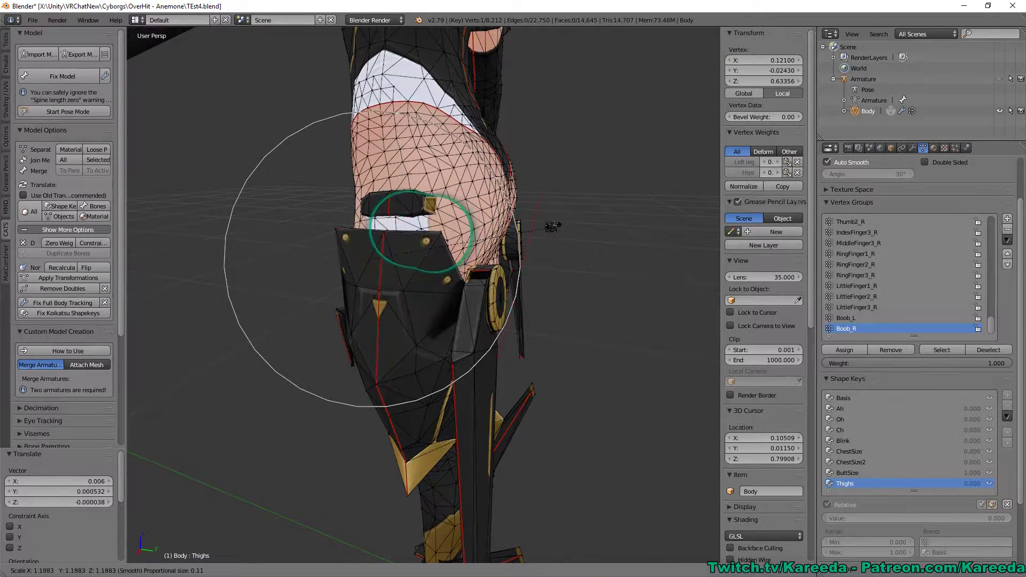
click(547, 227)
- Select the whole buckle beside the left hip, move it slightly outward with proportional size 0.11, deselect everything, and return to Object Mode
middle_drag(543, 226, 470, 232)
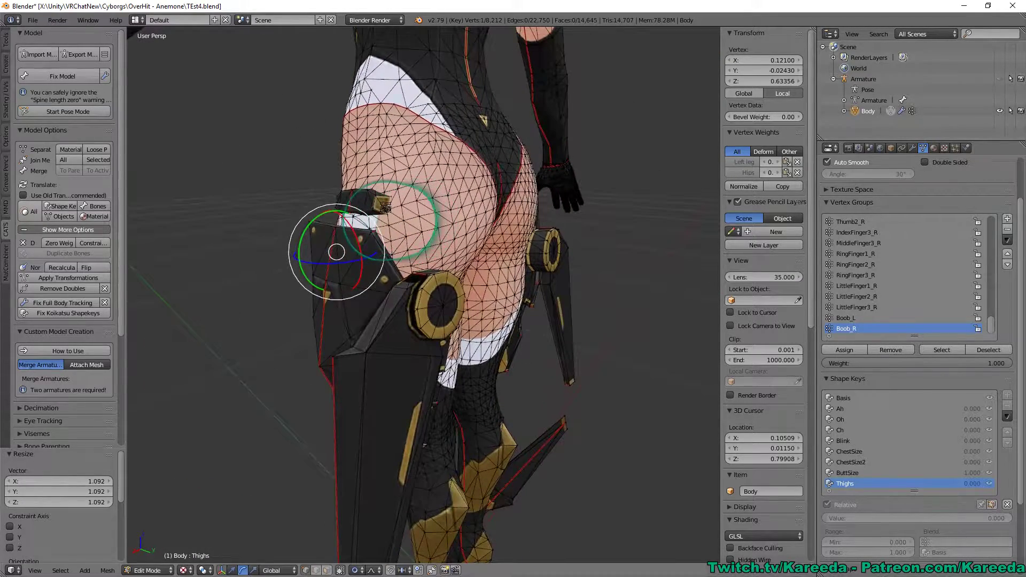
right_click(373, 209)
key(ctrl+l)
middle_drag(368, 208, 546, 187)
key(g)
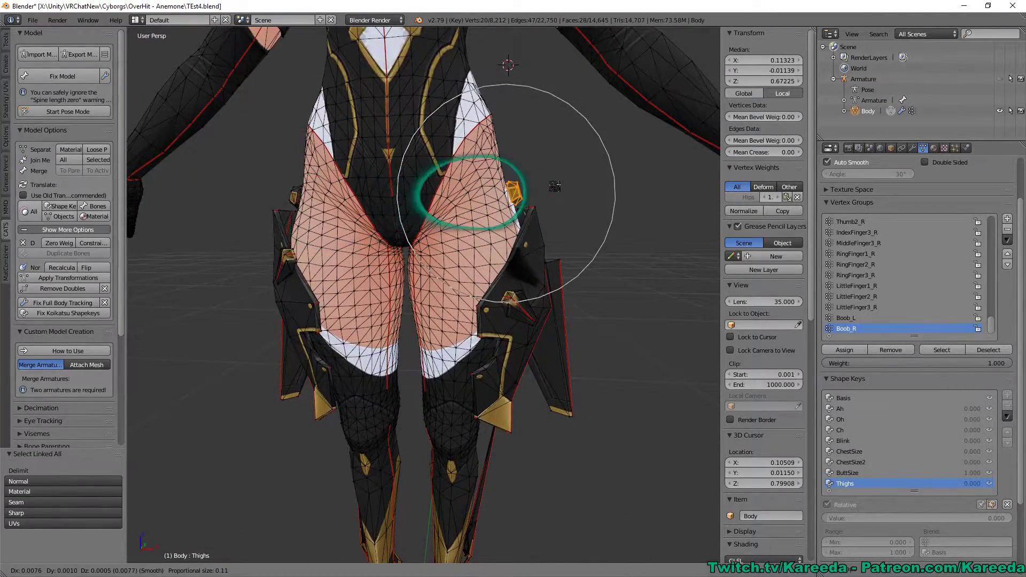
click(550, 186)
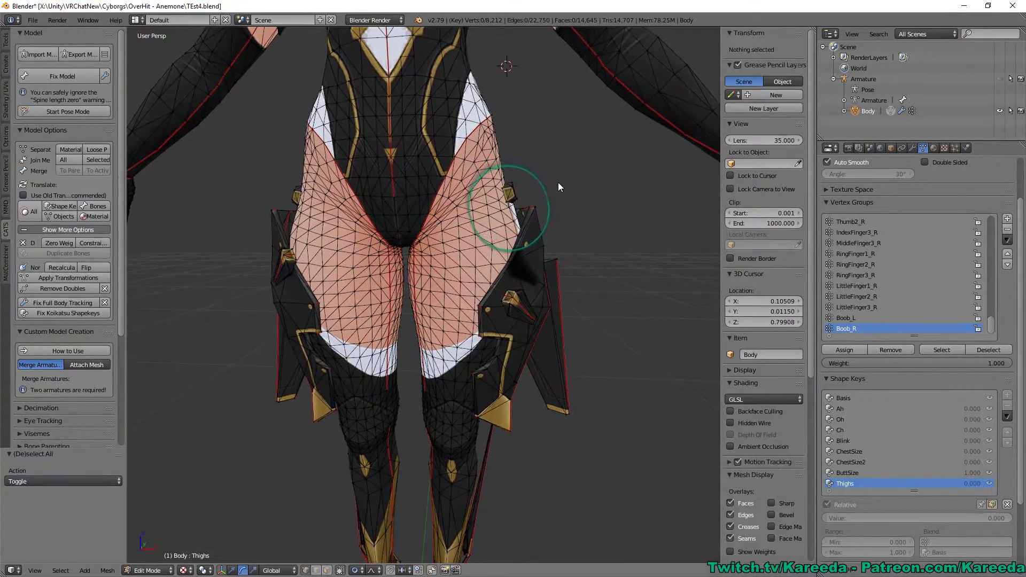
key(Tab)
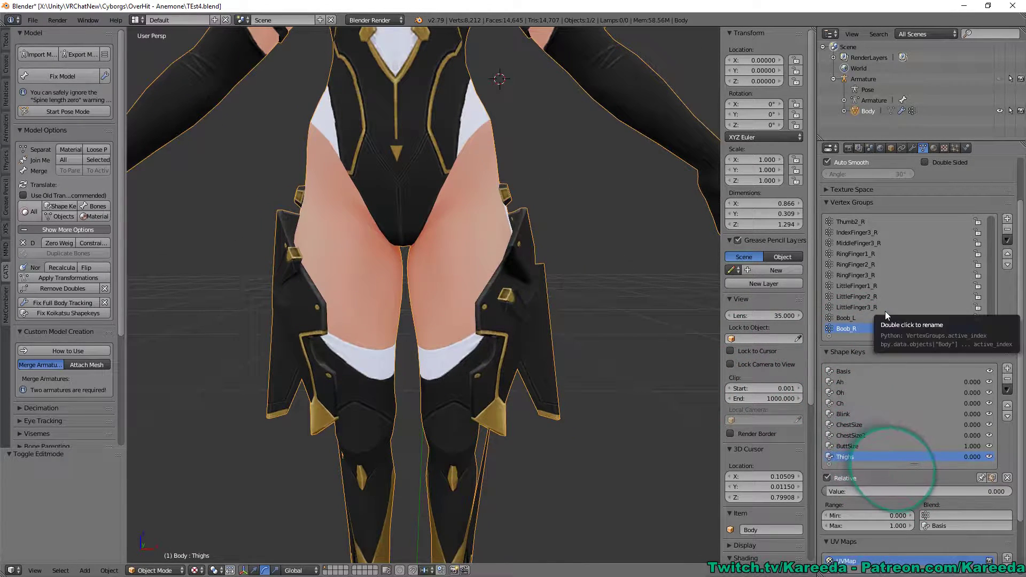
- Make ButtSize the active shape key and save the file, overwriting TEst4.blend
scroll(599, 290, down, 2)
scroll(599, 290, down, 3)
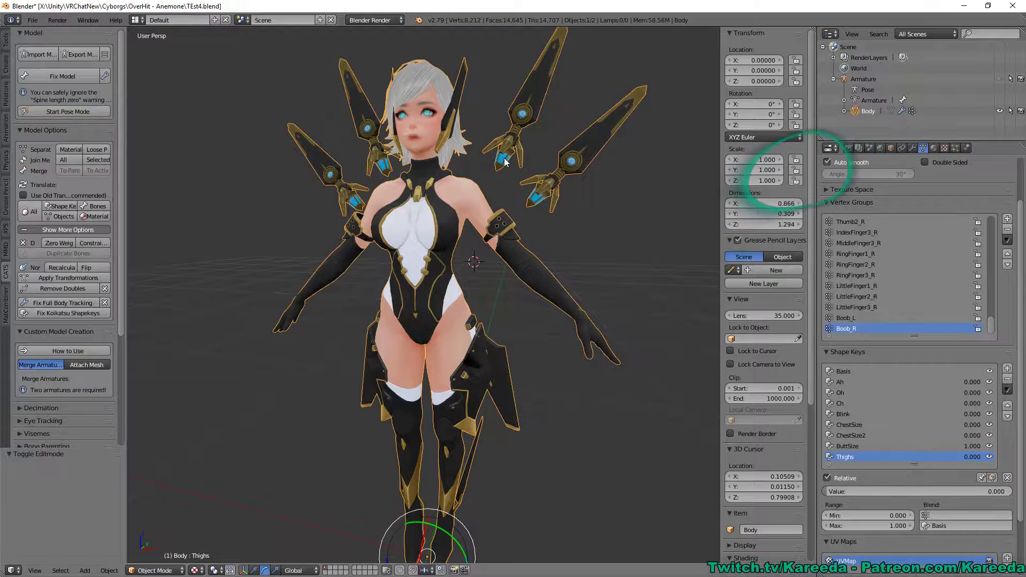
middle_drag(504, 156, 535, 165)
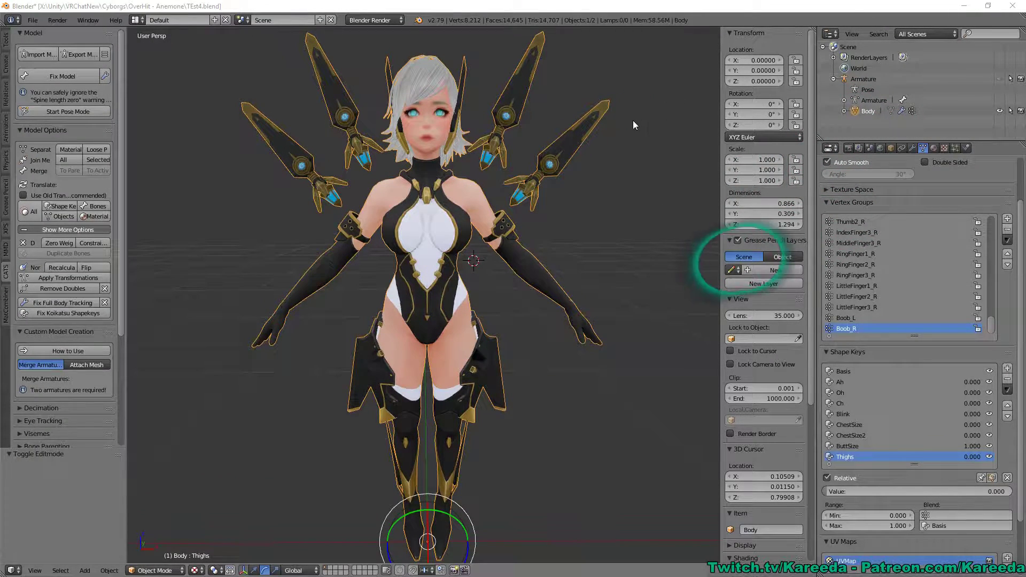
middle_drag(630, 120, 626, 98)
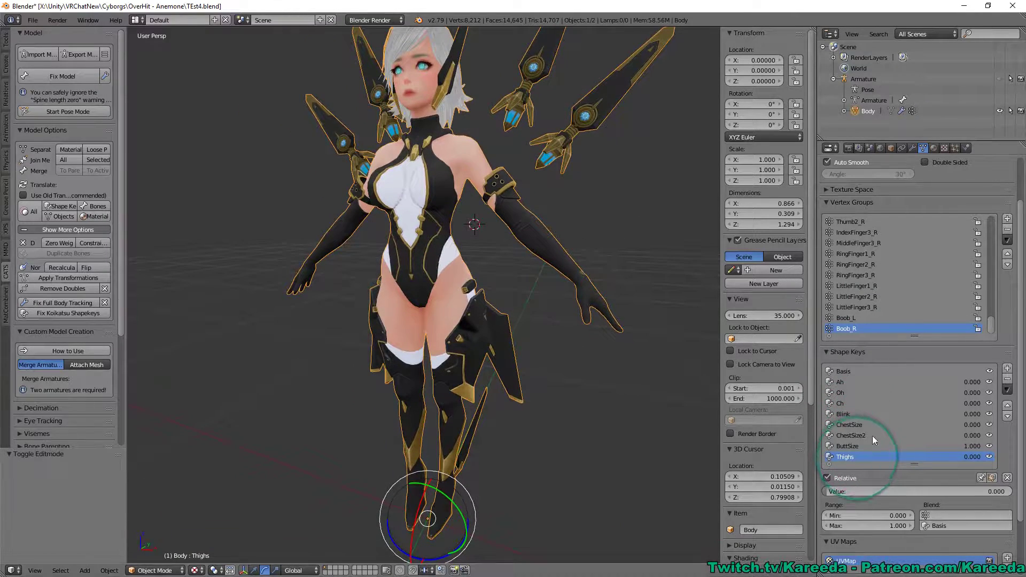
middle_drag(580, 221, 594, 222)
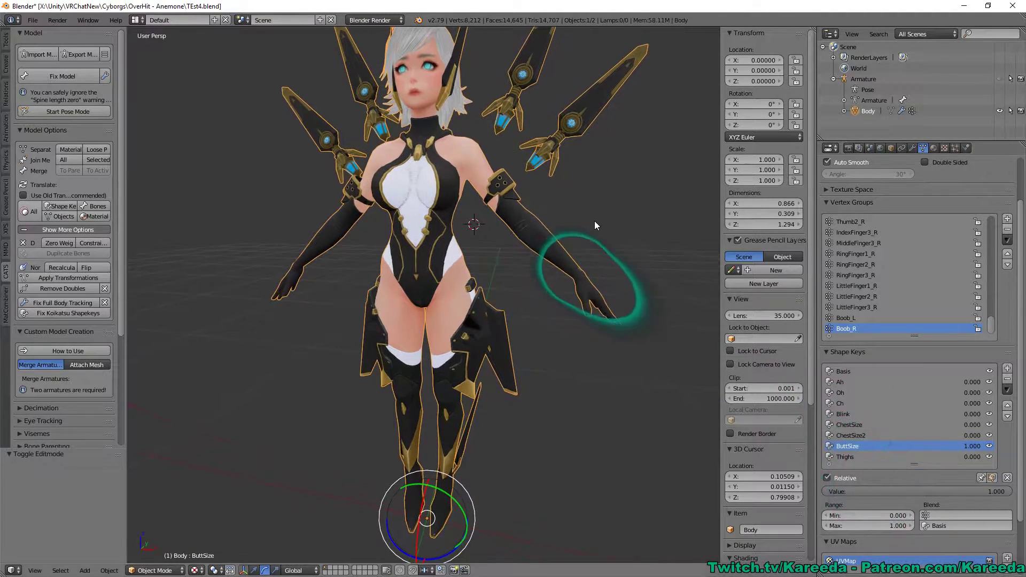
key(ctrl+s)
click(621, 176)
- Select the Basis shape key, enter Edit Mode, and examine the base mesh from the front
middle_drag(646, 242, 479, 246)
scroll(480, 247, up, 1)
scroll(592, 262, up, 2)
shift+middle_drag(554, 282, 591, 263)
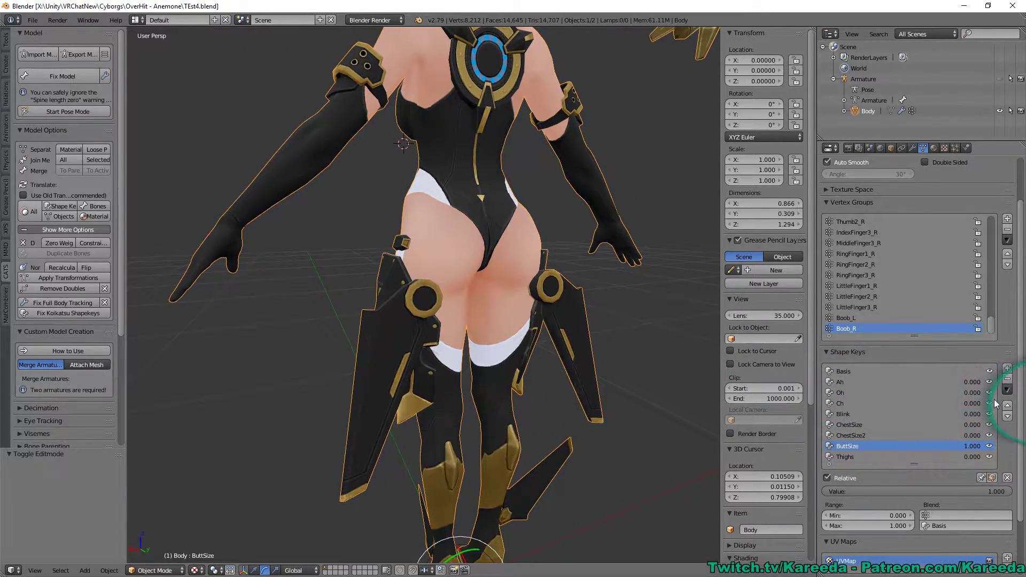
click(867, 370)
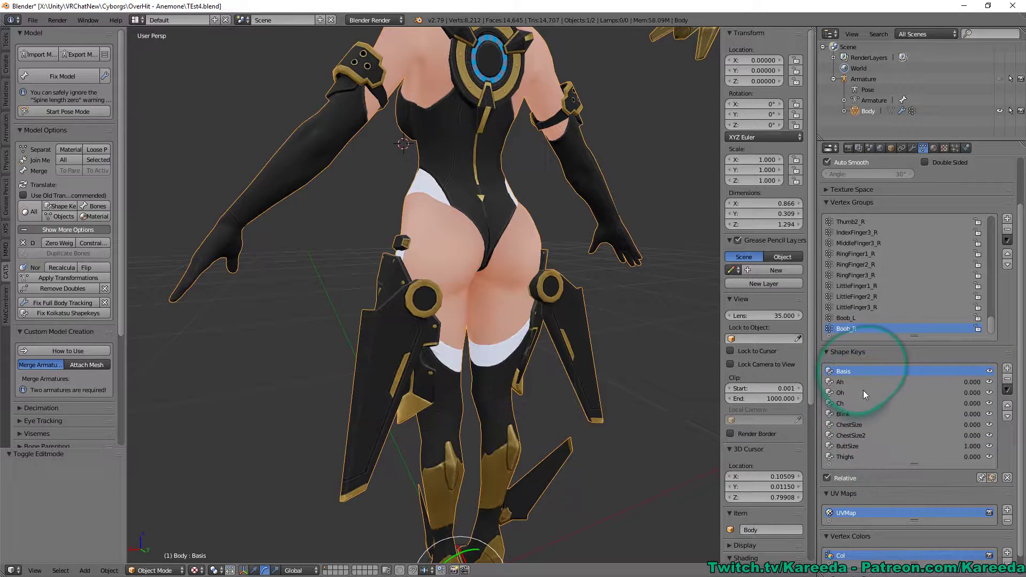
shift+middle_drag(676, 342, 625, 320)
scroll(668, 291, up, 1)
key(Tab)
key(Tab)
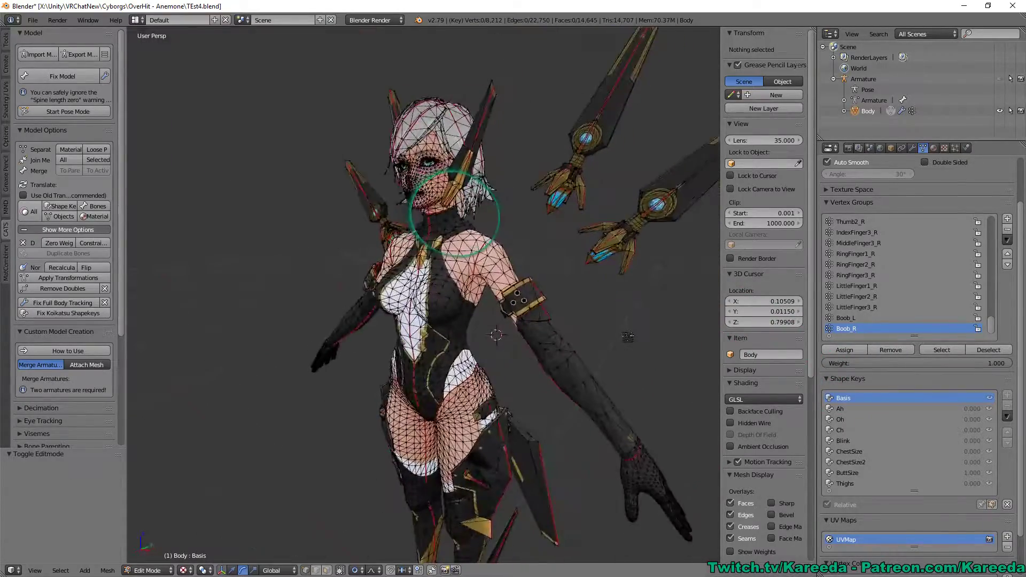
scroll(535, 283, up, 2)
middle_drag(508, 267, 540, 256)
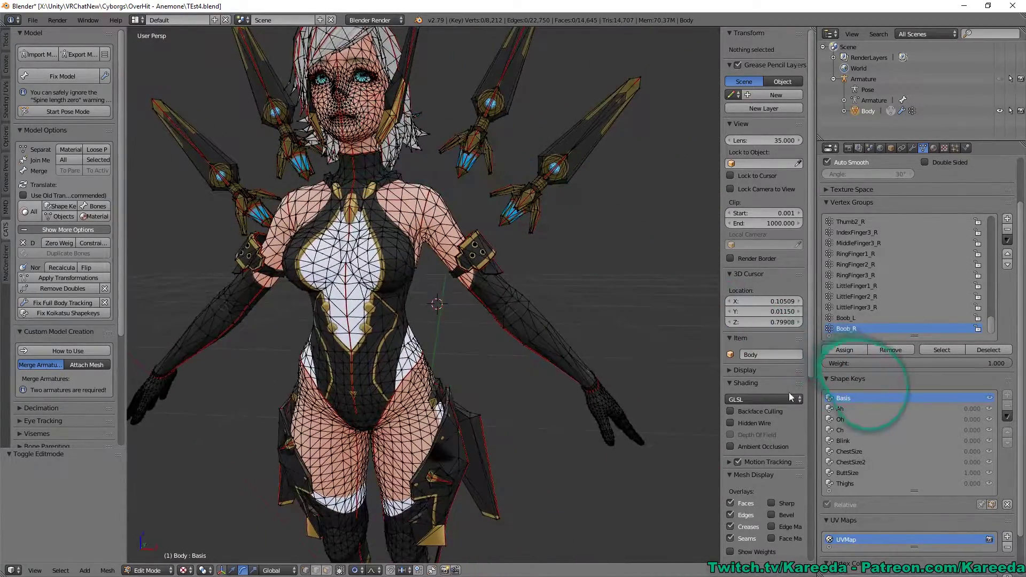
- Step through the shape keys in Edit Mode, including Ah, Blink and ChestSize2, to compare their shapes, and return to Object Mode
click(849, 409)
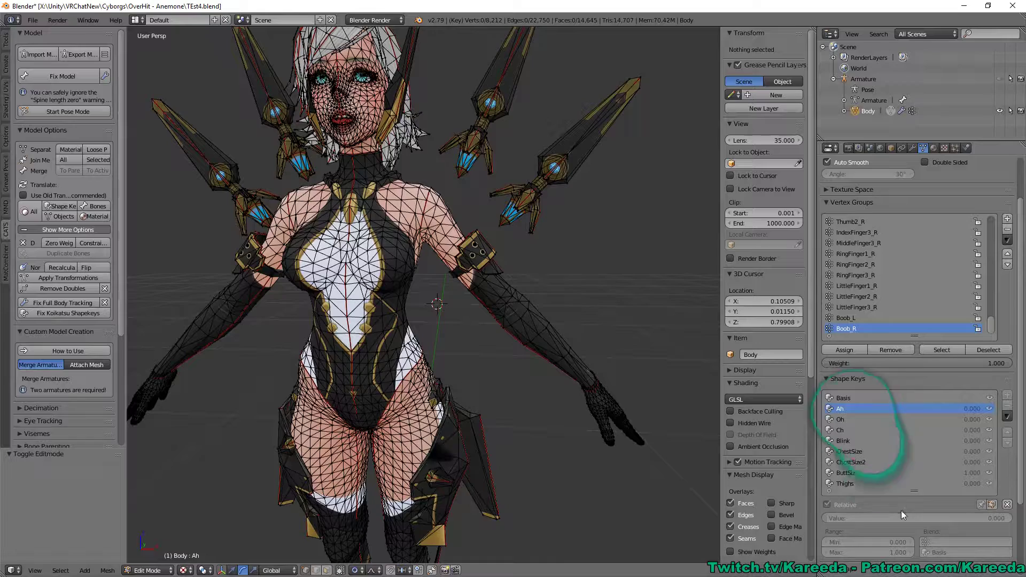
click(853, 441)
ctrl+scroll(842, 417, down, 4)
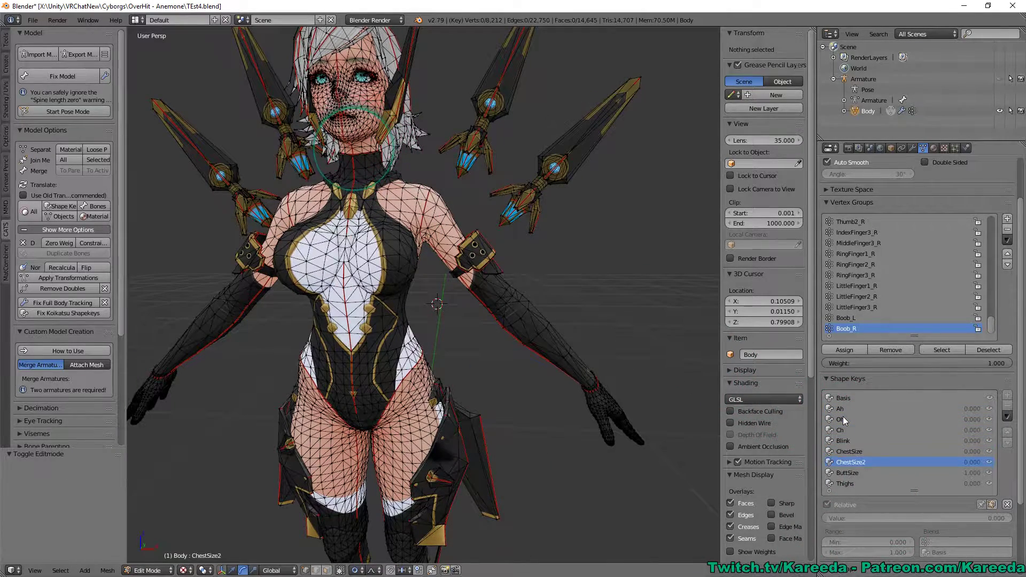
ctrl+scroll(842, 417, up, 3)
ctrl+scroll(842, 415, up, 5)
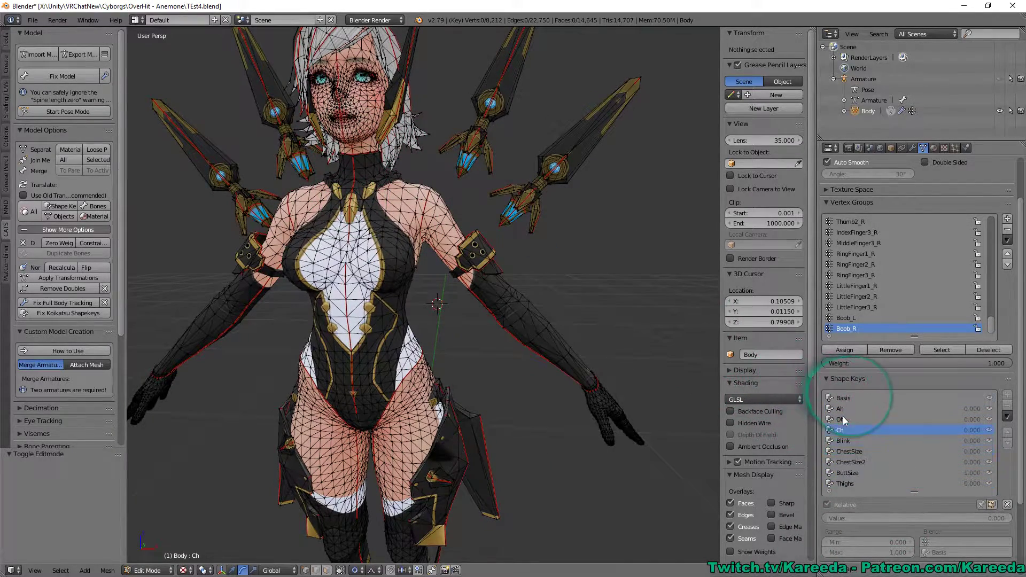
middle_drag(590, 337, 416, 320)
key(Tab)
- Select the ButtSize shape key, vary its value as a preview, and apply the key as the new Basis
click(849, 446)
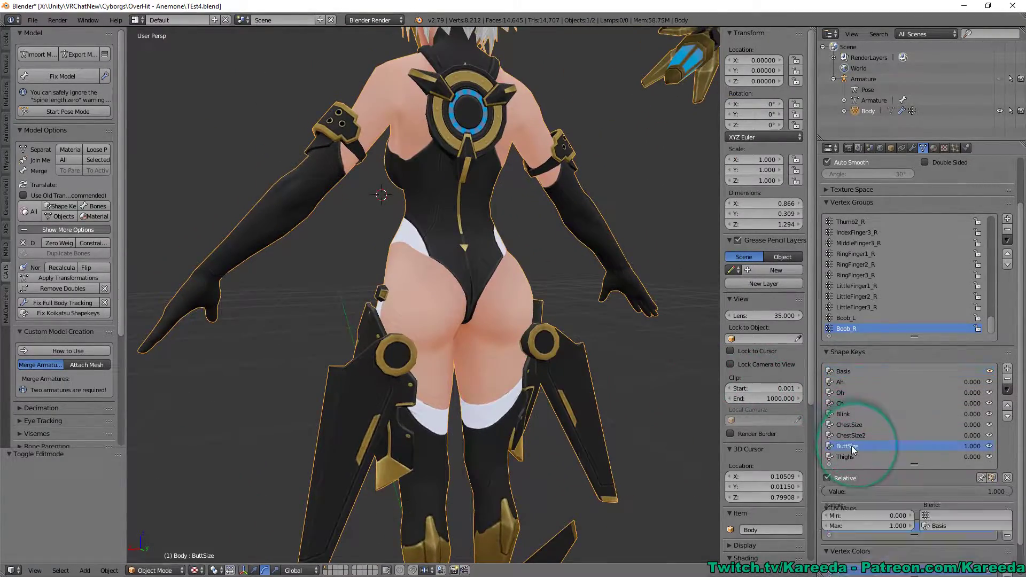
drag(908, 491, 868, 482)
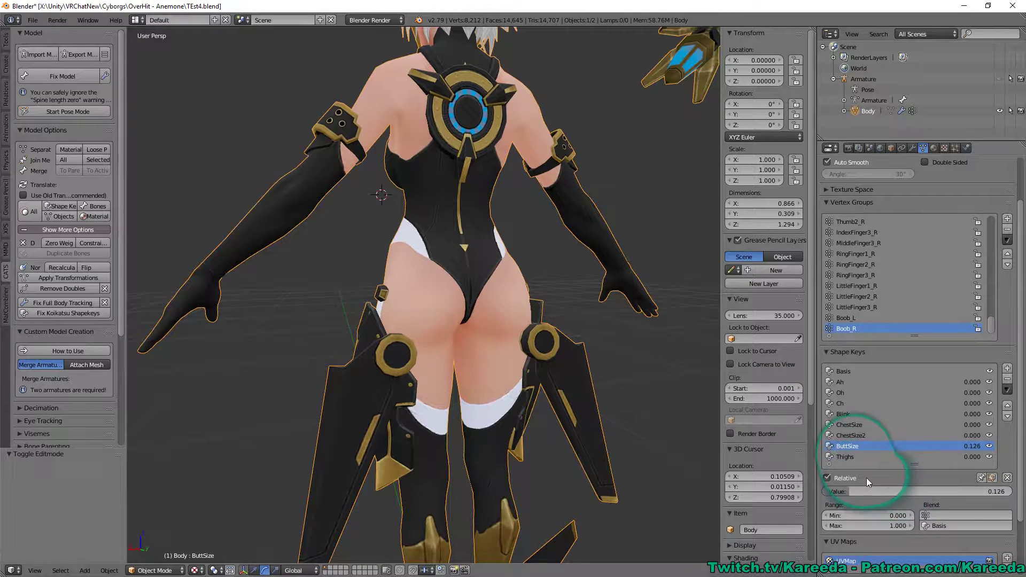
click(1007, 391)
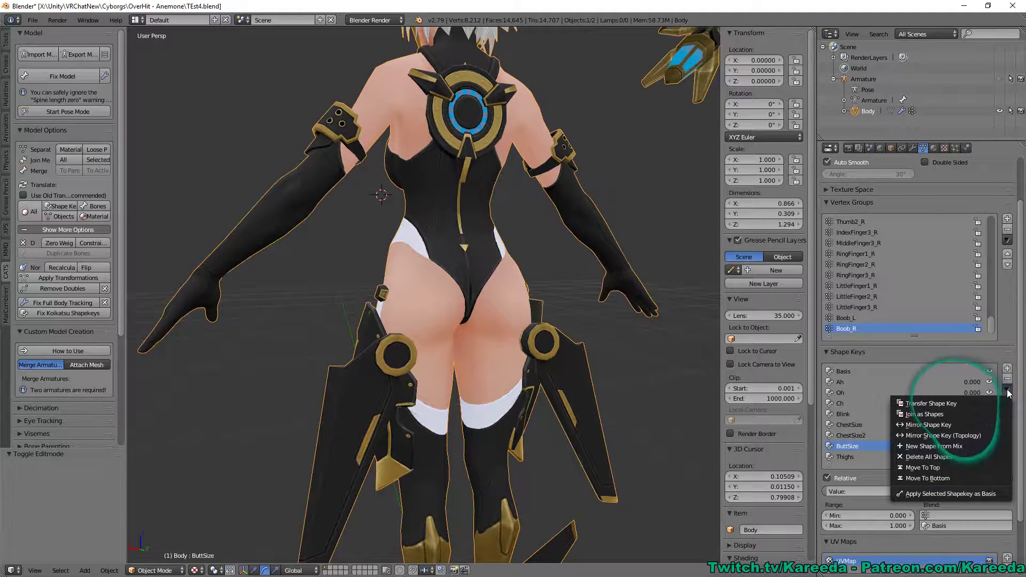
click(935, 494)
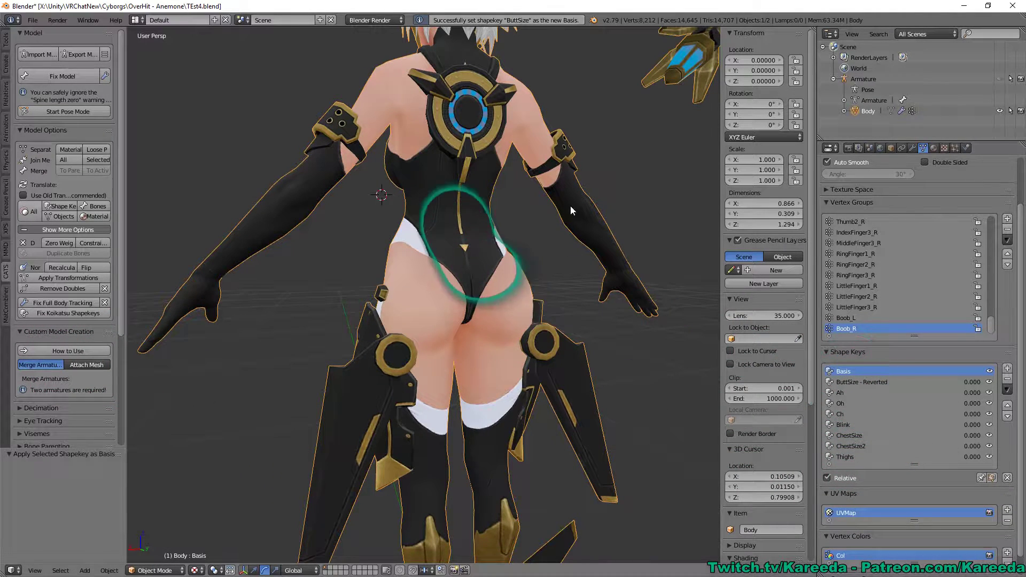
- Vary the ButtSize - Reverted shape key's value, set it to 1.000, and examine the hips from behind
click(861, 382)
drag(905, 491, 453, 270)
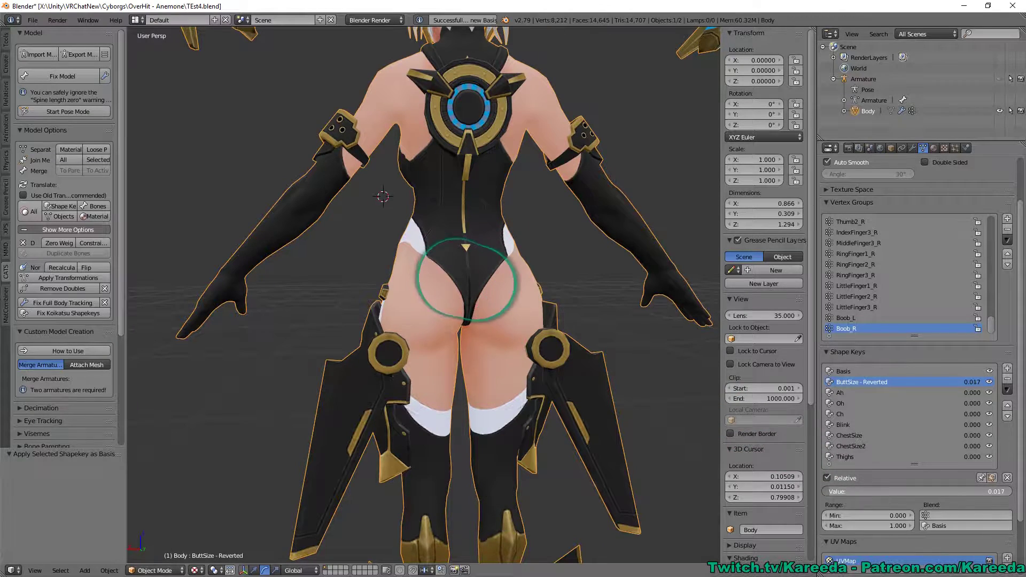
drag(828, 491, 1009, 491)
middle_drag(466, 313, 579, 354)
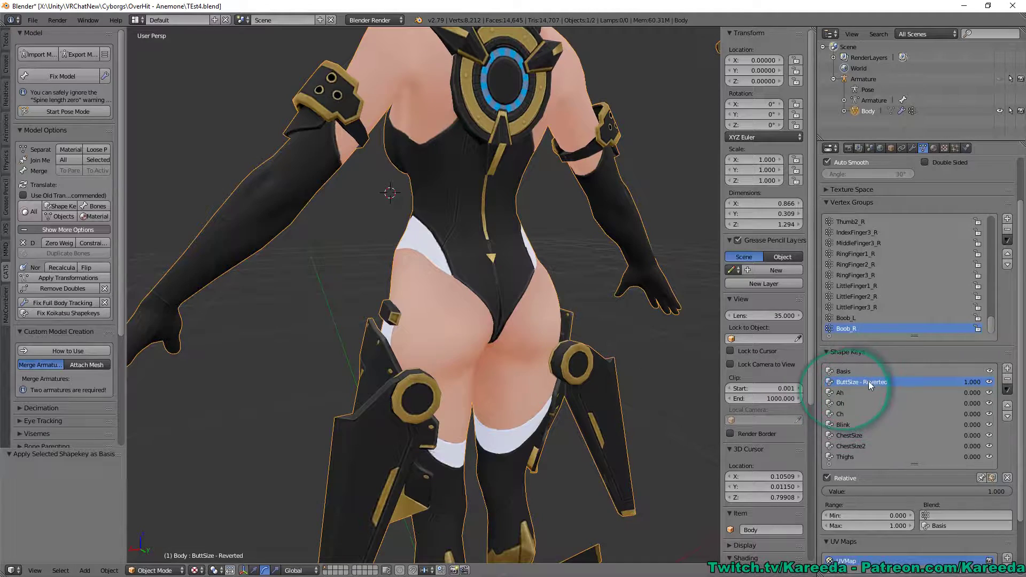
- Set the ButtSize - Reverted shape key's value to 0.000 and view the character's head and chest from the front
drag(910, 491, 826, 490)
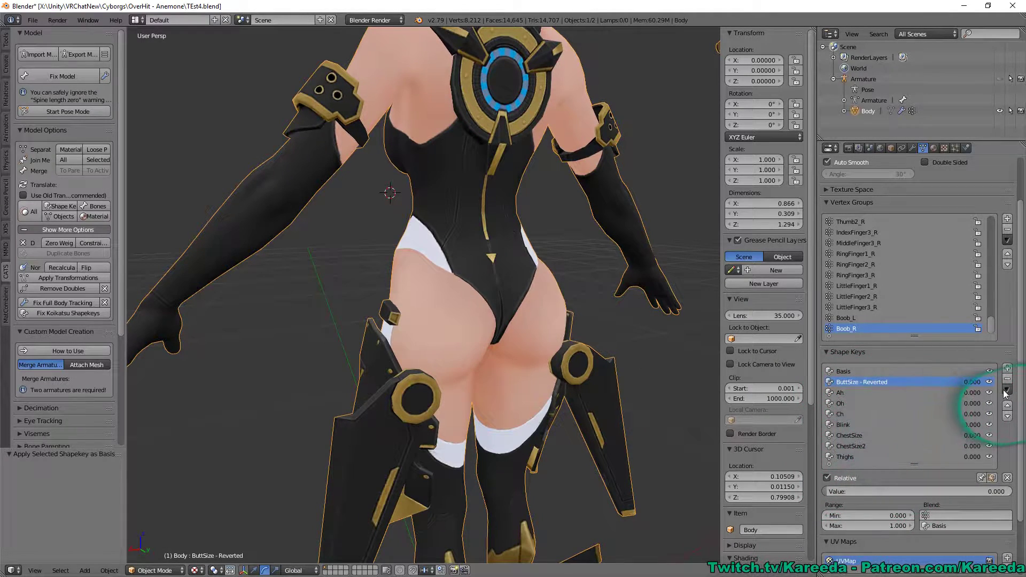
middle_drag(515, 206, 556, 184)
middle_drag(289, 222, 452, 207)
middle_drag(503, 260, 457, 181)
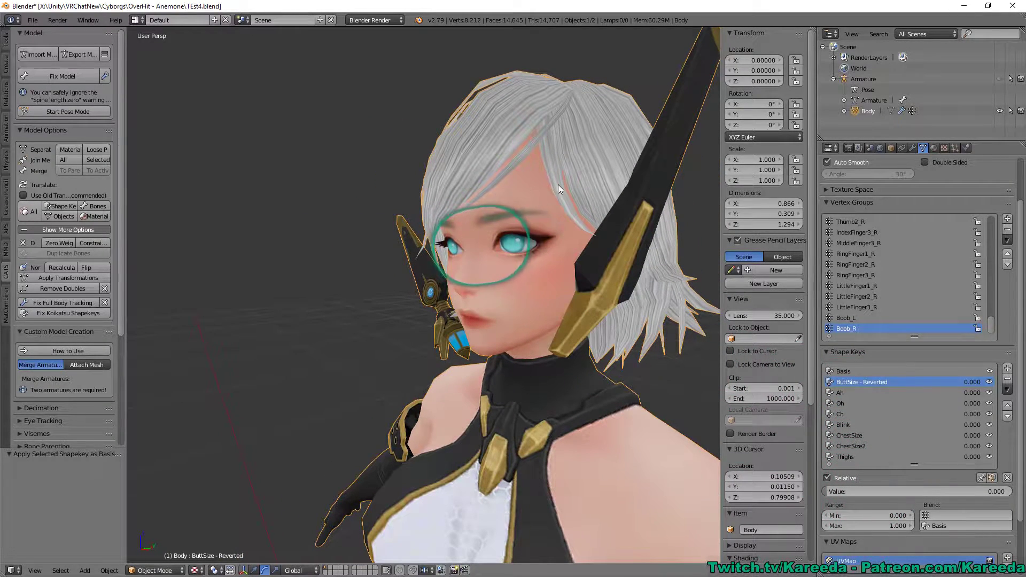
middle_drag(523, 233, 539, 249)
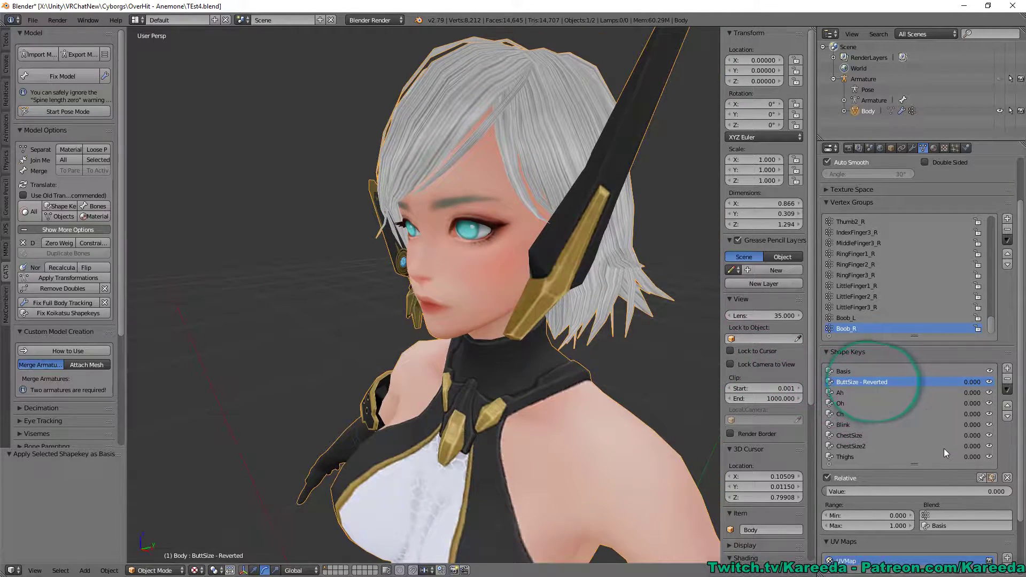
middle_drag(556, 330, 499, 247)
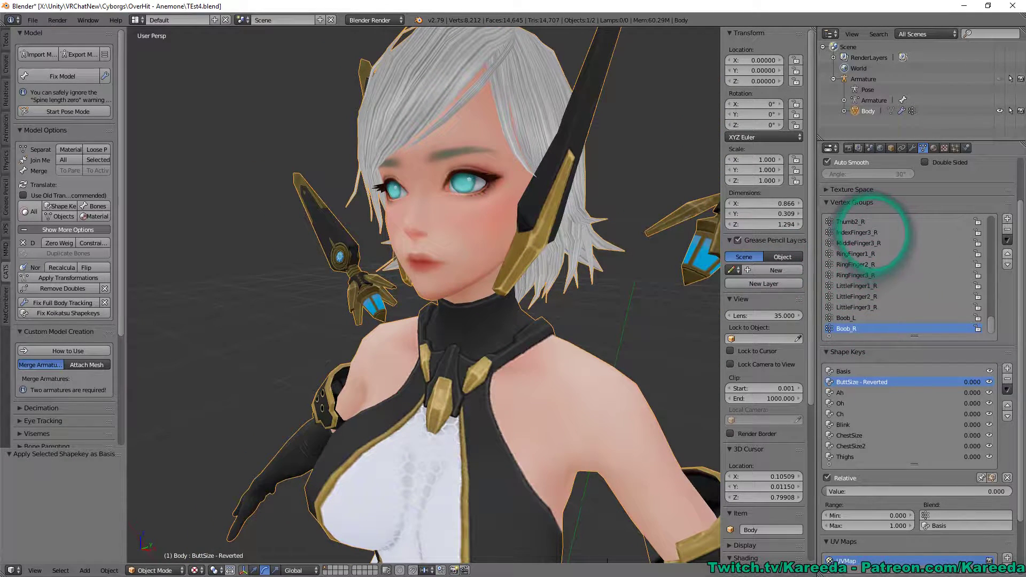
middle_drag(649, 277, 682, 185)
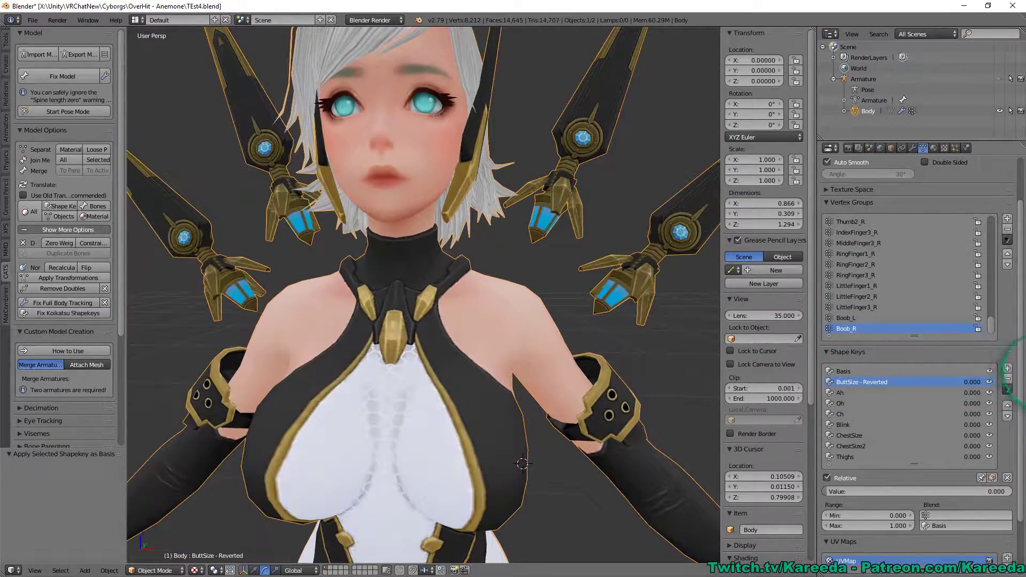
- Add a new shape key to the Body mesh and rename it LargeHead
click(1007, 369)
shift+middle_drag(575, 327, 591, 104)
scroll(592, 103, up, 1)
middle_drag(534, 126, 583, 134)
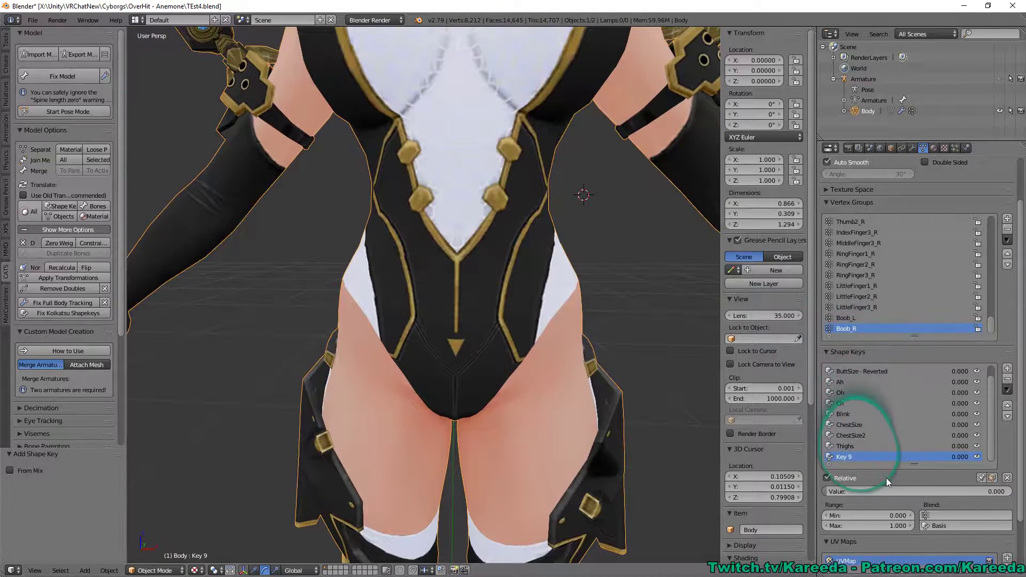
key(Escape)
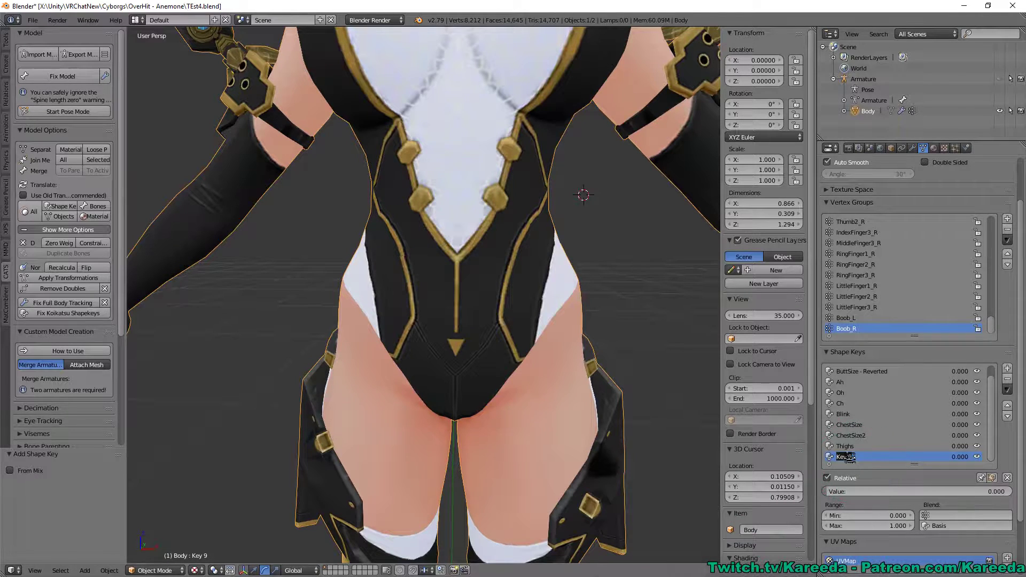
text(T)
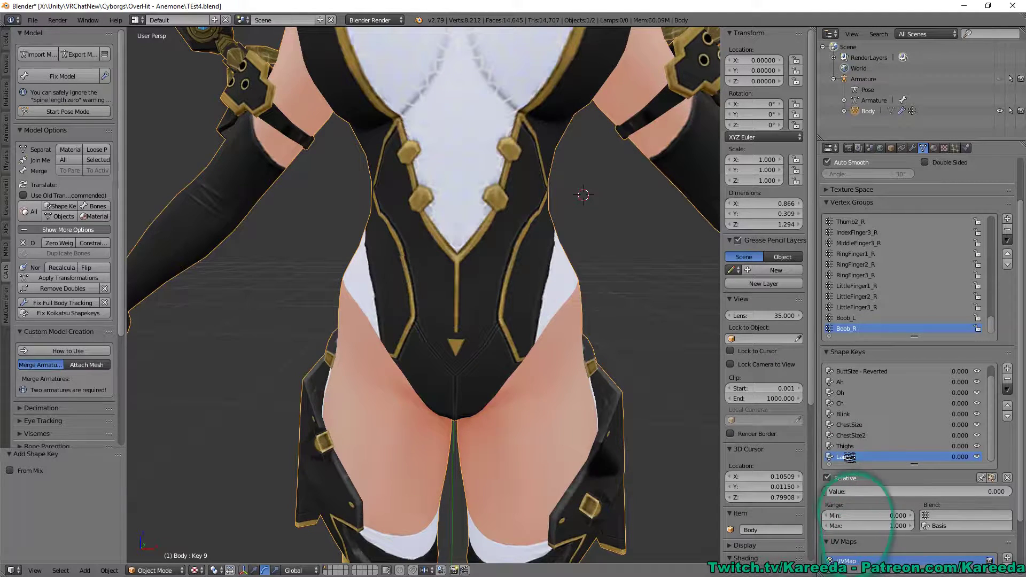
- Try to select the face's linked geometry in Edit Mode, clear the selection, and return to Object Mode
shift+middle_drag(620, 253, 619, 363)
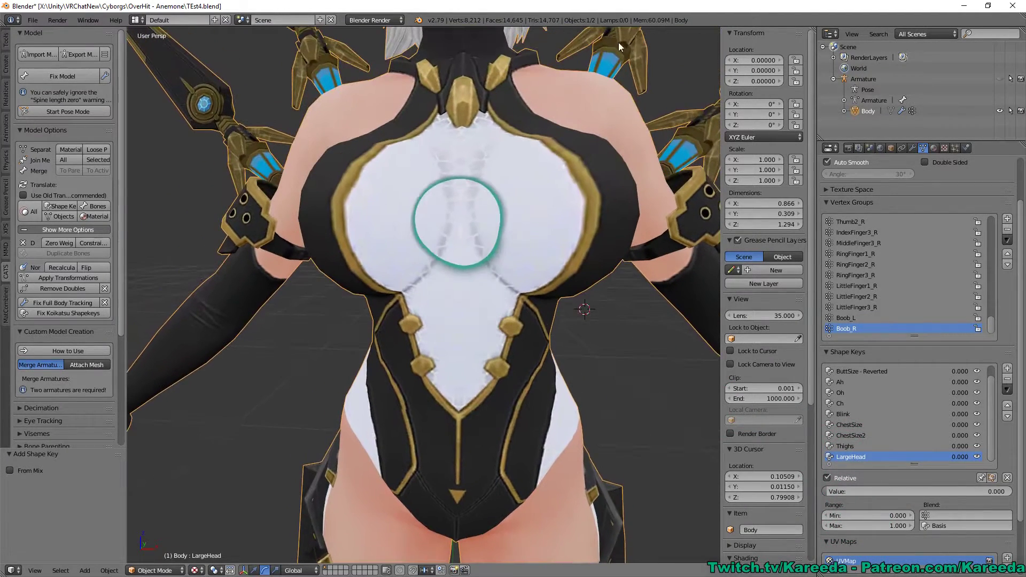
shift+middle_drag(567, 75, 558, 246)
shift+scroll(541, 164, up, 5)
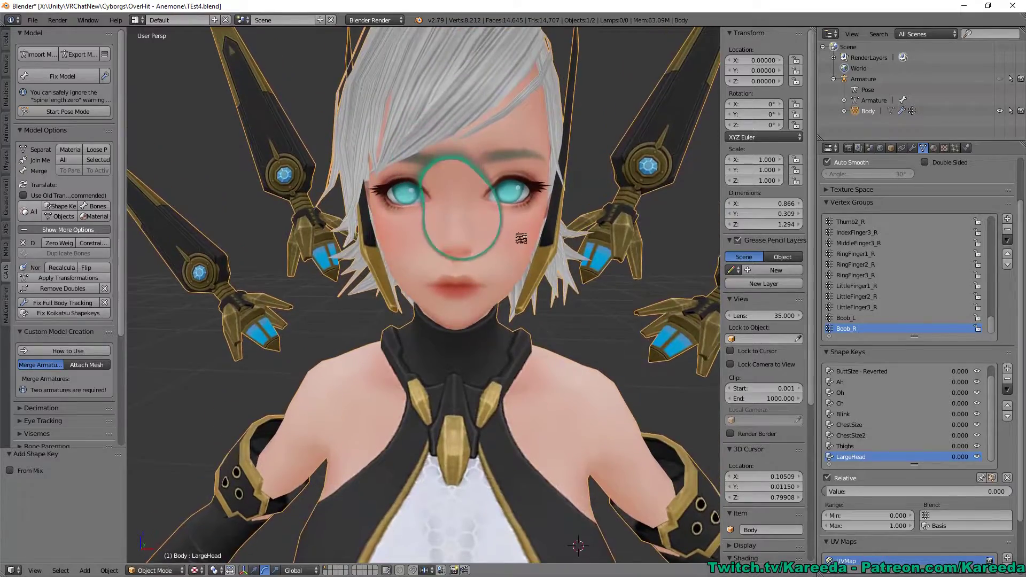
key(Tab)
scroll(530, 121, up, 2)
key(Tab)
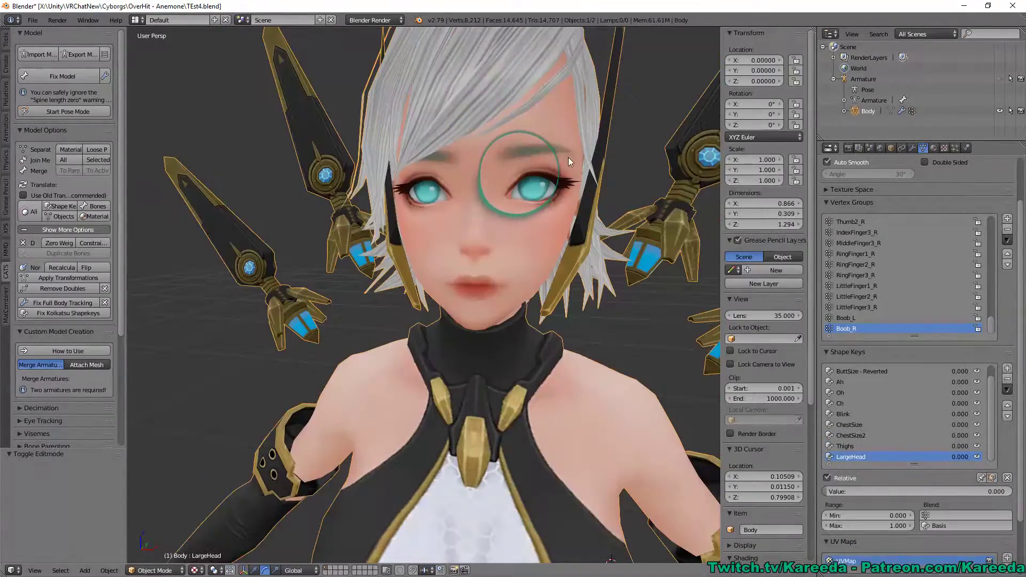
key(Tab)
right_click(532, 149)
key(ctrl+l)
scroll(542, 150, down, 1)
mouse_move(547, 148)
middle_down()
mouse_move(536, 130)
mouse_move(532, 139)
middle_up()
click(62, 514)
scroll(400, 315, down, 1)
middle_drag(401, 315, 406, 243)
key(a)
key(Tab)
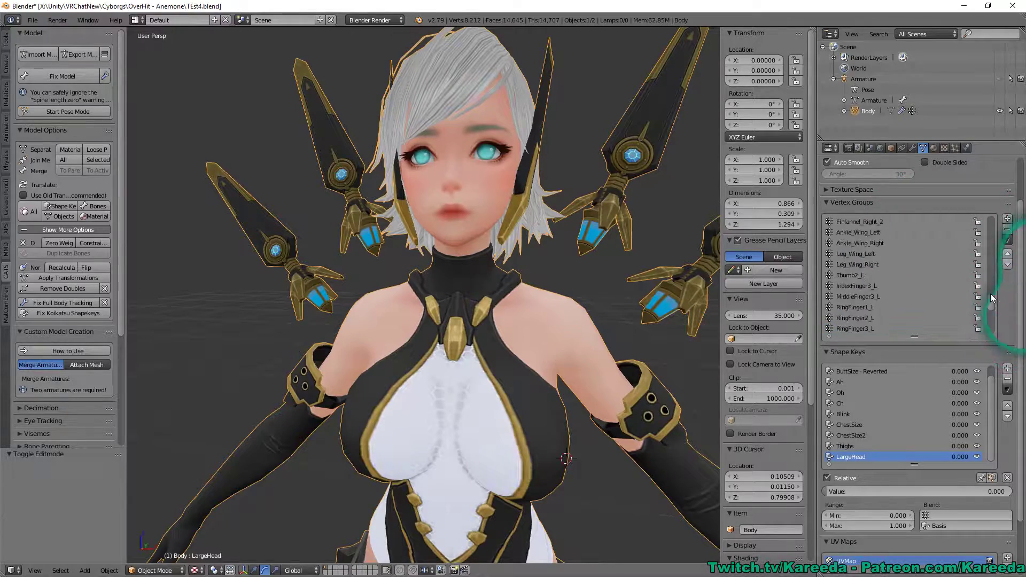
- Make Head the active vertex group and select its vertices in Edit Mode
middle_drag(582, 275, 569, 236)
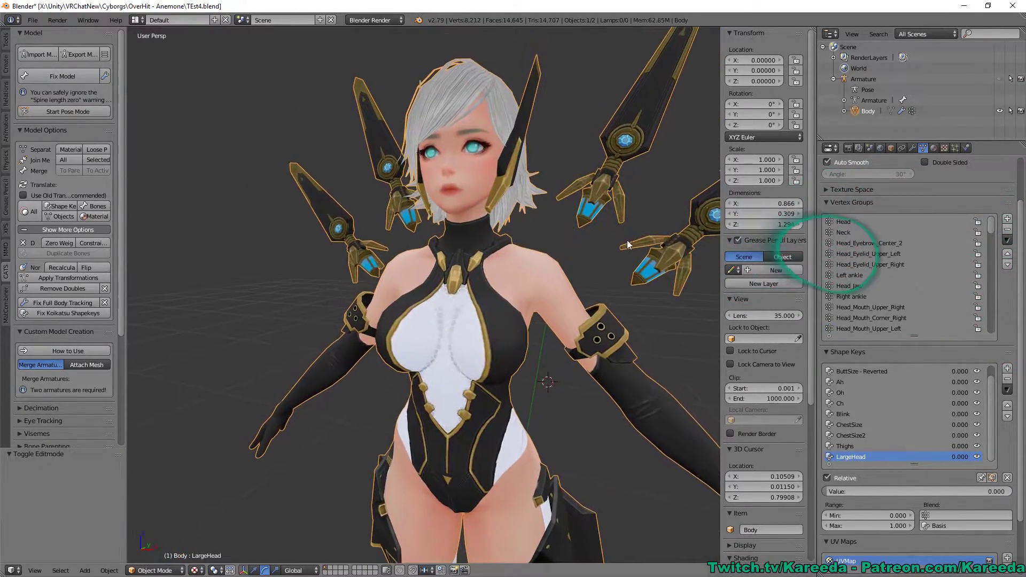
click(860, 220)
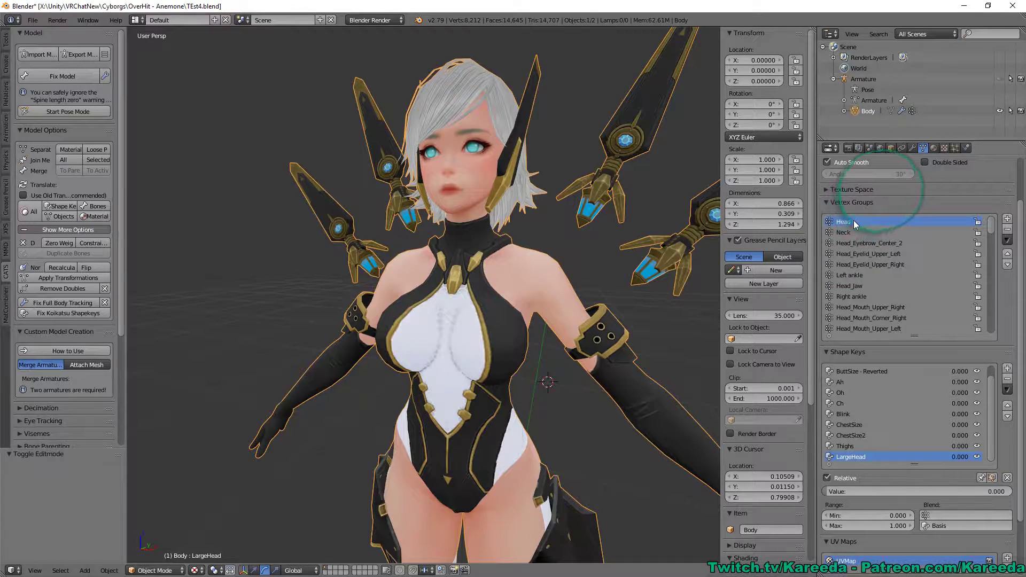
middle_drag(591, 194, 581, 199)
key(Tab)
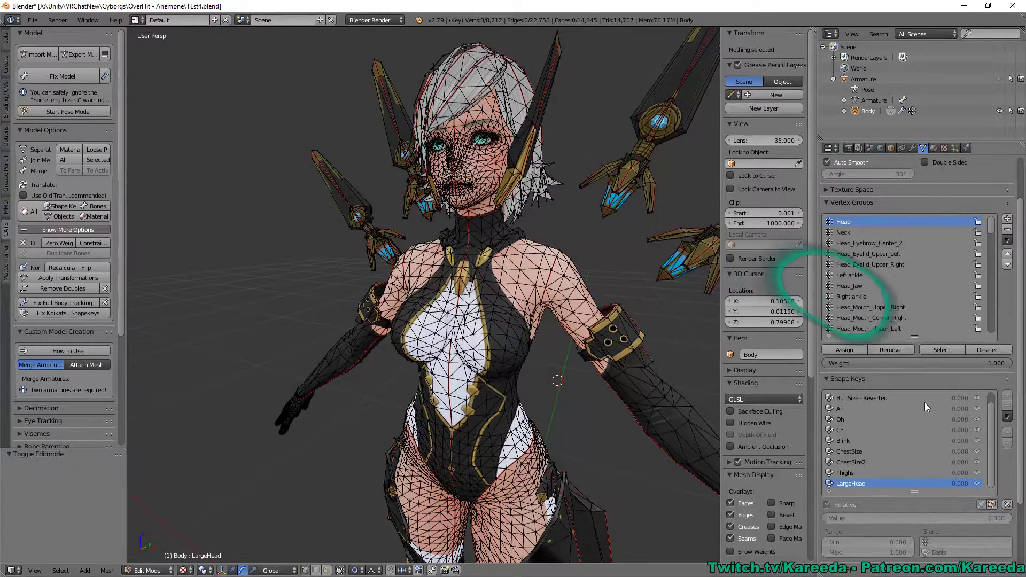
click(927, 351)
middle_drag(481, 130, 518, 213)
middle_drag(440, 188, 491, 273)
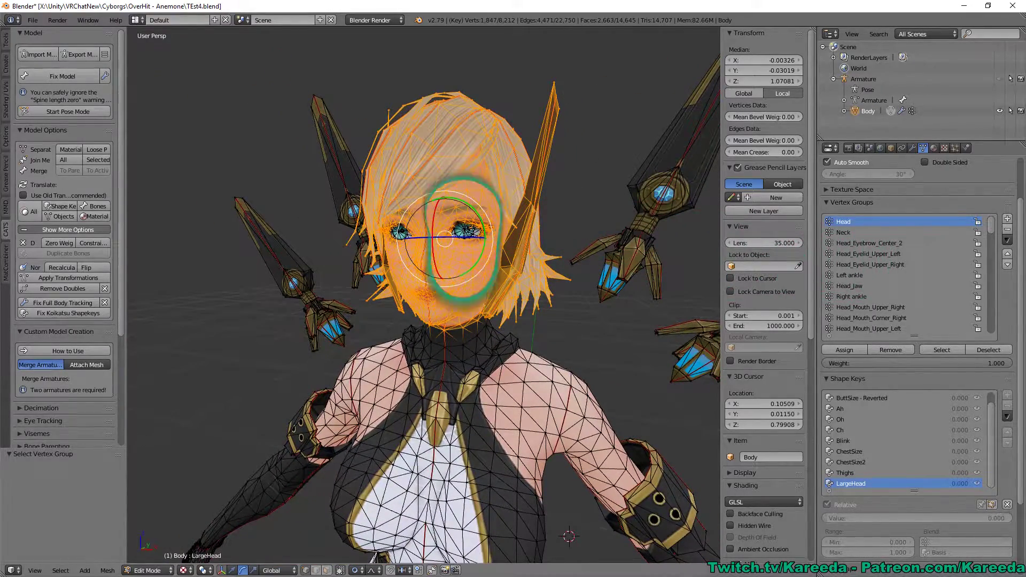
- Add the vertices of the Eye_L and Eye_R vertex groups to the head selection
drag(990, 230, 990, 283)
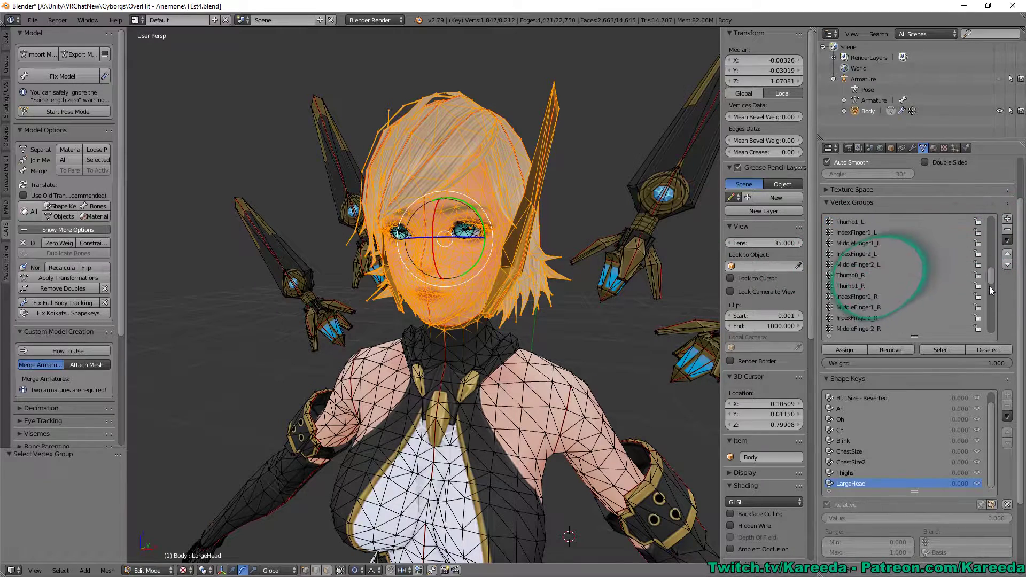
drag(989, 327, 981, 295)
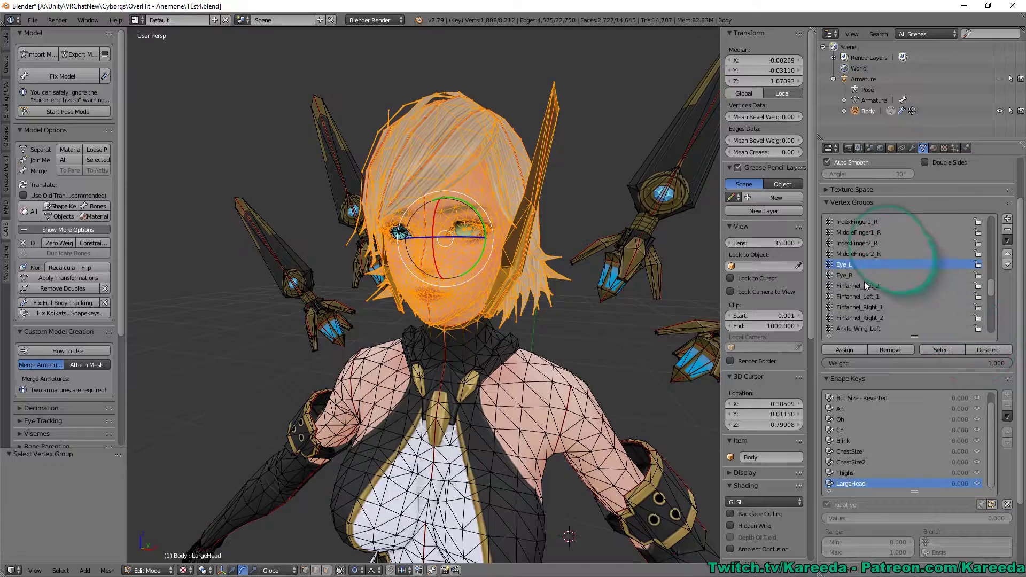
click(940, 351)
- Scale the selected head up by about 1.22, raise it about 0.014, and return to Object Mode
middle_drag(565, 215, 604, 263)
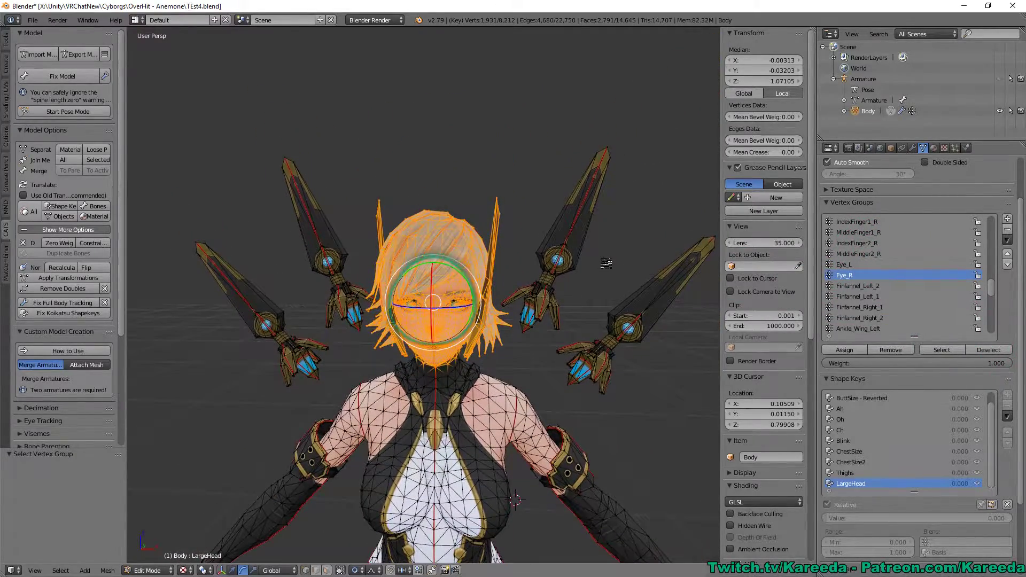
key(s)
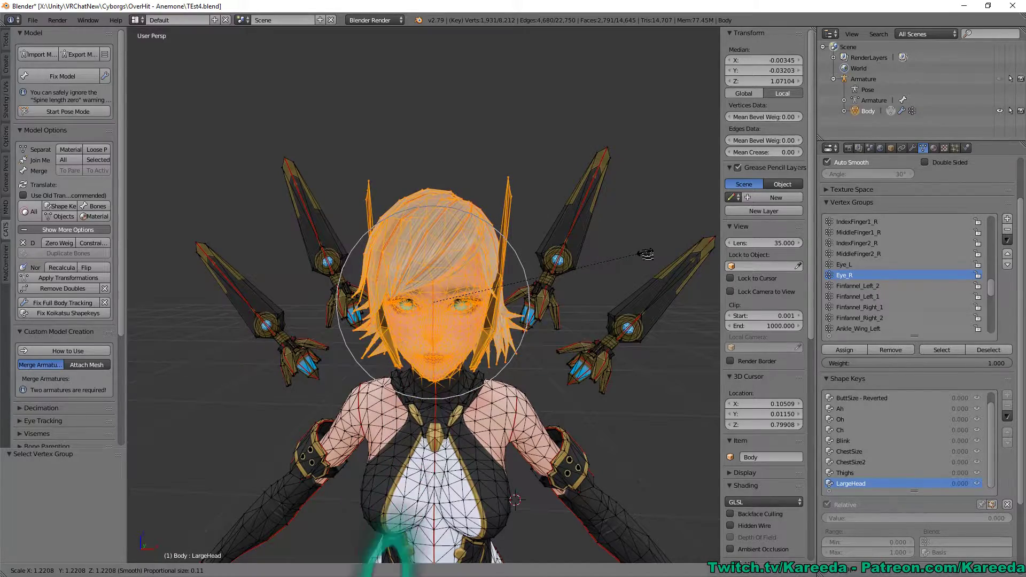
click(646, 254)
key(g)
click(647, 241)
middle_drag(648, 241, 621, 229)
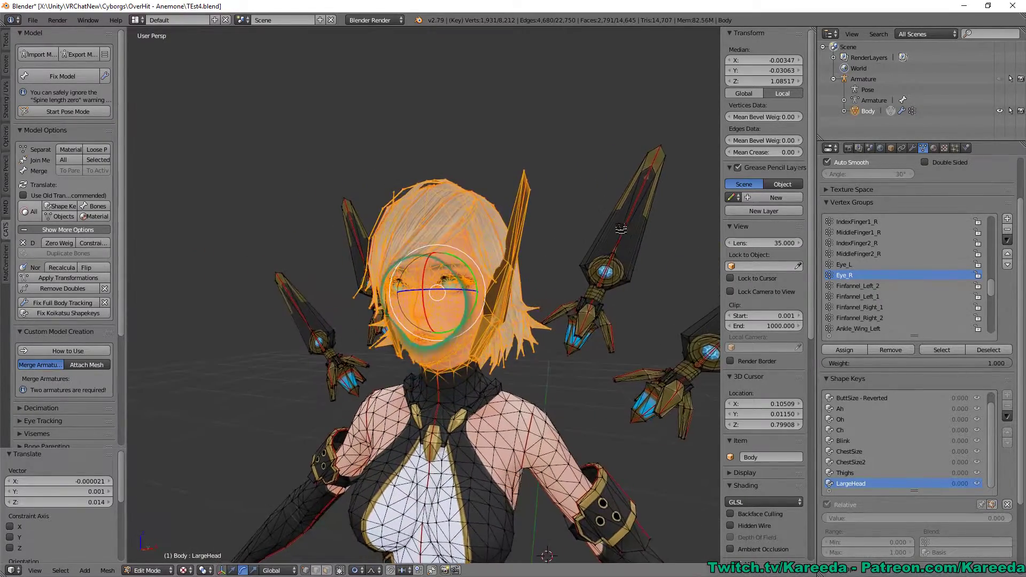
key(Tab)
middle_drag(481, 336, 534, 305)
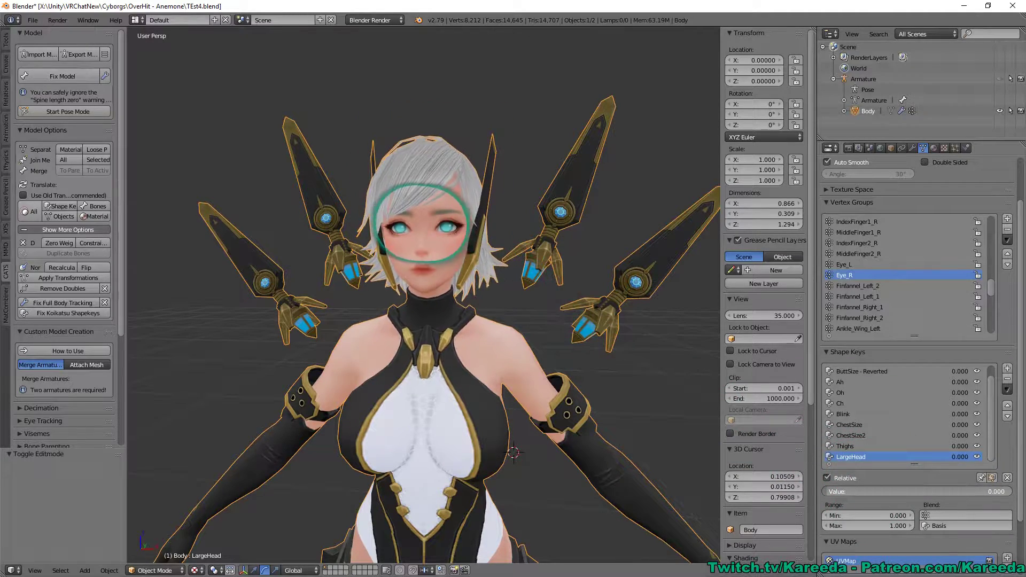
- Preview the LargeHead shape key and reset it, and preview the Oh shape key at 1.000 and reset it
drag(886, 491, 1009, 491)
key(ctrl+z)
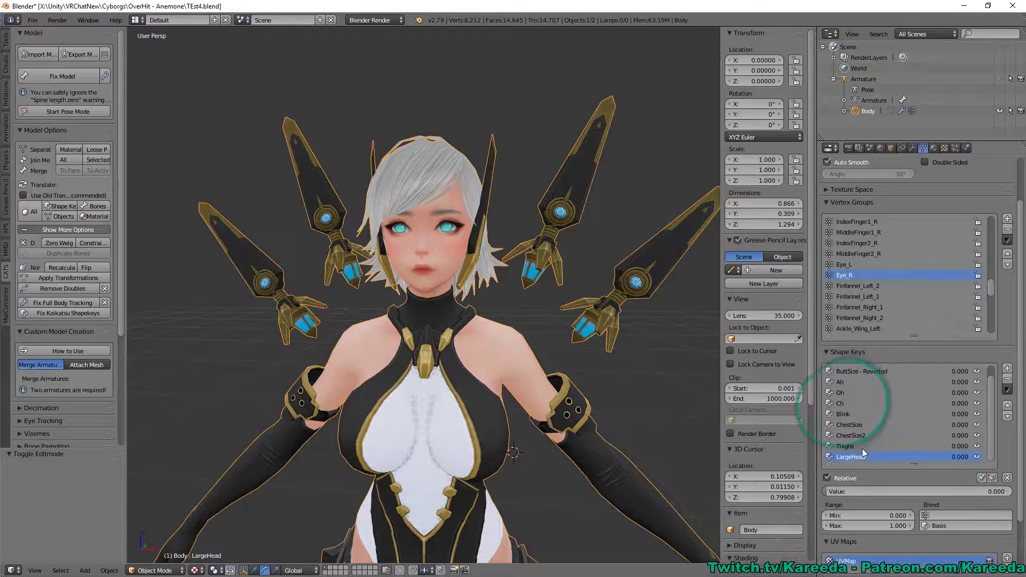
click(851, 395)
drag(884, 491, 1008, 491)
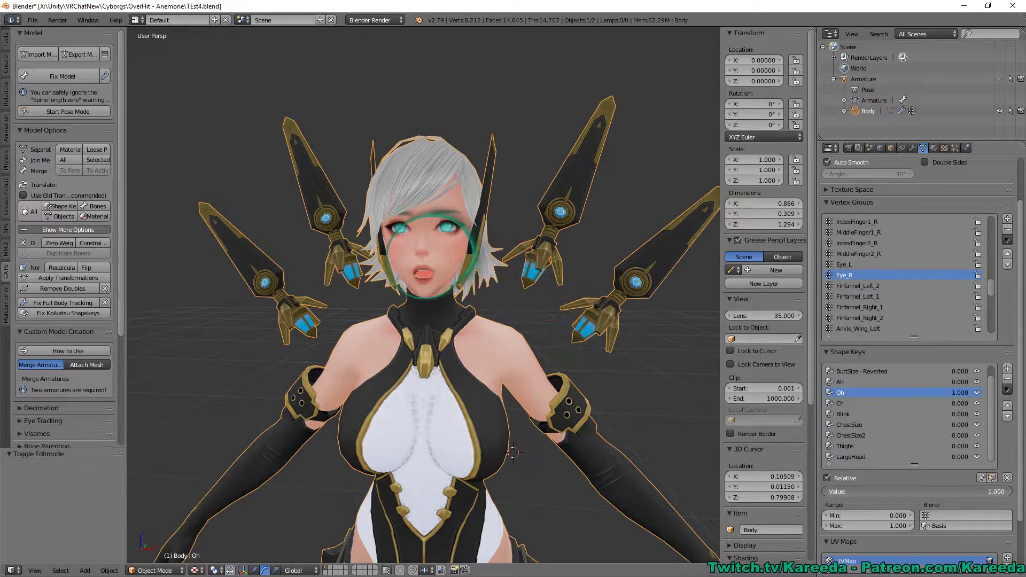
middle_drag(539, 463, 526, 466)
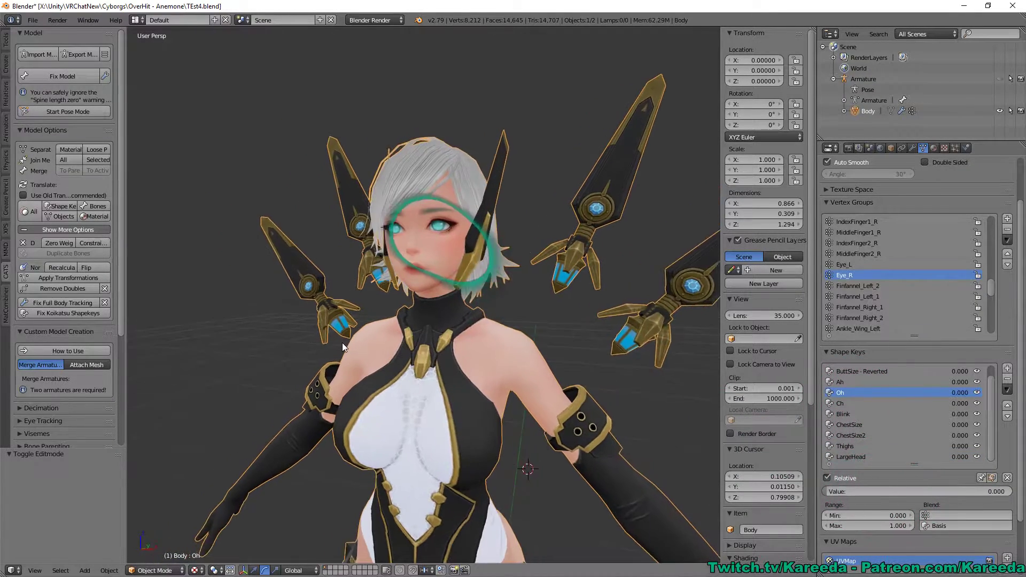
shift+middle_drag(363, 363, 414, 419)
scroll(414, 418, up, 2)
middle_drag(464, 373, 450, 348)
- Scale the head in the LargeHead shape key by about 2.04, try rotating it, undo the rotation, and return to Object Mode
click(850, 457)
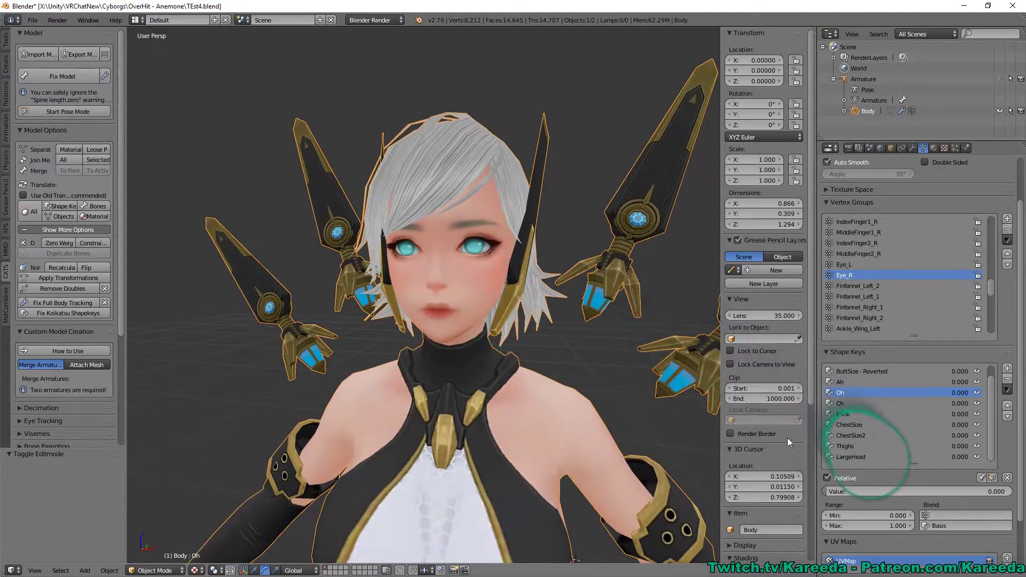
key(Tab)
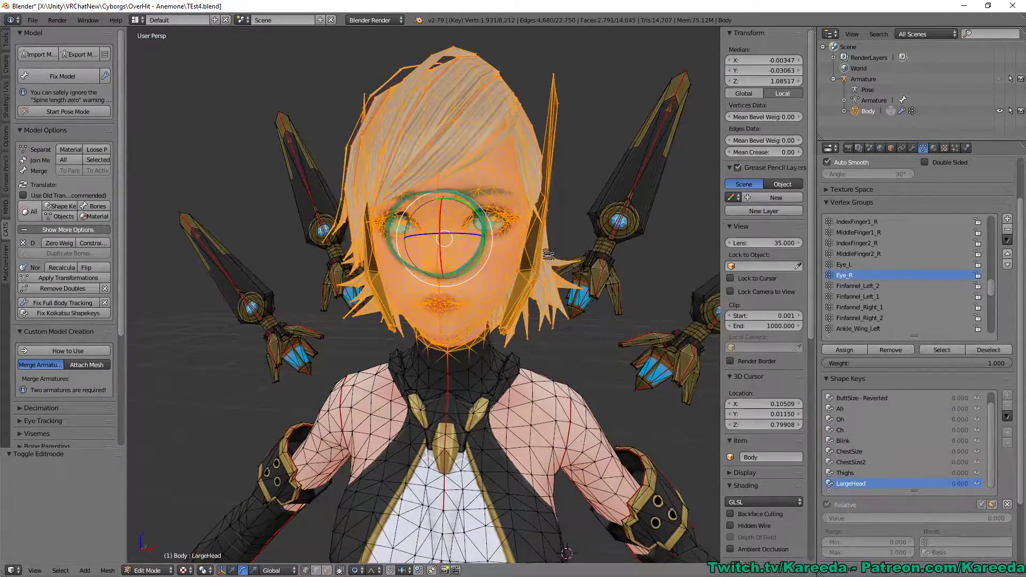
key(s)
middle_drag(594, 278, 655, 322)
click(659, 298)
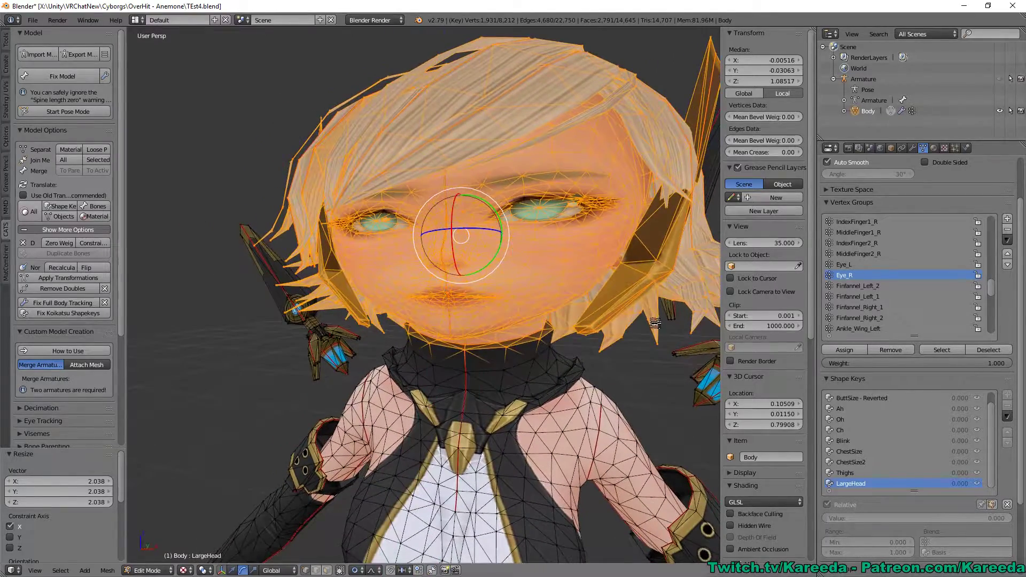
key(r)
click(614, 342)
key(ctrl+z)
middle_drag(597, 357, 556, 343)
key(Tab)
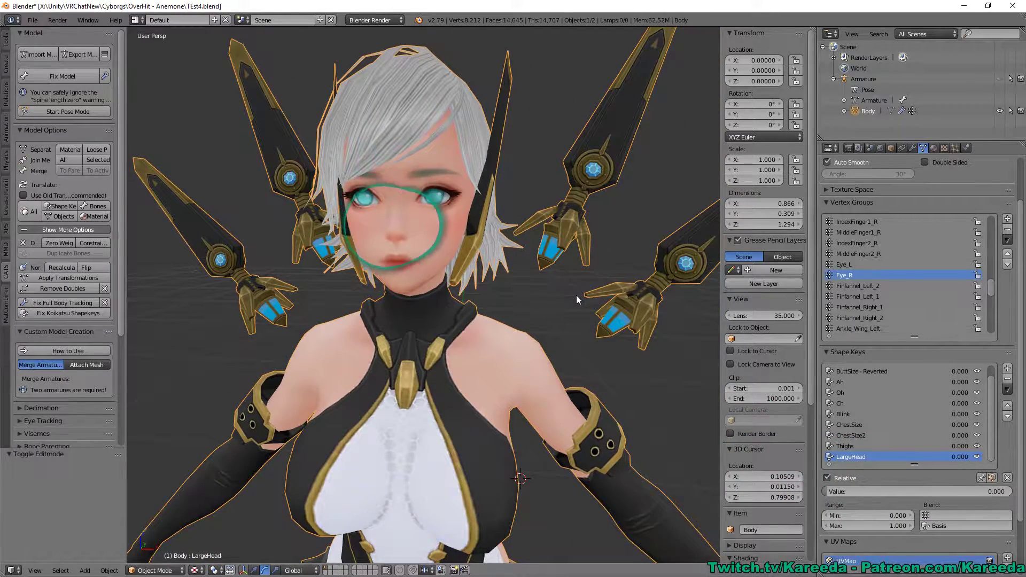
- Enlarge the shape key list so it shows every key from Basis to LargeHead
mouse_move(575, 295)
middle_down()
mouse_move(547, 184)
mouse_move(590, 210)
middle_up()
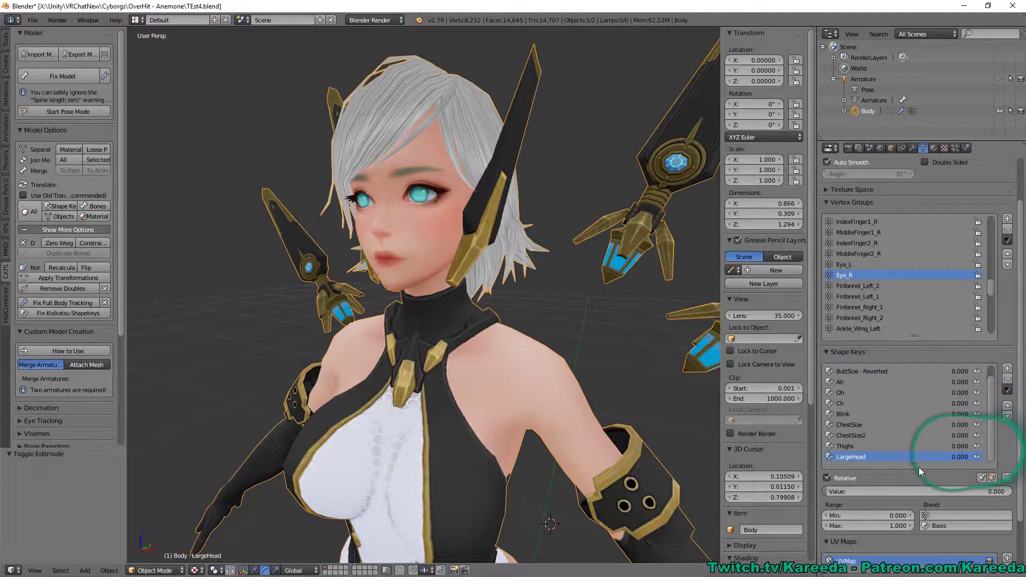
drag(915, 464, 917, 488)
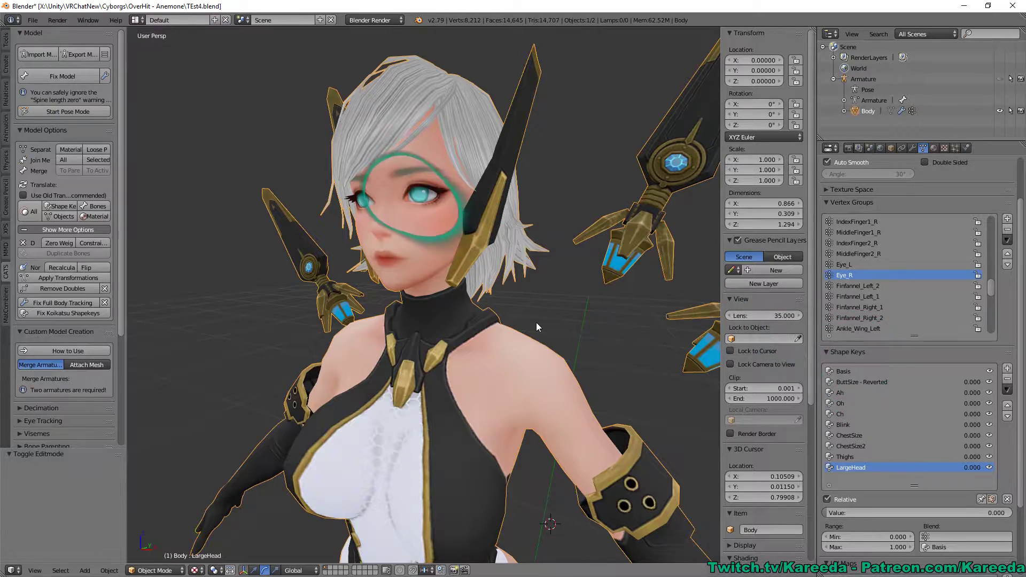
mouse_move(546, 302)
middle_down()
mouse_move(559, 303)
mouse_move(591, 252)
mouse_move(598, 258)
mouse_move(580, 239)
mouse_move(598, 204)
middle_up()
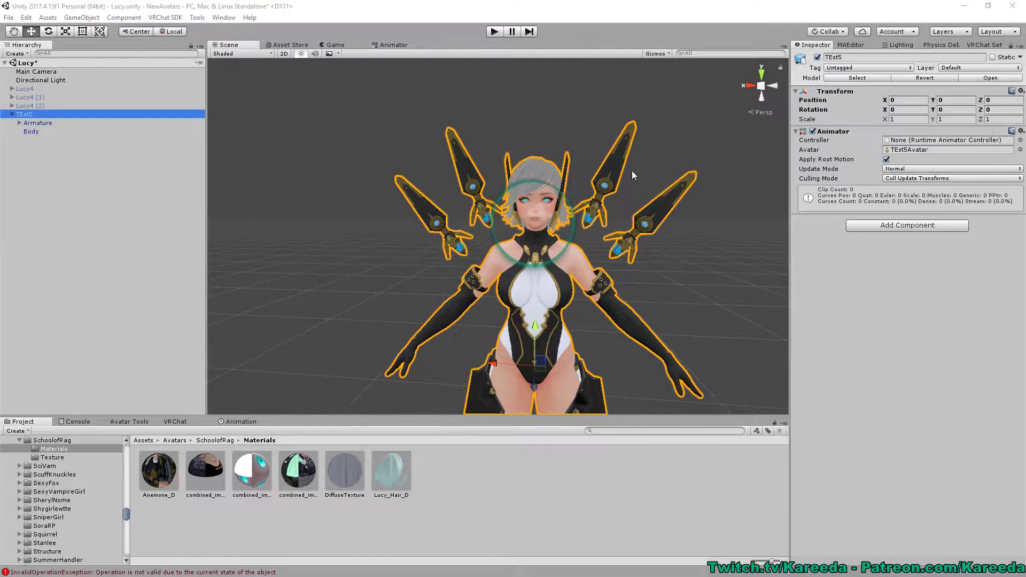
- Switch to Unity, inspect the TEst5 avatar from an angle, select its Body mesh, and collapse the BlendShapes list
middle_drag(631, 171, 713, 217)
alt+drag(713, 216, 605, 235)
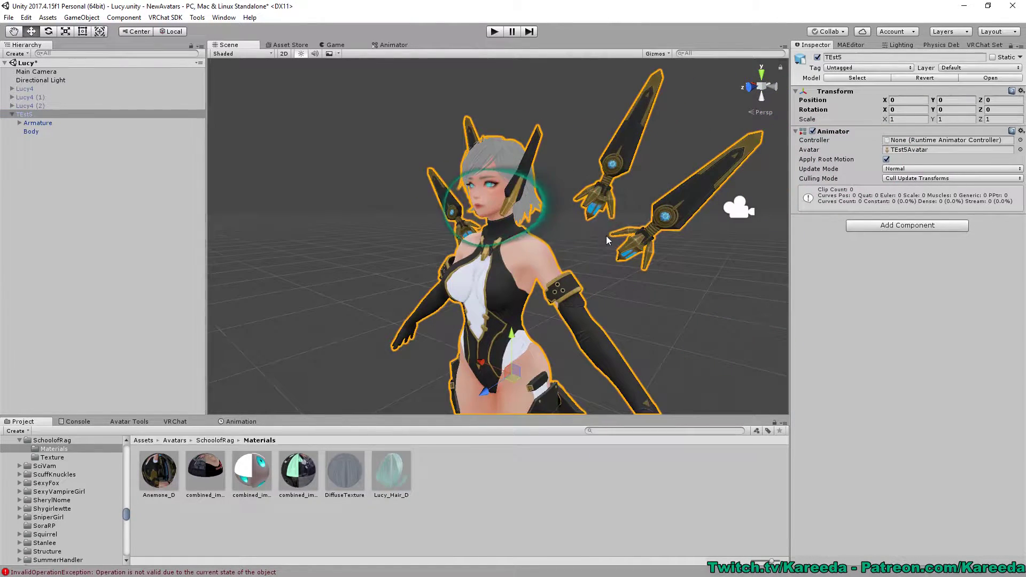
click(30, 132)
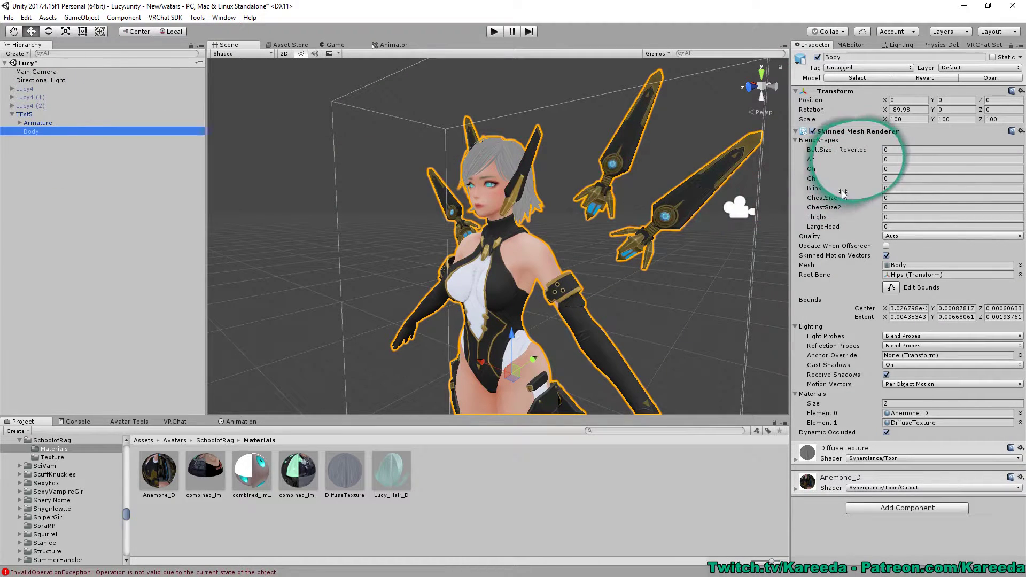
click(796, 140)
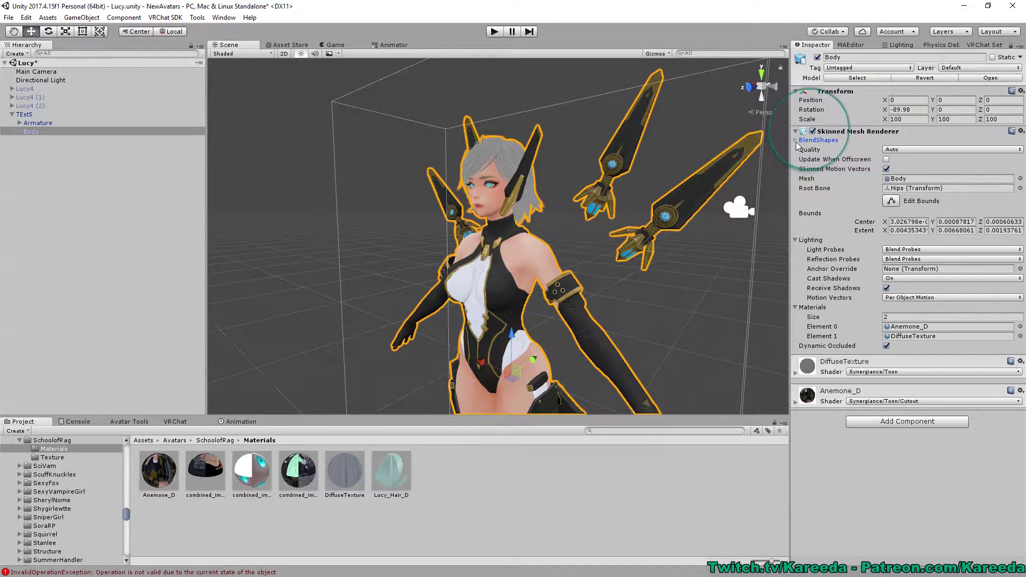
- Expand the Body mesh's BlendShapes list and set the ChestSize blend shape to 100
click(796, 140)
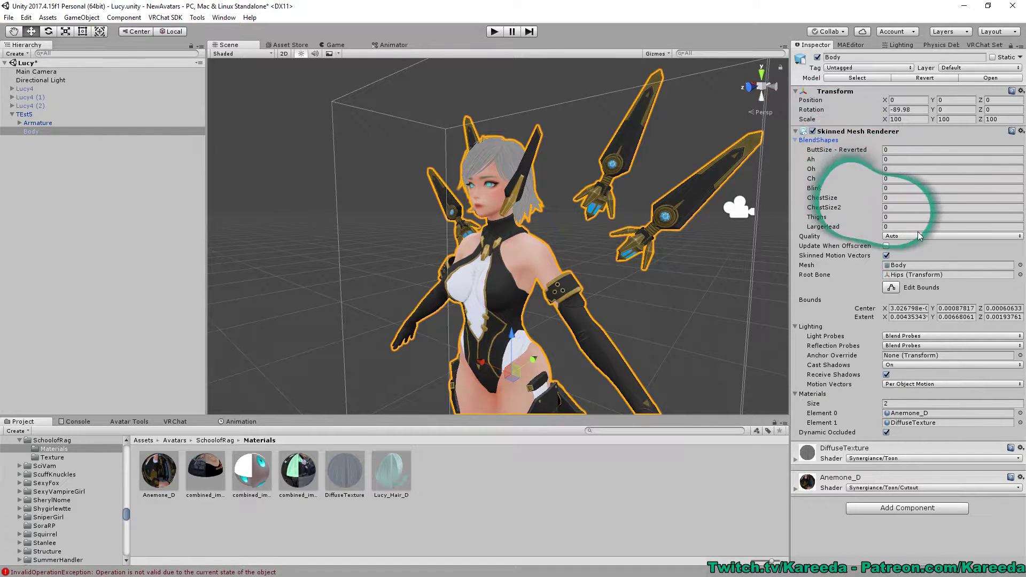
scroll(594, 192, up, 5)
alt+drag(594, 192, 639, 188)
scroll(639, 188, down, 3)
middle_drag(639, 188, 644, 199)
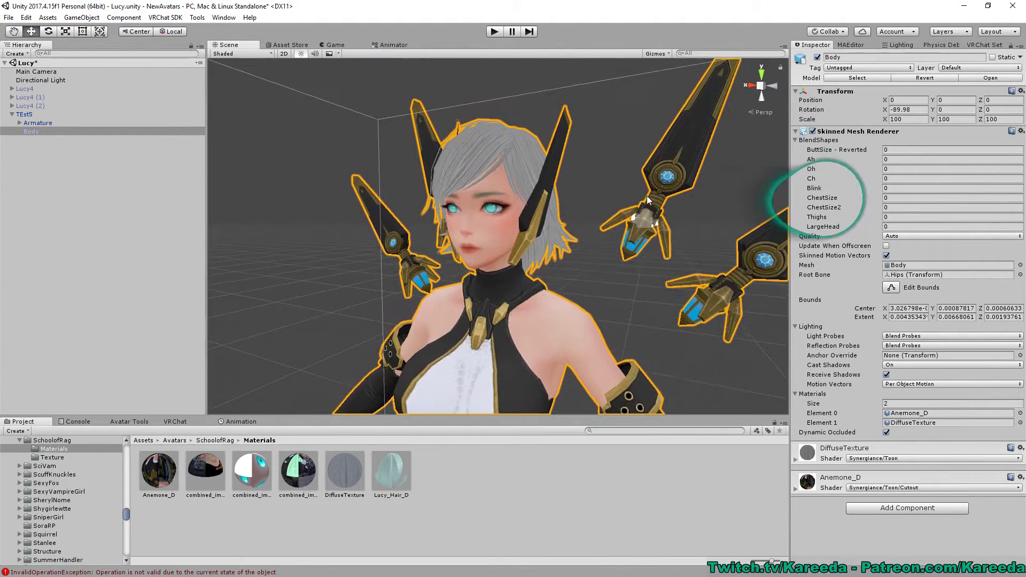
click(913, 199)
middle_drag(660, 251, 664, 103)
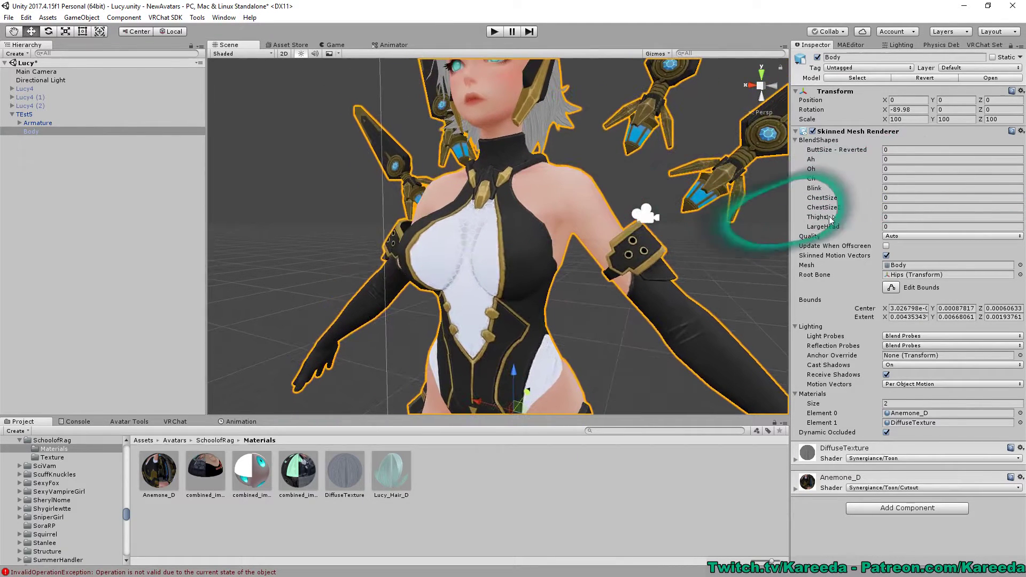
click(903, 197)
text(100)
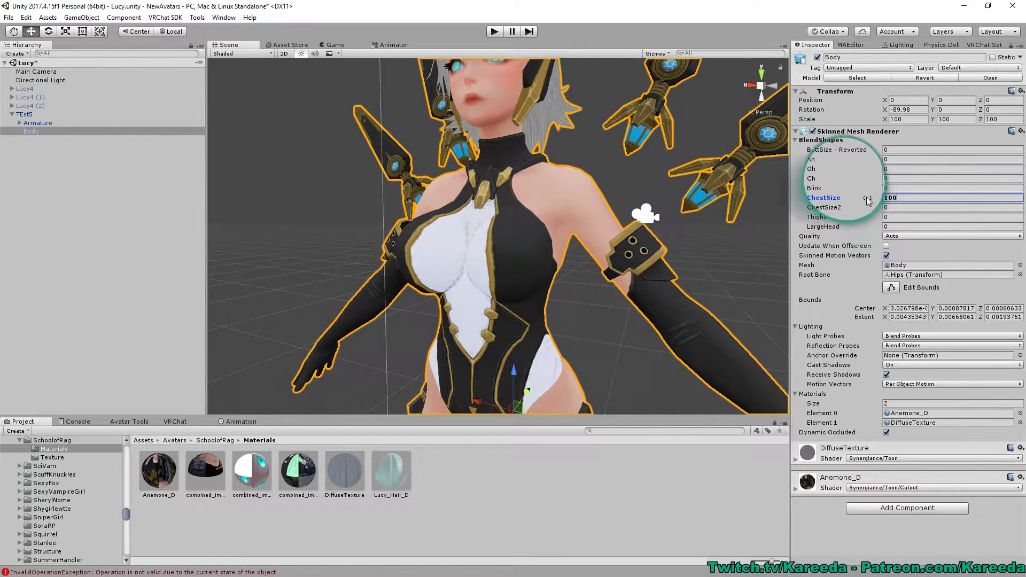
- Gradually lower the ChestSize blend shape to preview intermediate sizes, and set it to 30
drag(852, 199, 807, 199)
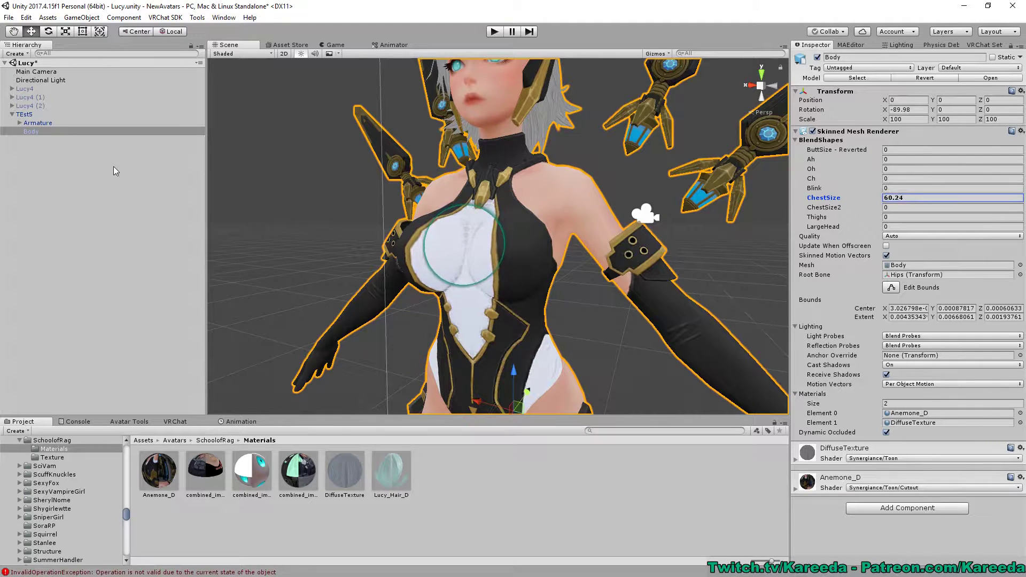
drag(130, 223, 1, 223)
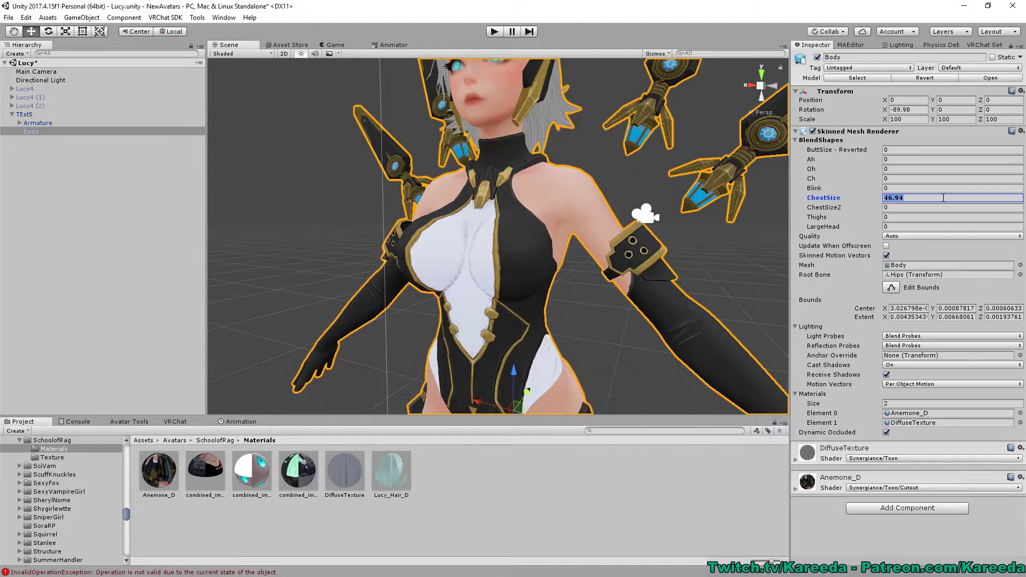
text(3)
key(BackSpace)
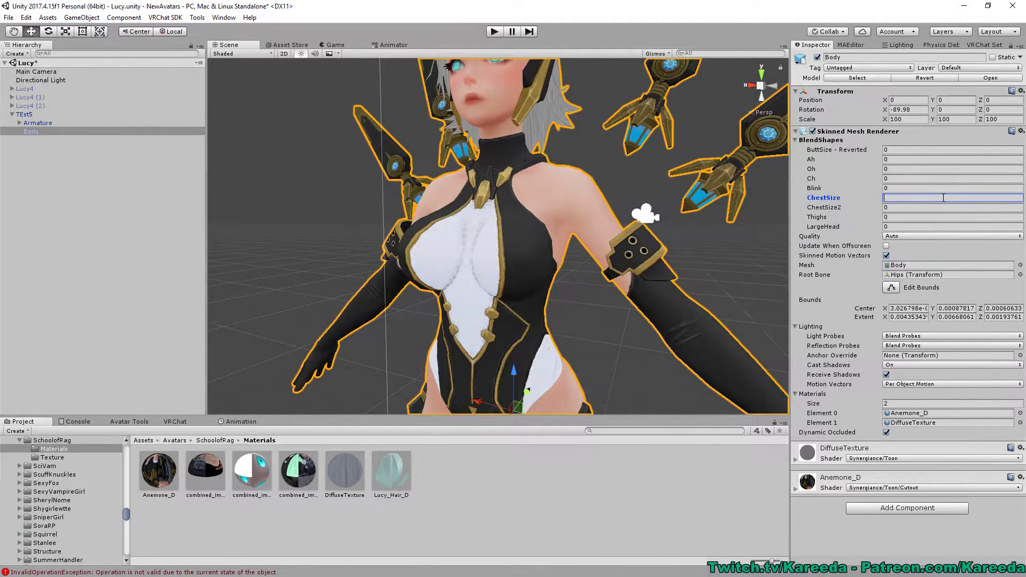
text(30)
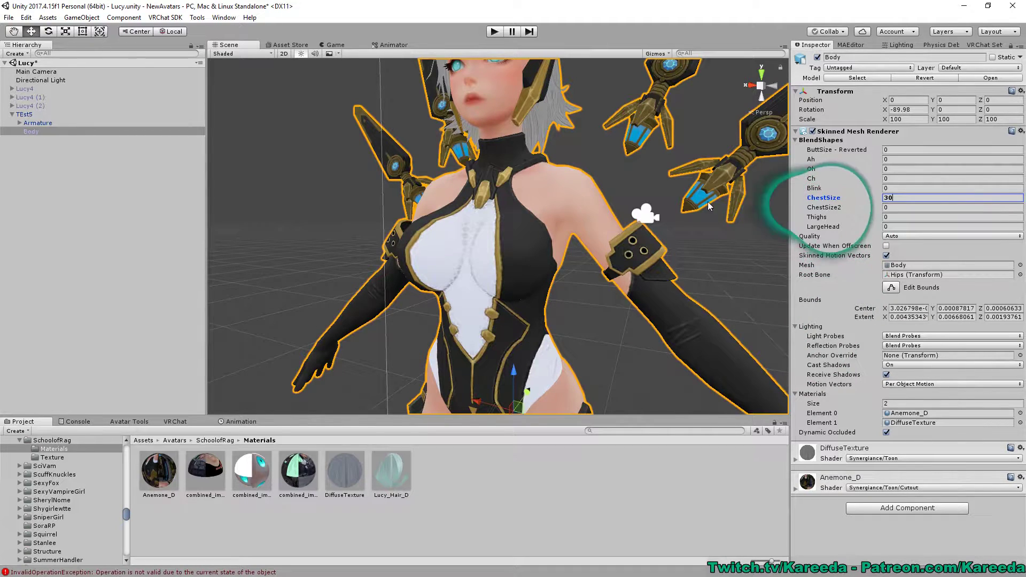
- View the avatar's torso from an angle while varying the ChestSize blend shape, leaving it at 44.2
right_drag(719, 204, 664, 203)
scroll(665, 201, down, 5)
middle_drag(665, 201, 648, 195)
scroll(671, 203, up, 5)
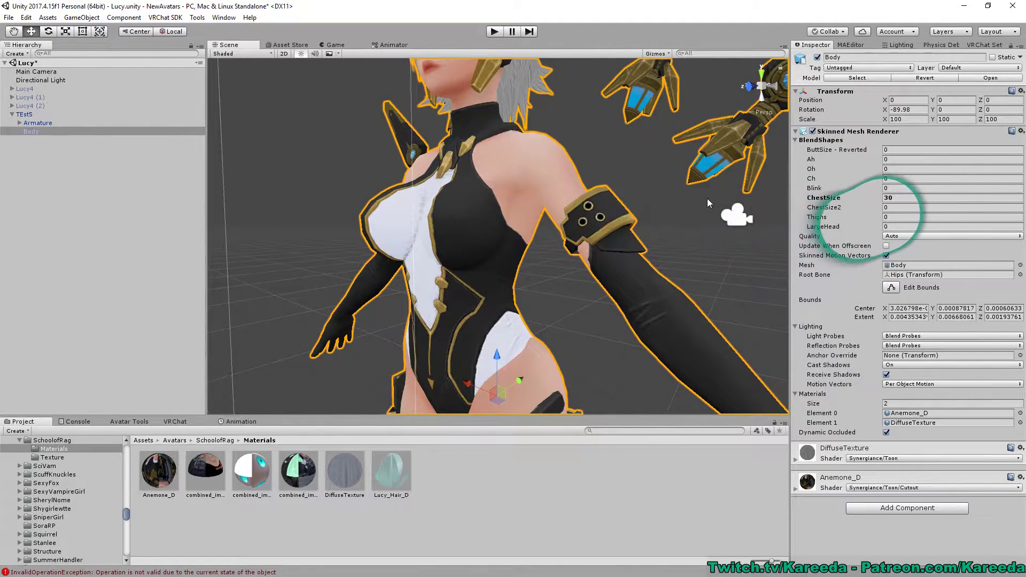
key(f)
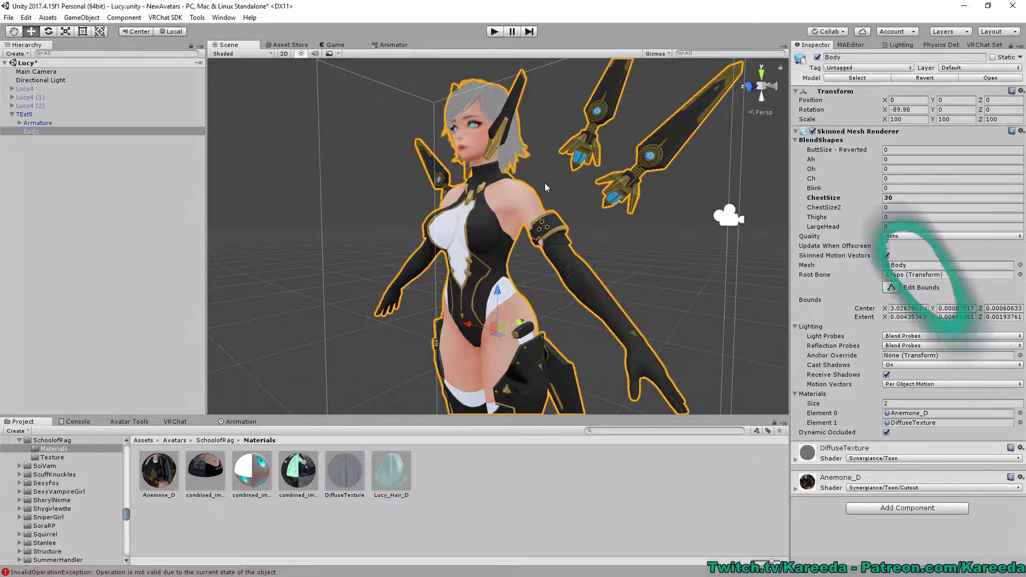
scroll(480, 229, up, 5)
drag(833, 197, 706, 203)
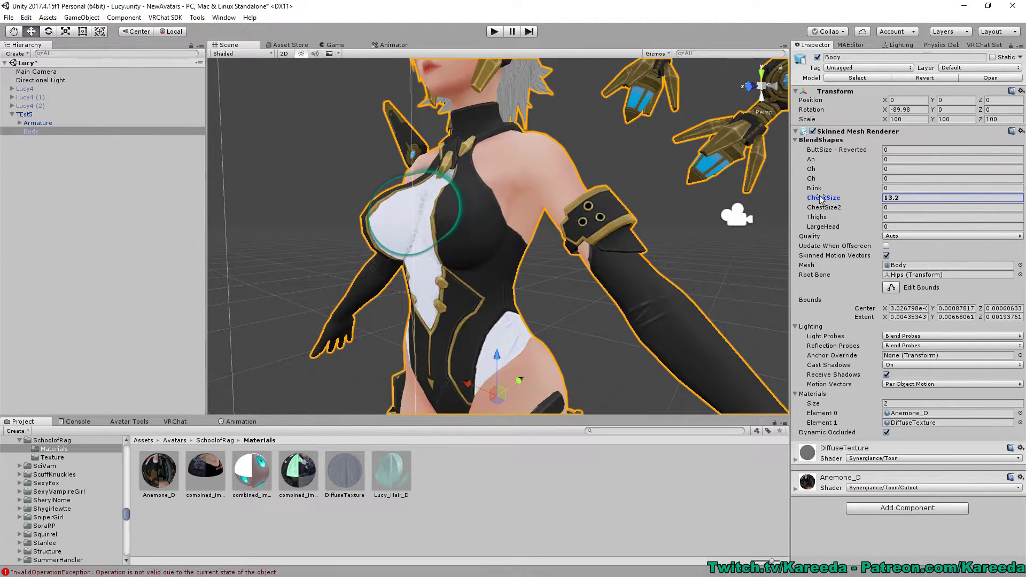
drag(949, 197, 829, 199)
drag(925, 197, 868, 209)
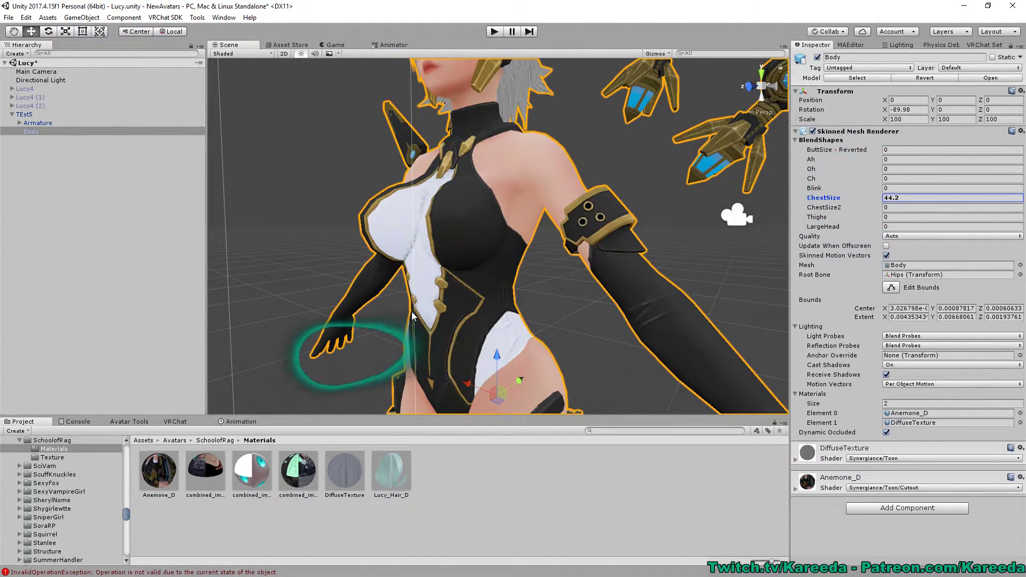
- Enlarge the project asset browser below the scene and bring the avatar's whole upper body into view
drag(324, 415, 267, 375)
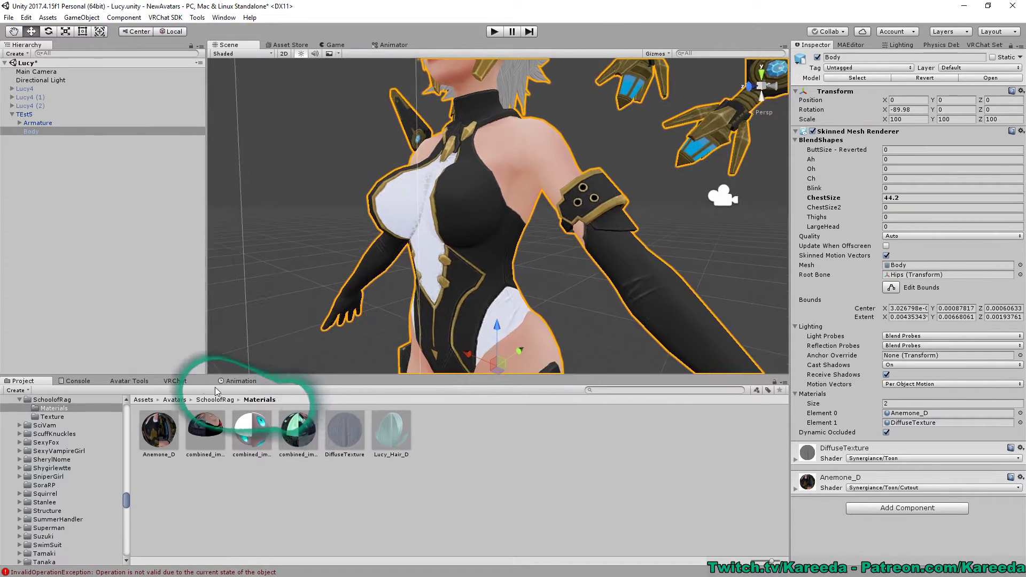
middle_drag(514, 233, 546, 243)
mouse_move(546, 242)
alt+mouse_down()
mouse_move(525, 244)
mouse_move(555, 241)
alt+mouse_up()
scroll(556, 241, down, 5)
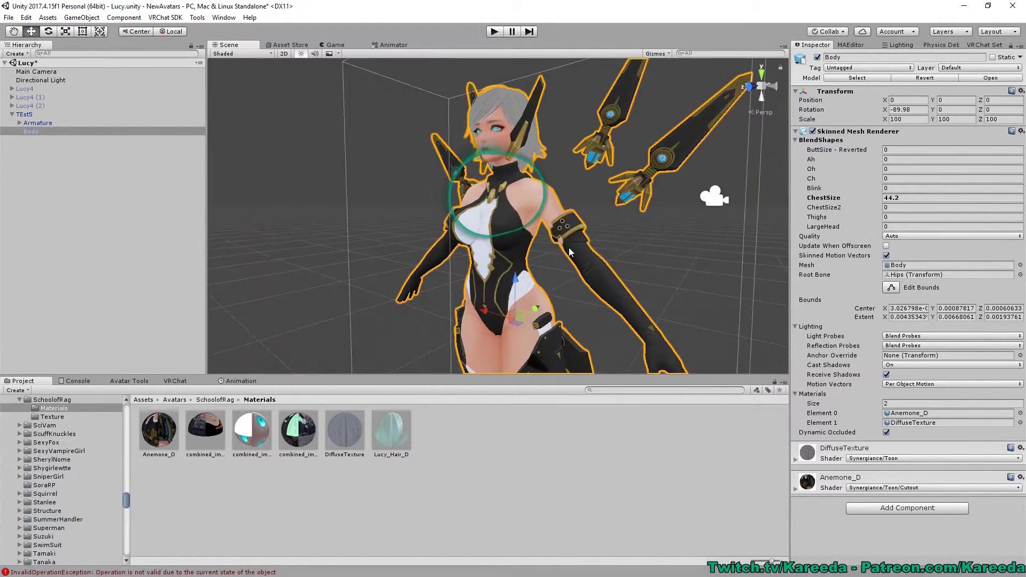
- Set the ChestSize blend shape back to 100 with the avatar's head and chest in view
middle_drag(565, 217, 581, 276)
scroll(578, 273, up, 4)
alt+drag(577, 272, 606, 272)
mouse_move(606, 271)
middle_down()
mouse_move(611, 251)
mouse_move(597, 258)
middle_up()
scroll(610, 251, down, 2)
scroll(611, 251, up, 3)
mouse_move(501, 217)
alt+mouse_down()
mouse_move(553, 229)
mouse_move(727, 230)
alt+mouse_up()
click(901, 198)
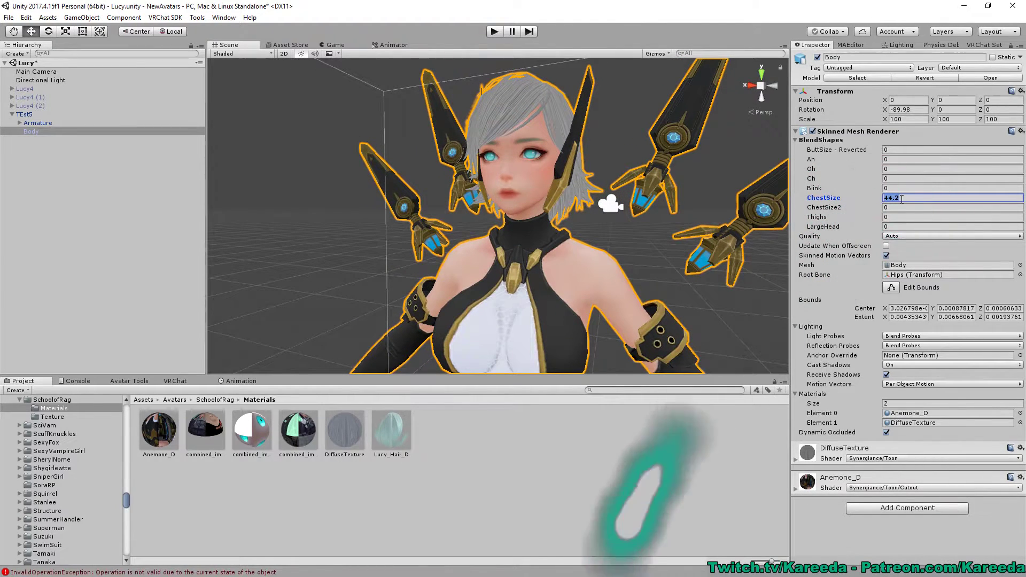
text(100)
- Examine the avatar's face up close from several angles and distances
middle_drag(675, 213, 673, 221)
scroll(673, 220, up, 5)
alt+drag(670, 220, 699, 216)
scroll(699, 215, down, 5)
middle_drag(699, 215, 703, 217)
alt+drag(703, 217, 687, 215)
middle_drag(687, 216, 685, 213)
scroll(685, 211, up, 10)
scroll(685, 211, down, 10)
scroll(694, 222, up, 2)
alt+right_drag(696, 224, 715, 257)
alt+drag(714, 257, 713, 254)
right_drag(713, 255, 720, 259)
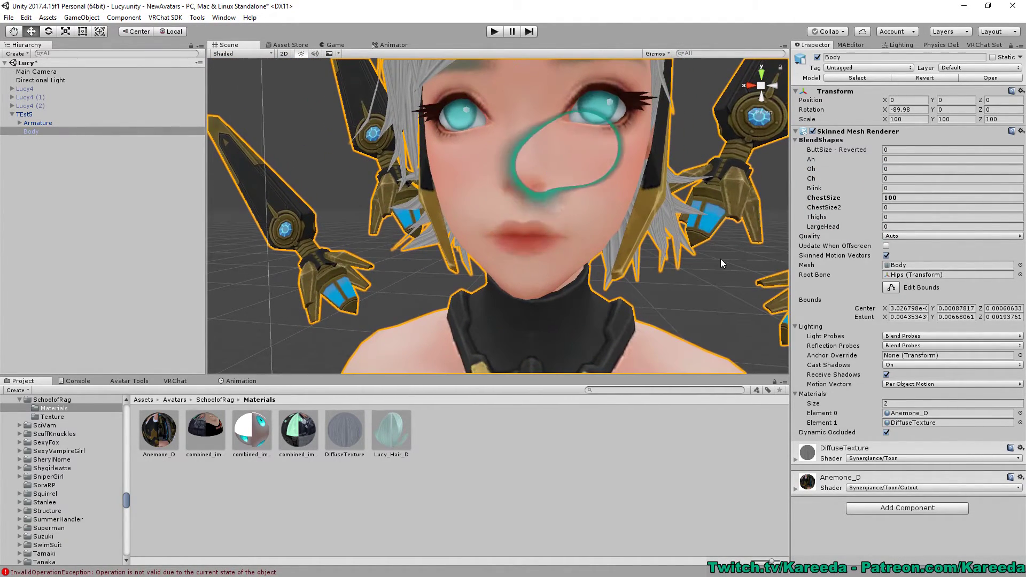
middle_drag(720, 258, 717, 263)
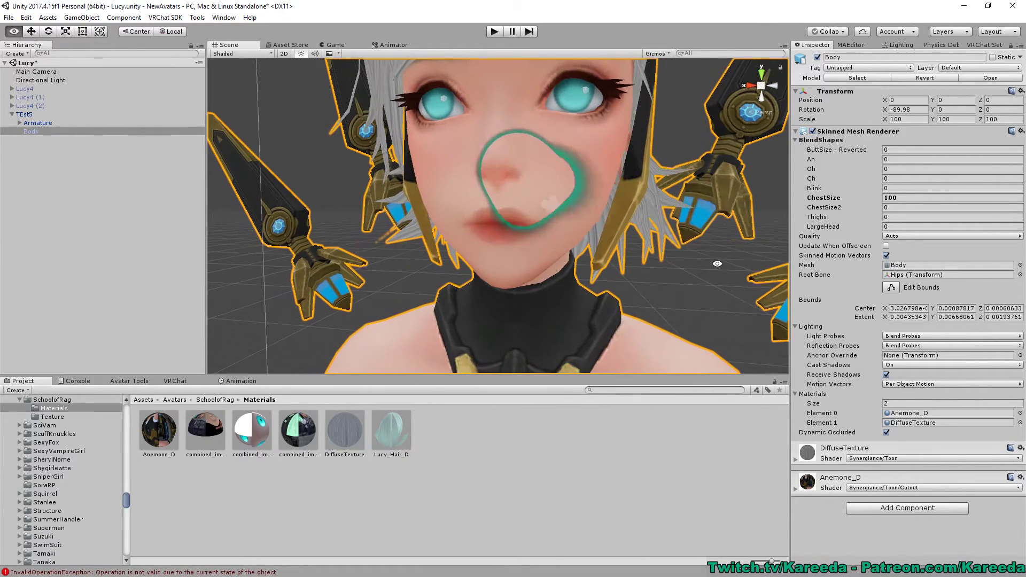